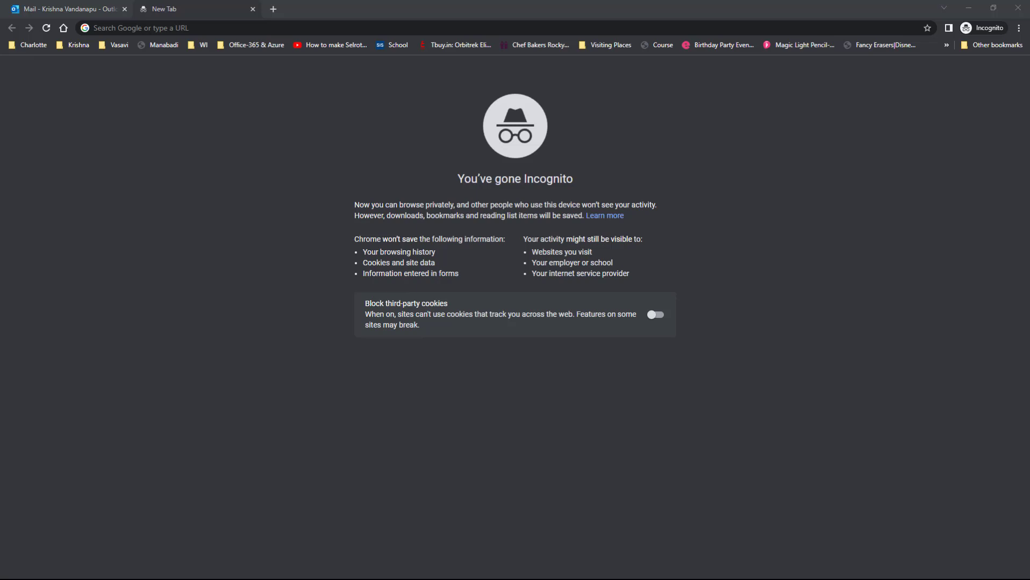
click(204, 27)
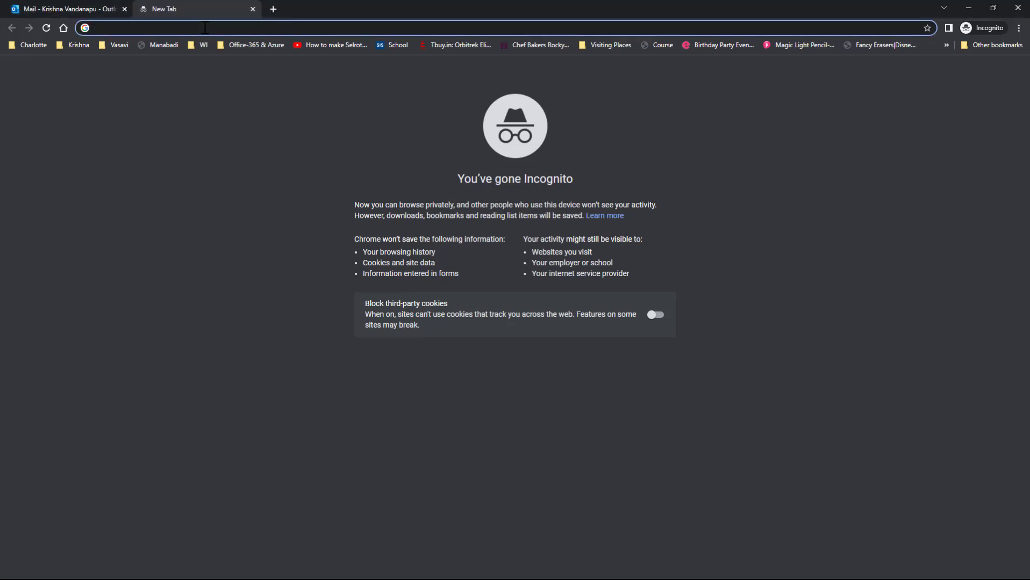
text(https://developer.microsoft.com/office/dev-program)
key(Return)
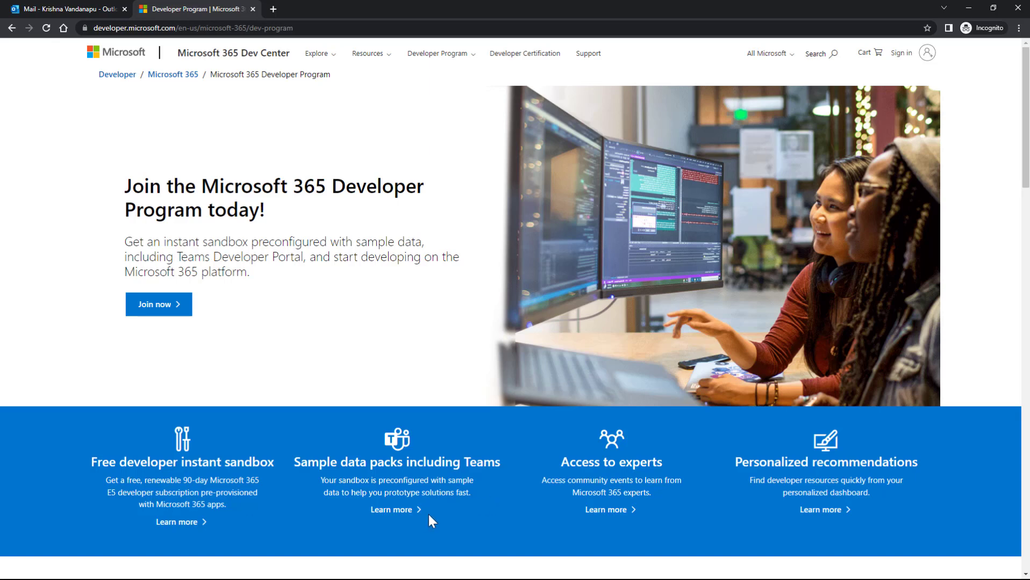
click(174, 310)
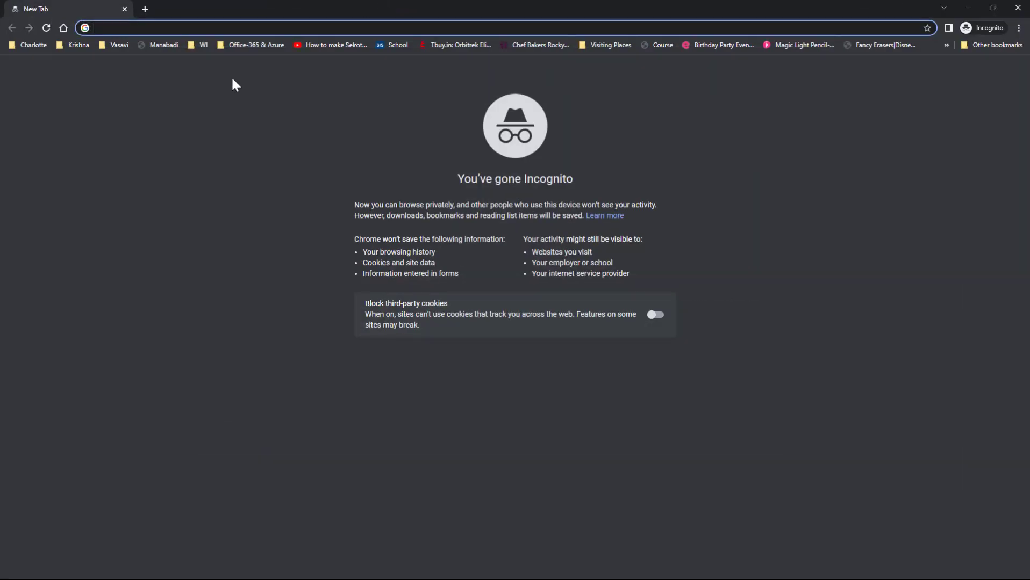
Open the Microsoft 365 Developer Program page at developer.microsoft.com/en-us/microsoft-365/dev-program and start joining the program.
text(https://developer.microsoft.com/office/dev-program)
key(Return)
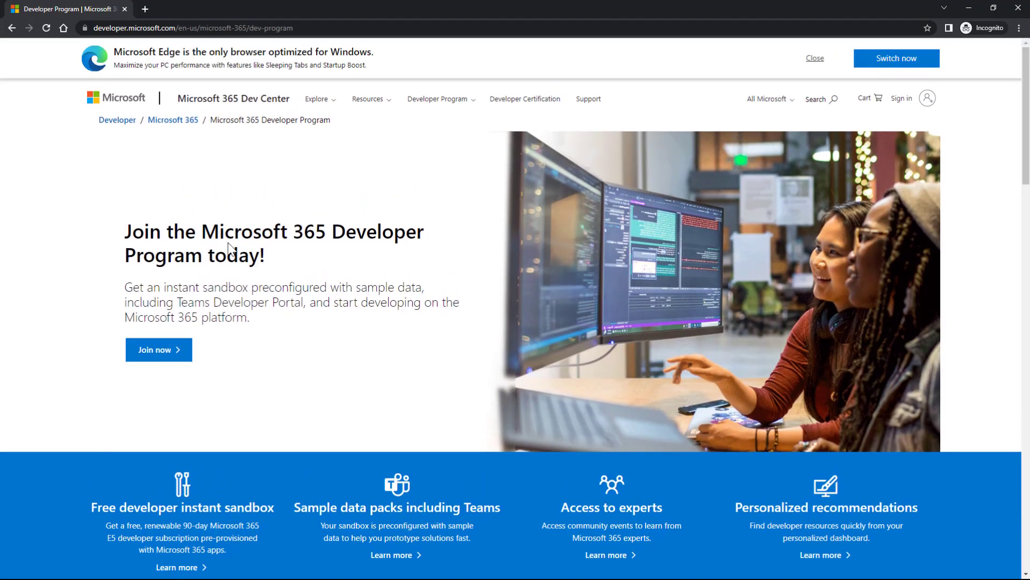
click(153, 351)
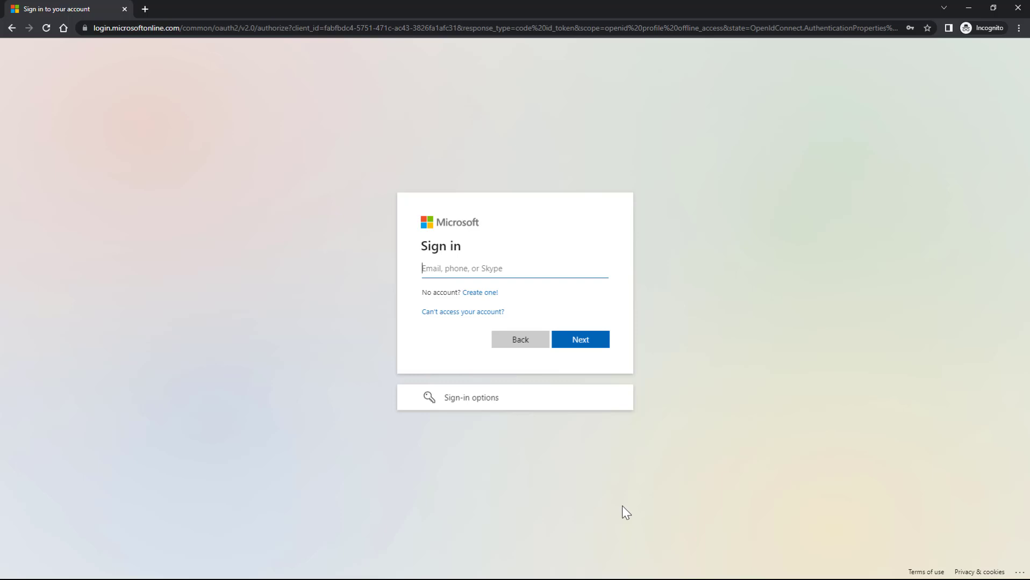
Open hotmail.com in a new tab, start creating a free account and view the available e-mail domains.
click(145, 9)
text(hotma)
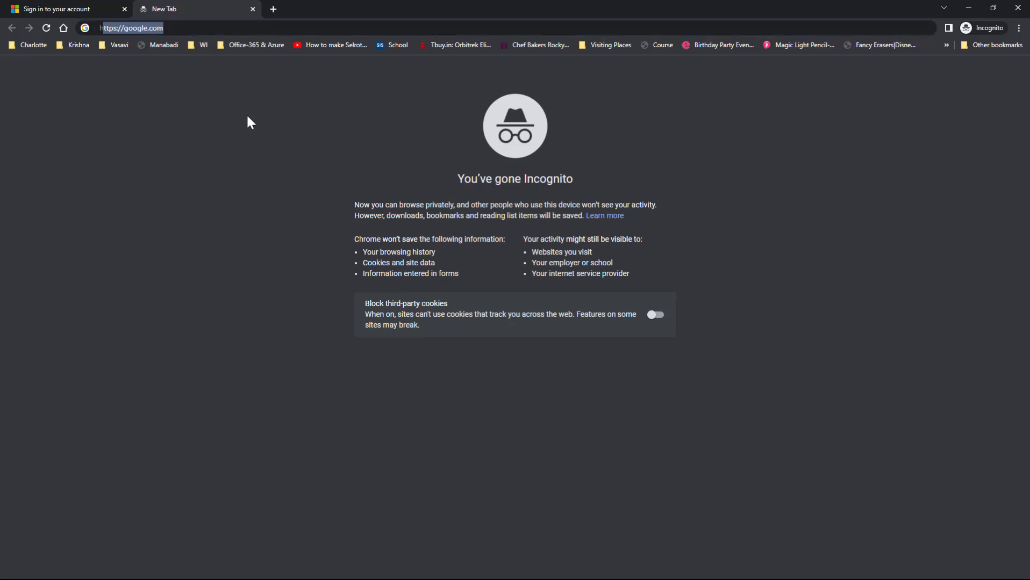
key(Down)
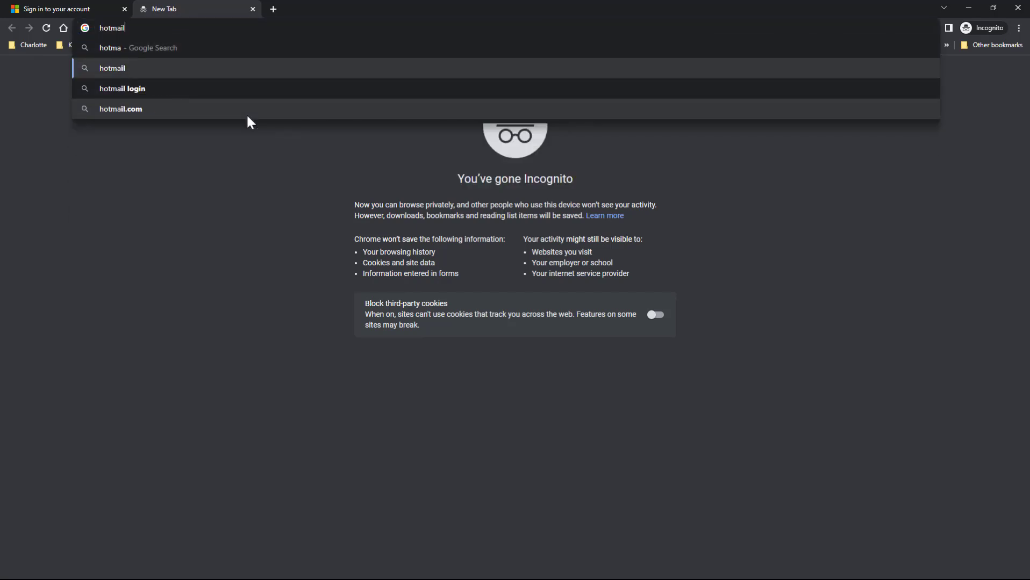
text(.com)
key(Return)
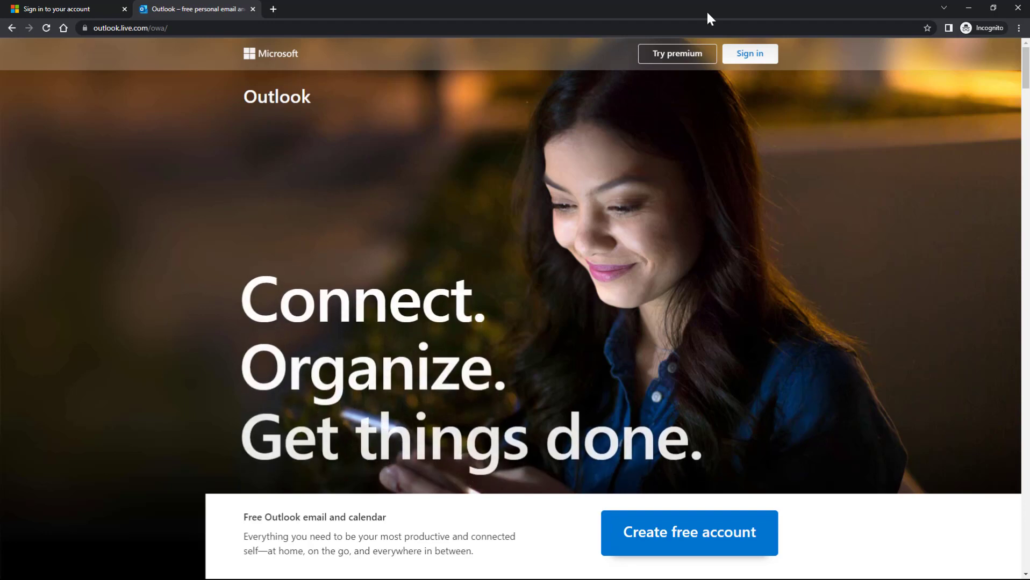
click(682, 551)
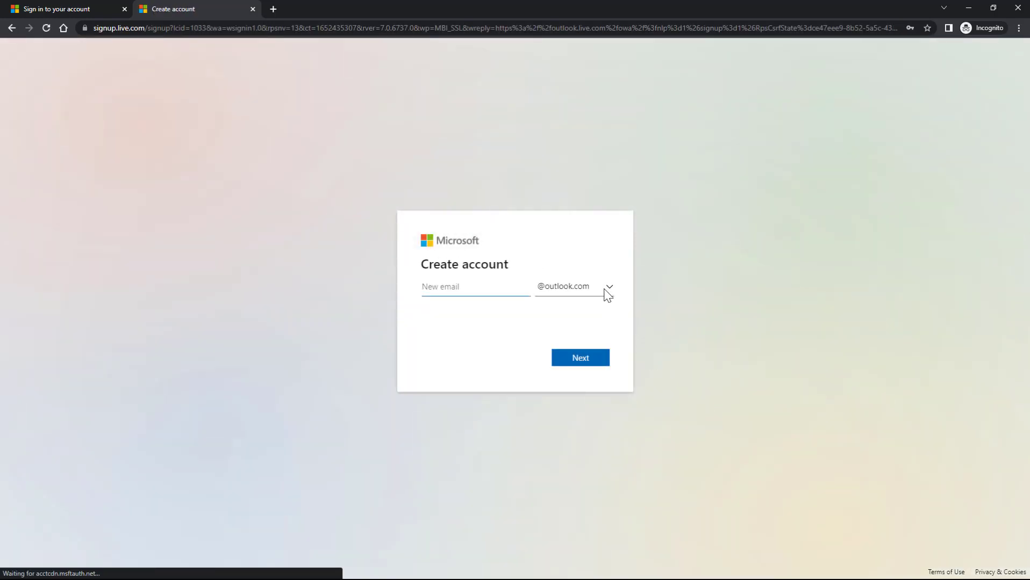
click(607, 288)
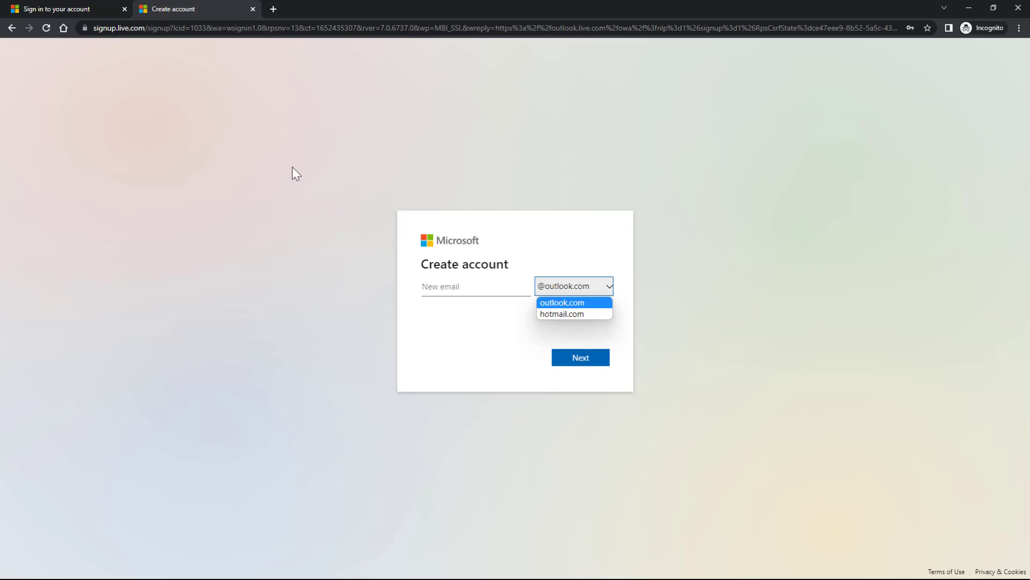
Return to the Microsoft sign-in page and submit the account's e-mail address.
click(75, 9)
click(554, 273)
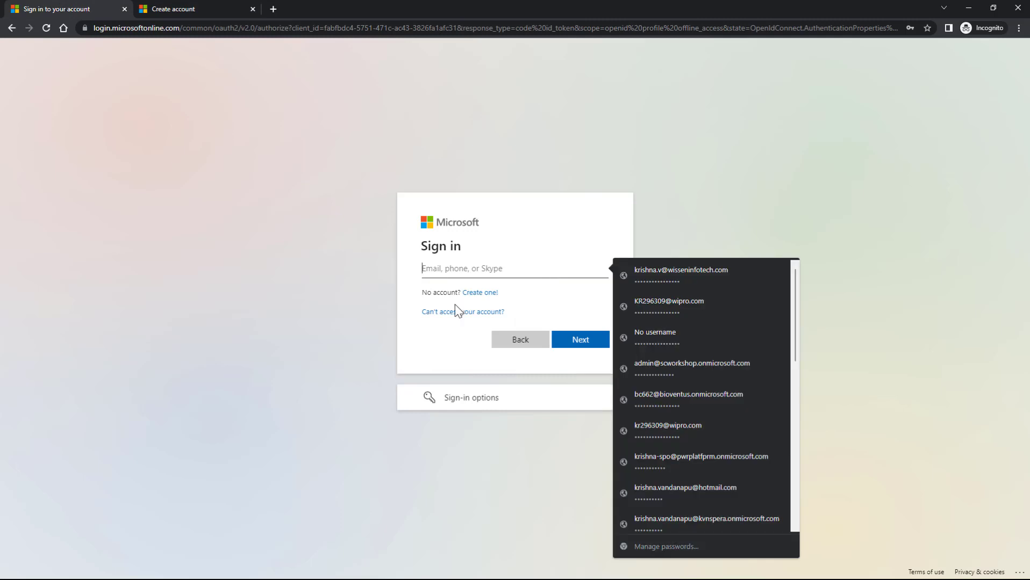
click(305, 436)
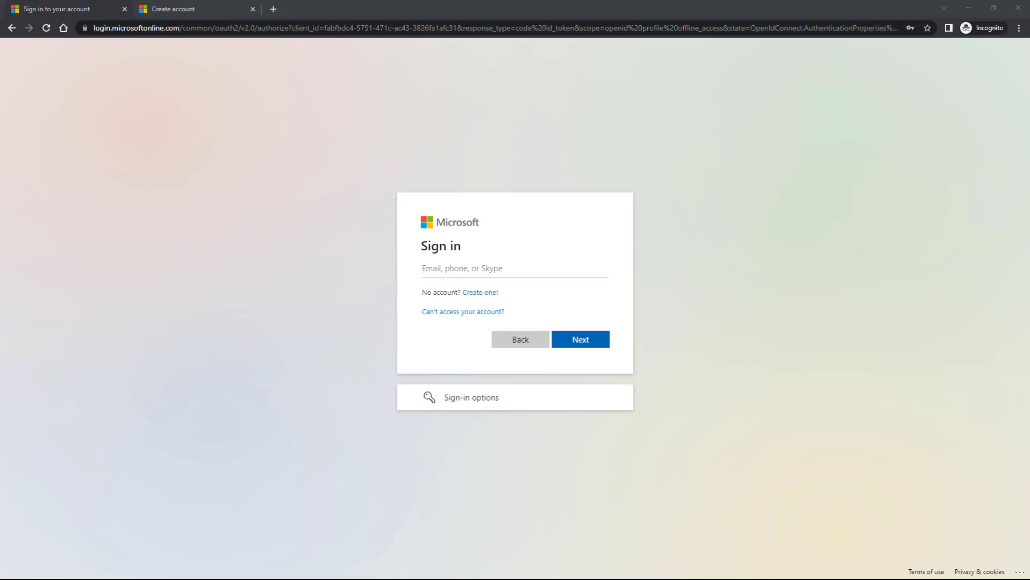
click(495, 270)
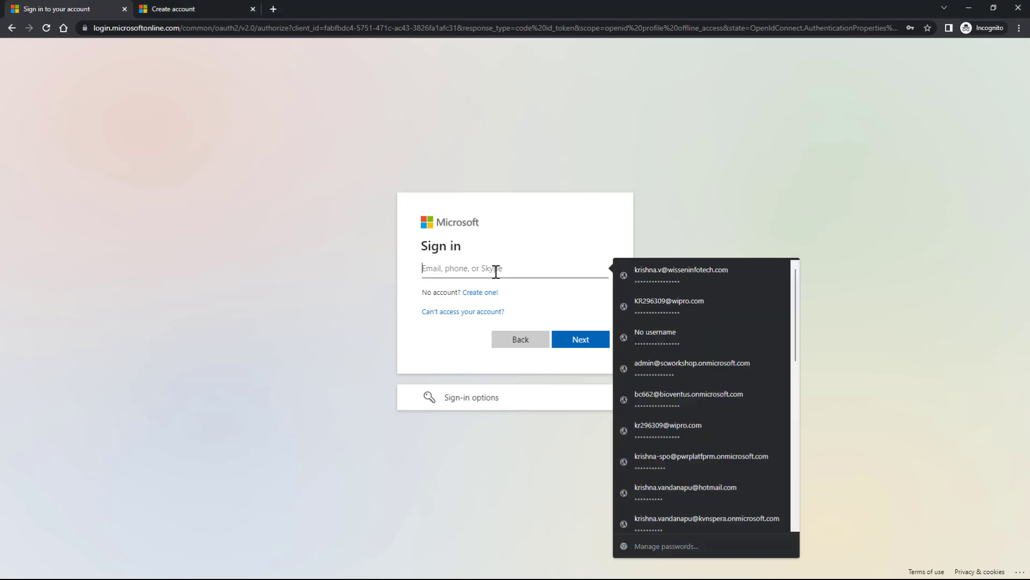
key(ctrl+v)
click(580, 347)
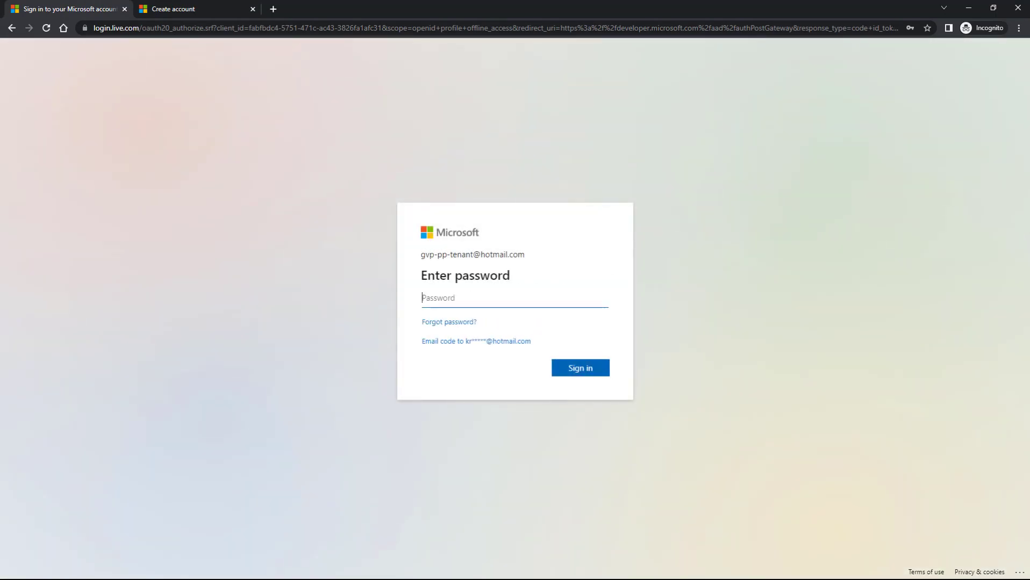
Enter the account password, sign in and agree to stay signed in.
key(alt+Tab)
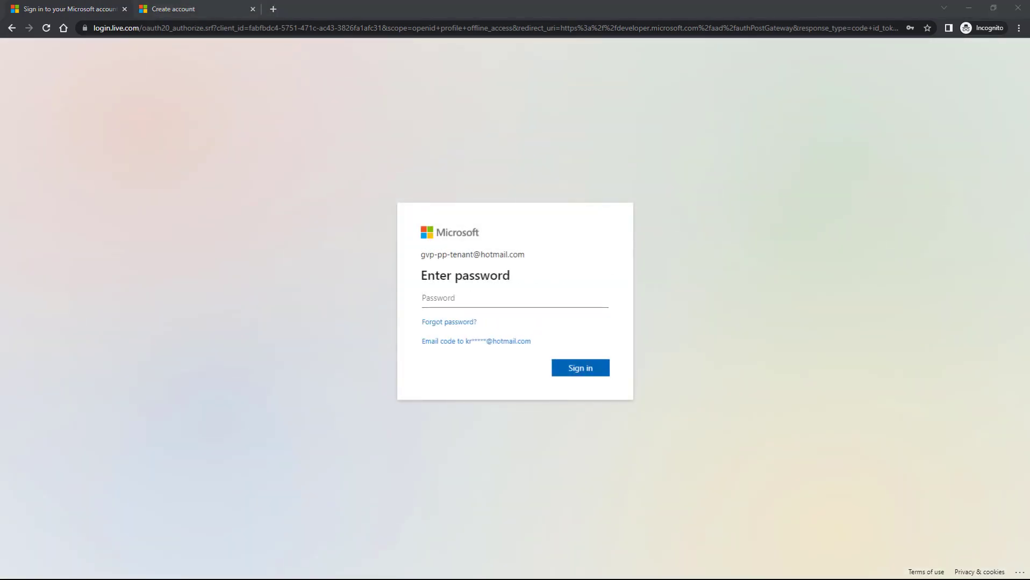
click(549, 300)
key(ctrl+v)
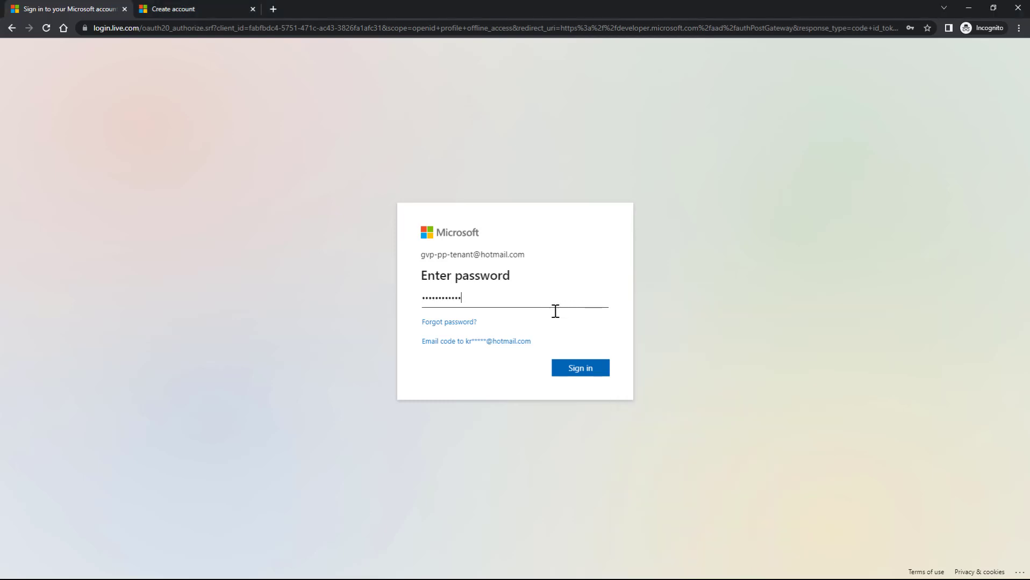
click(585, 375)
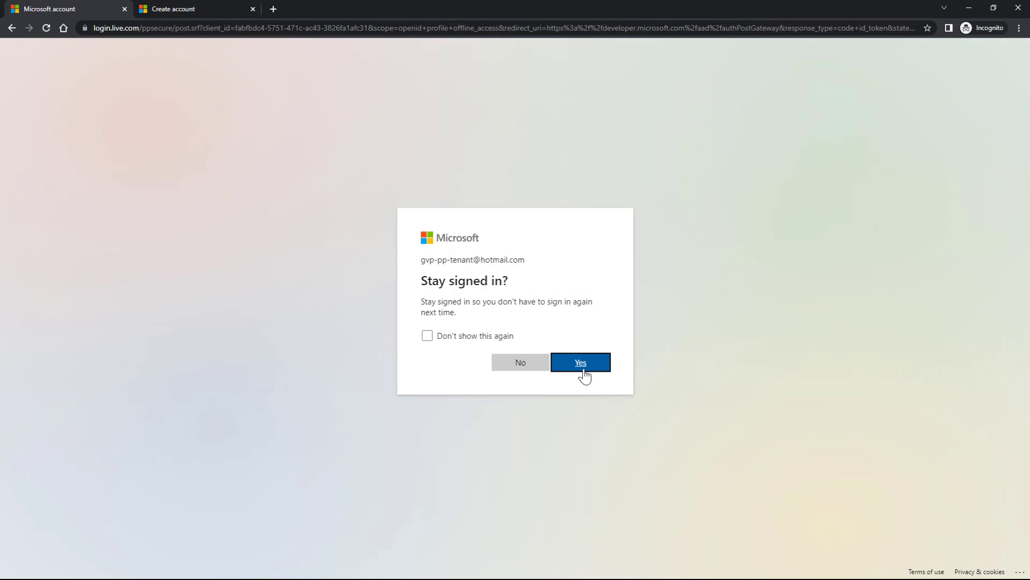
click(584, 377)
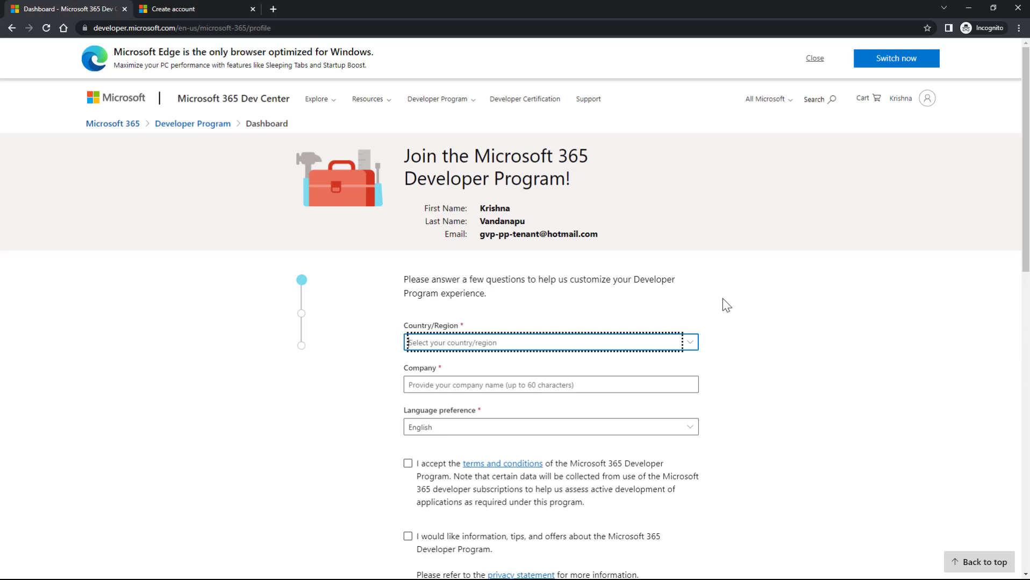
Set the Country/Region in the Developer Program form to United States.
scroll(724, 302, down, 2)
click(685, 245)
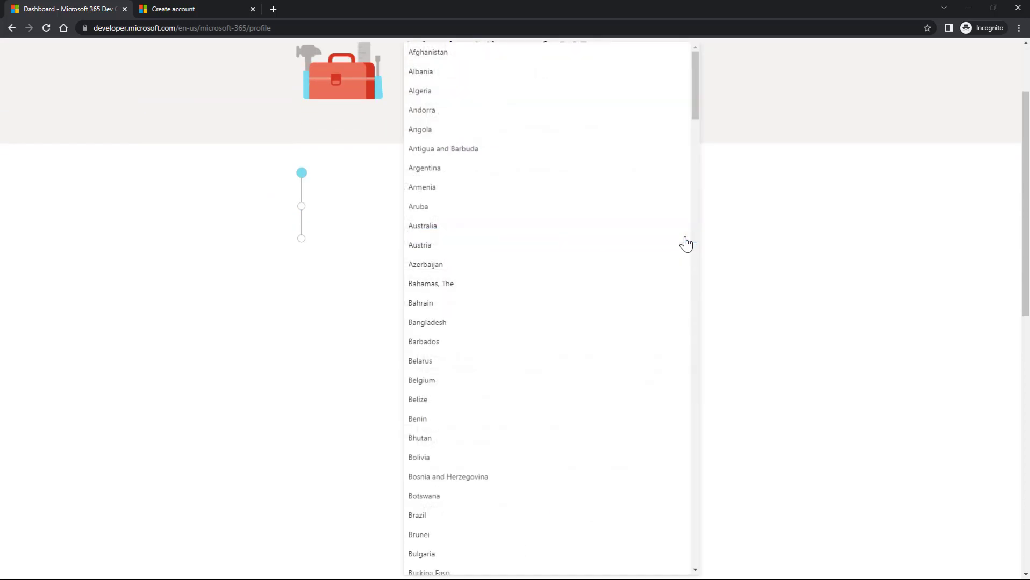
scroll(685, 244, down, 20)
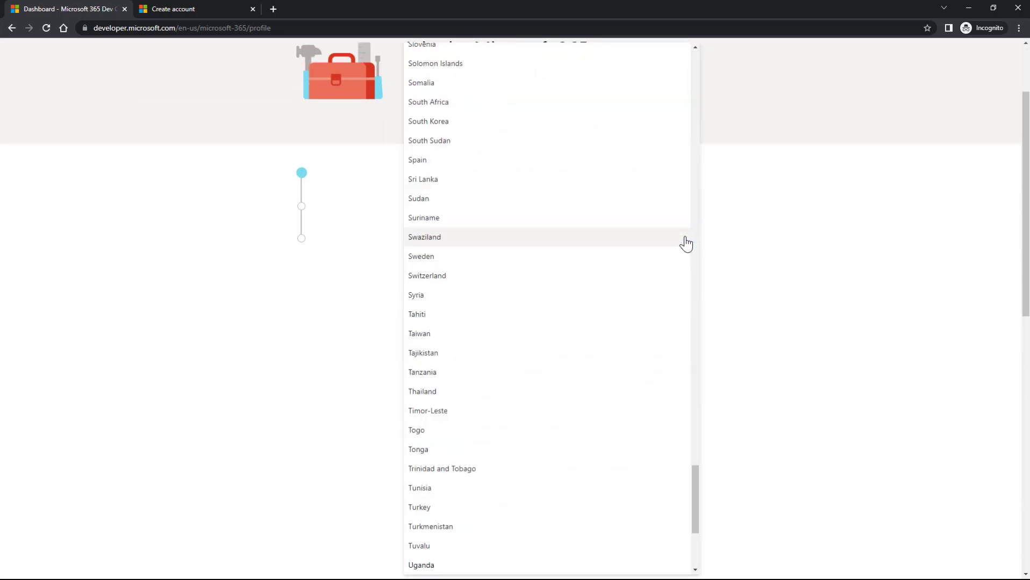
scroll(634, 442, down, 4)
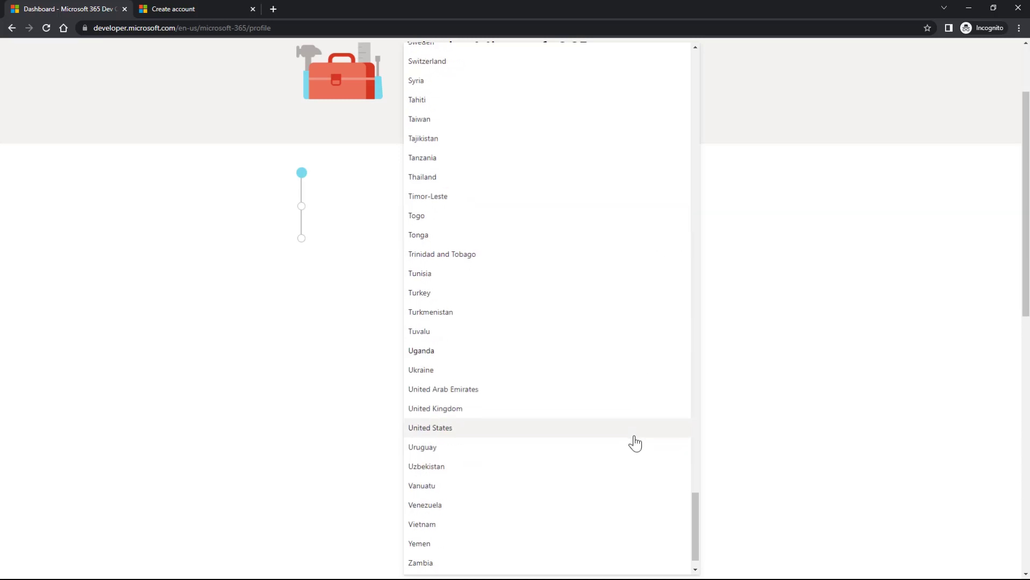
click(458, 436)
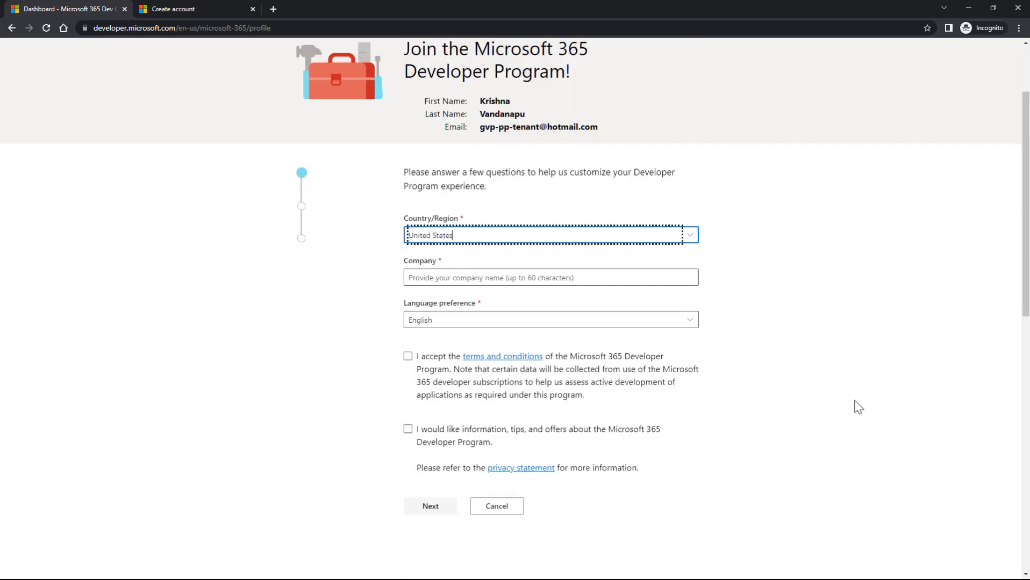
Enter Prudhvi Technologies as the company and keep English as the language preference.
click(514, 277)
text(P)
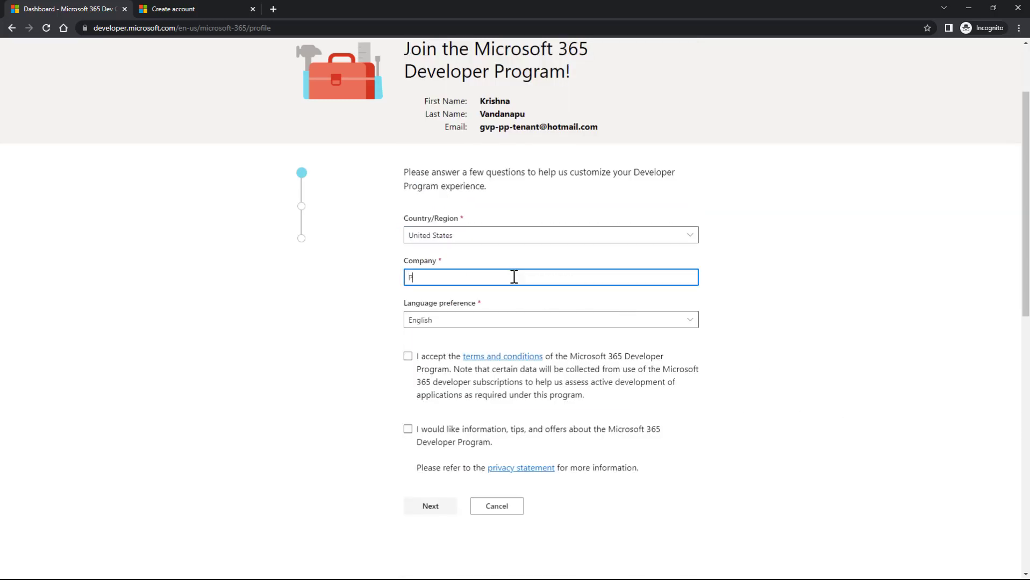
text(rudhvi Technologies)
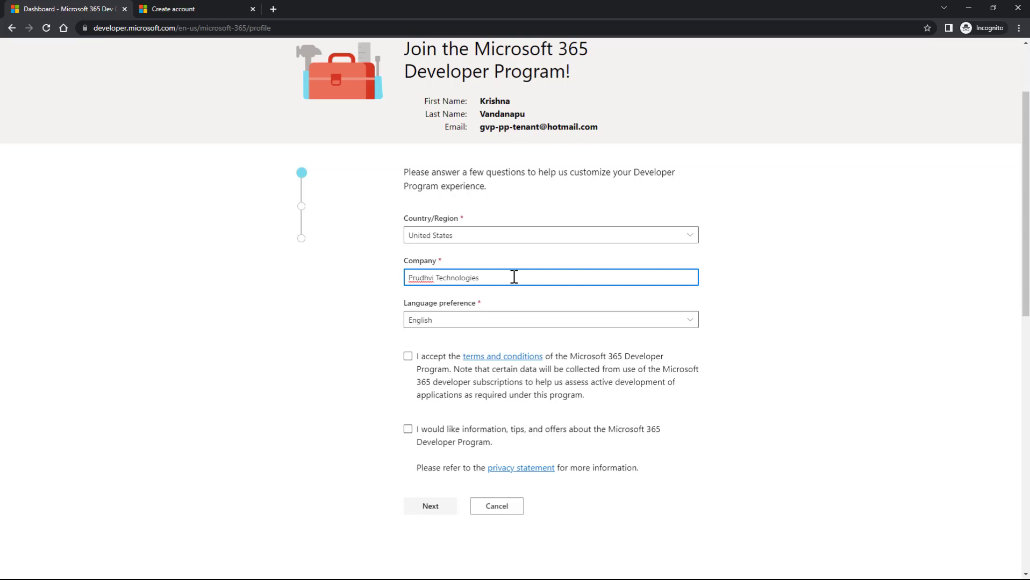
click(481, 318)
click(812, 298)
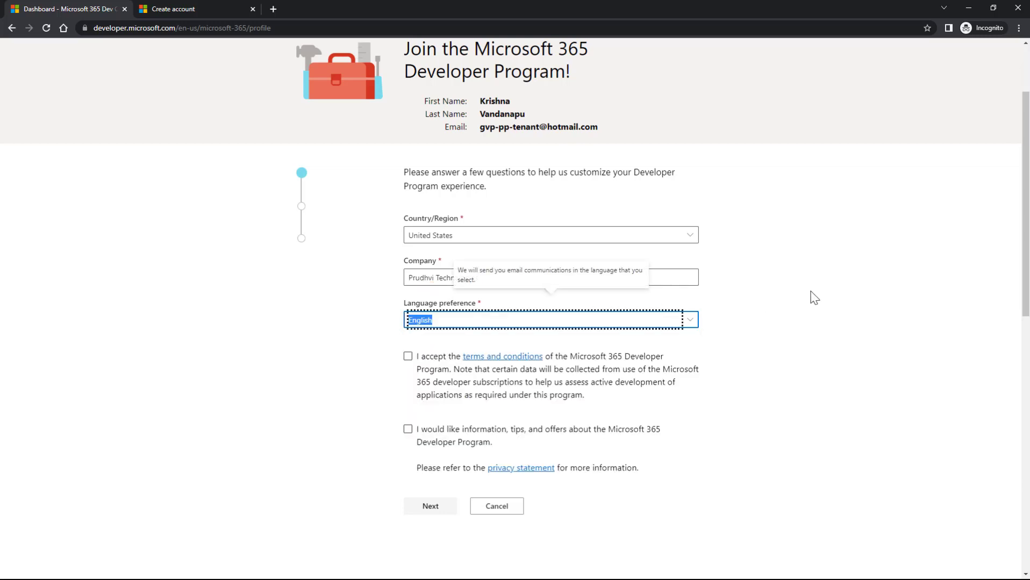
Opt in to information, tips and offers, accept the terms and conditions, and continue to the developer focus question.
click(427, 346)
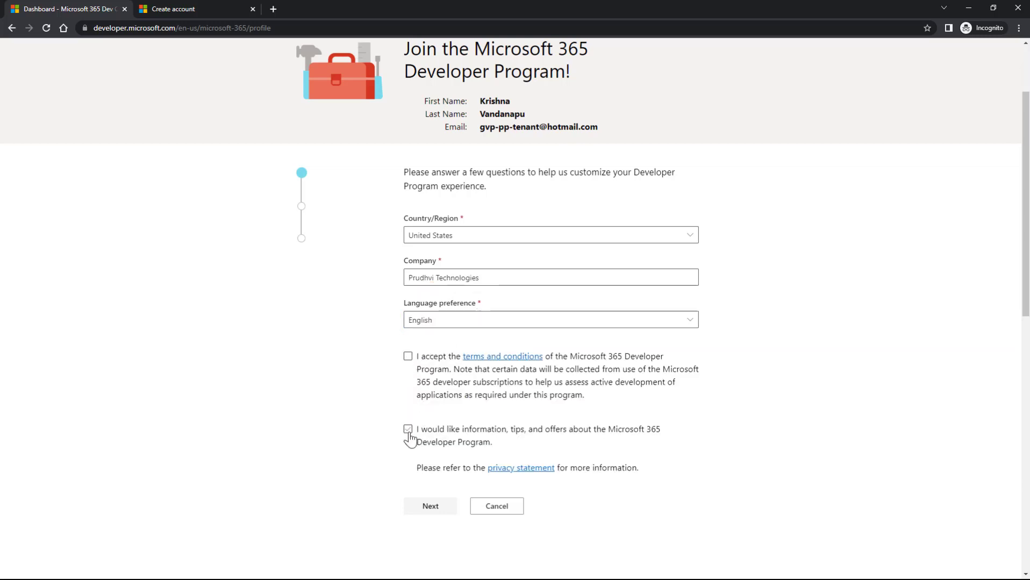
click(408, 430)
click(408, 357)
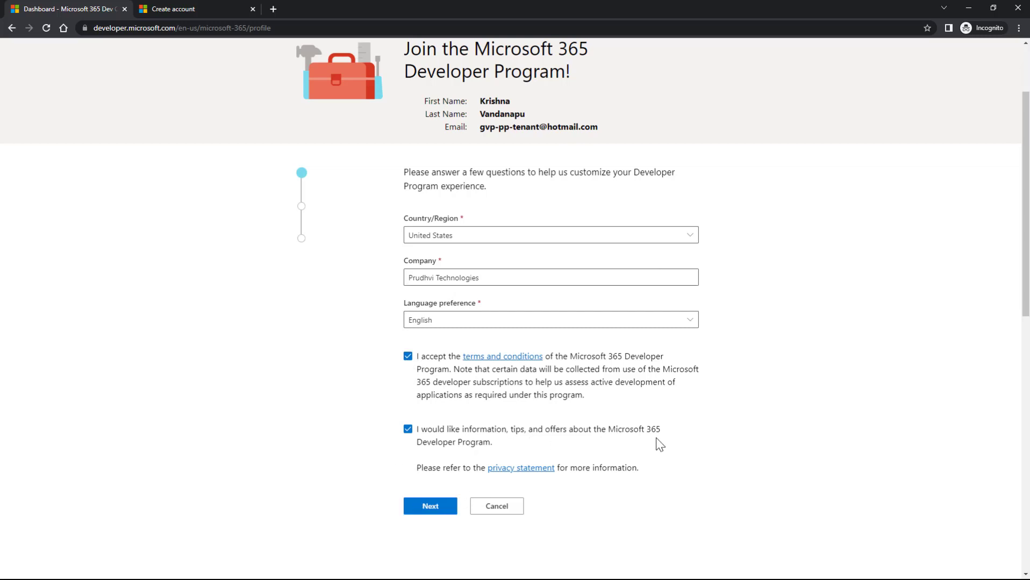
drag(492, 442, 420, 428)
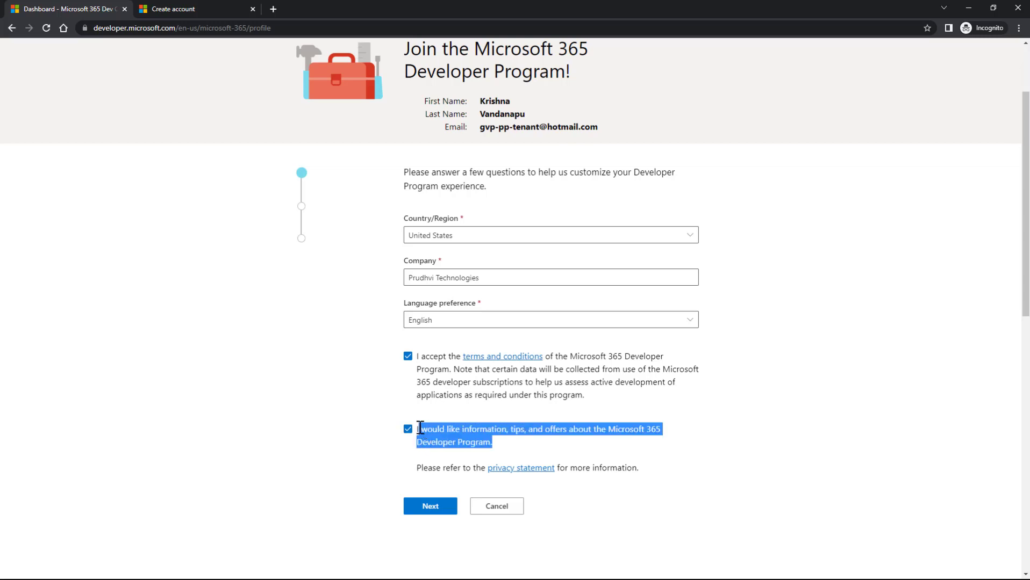
click(811, 442)
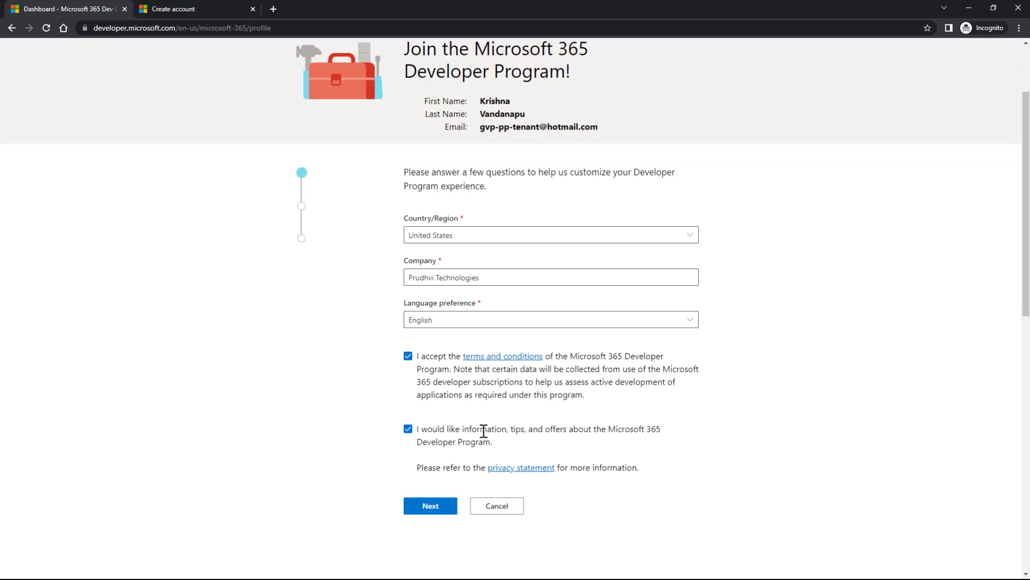
click(431, 506)
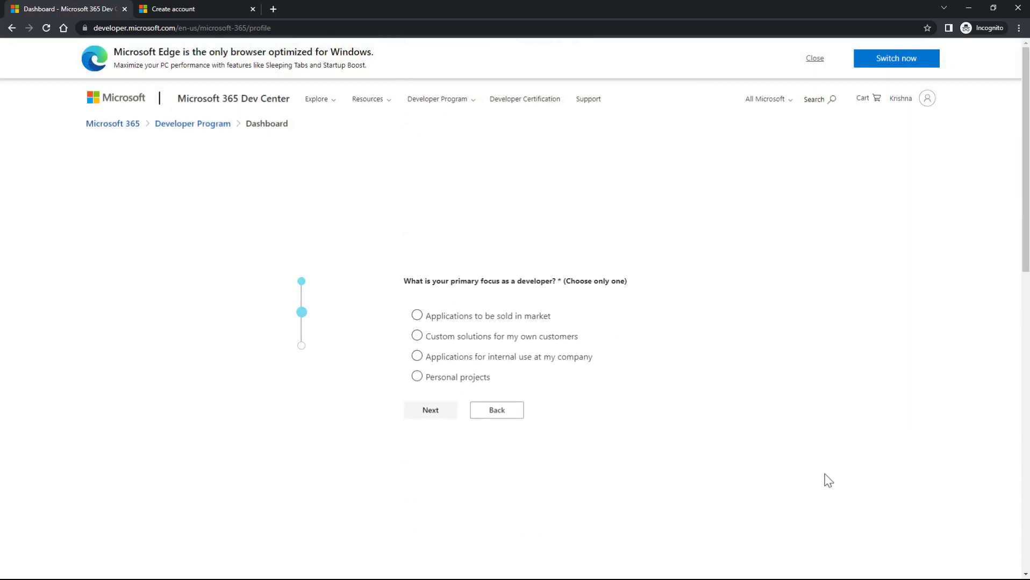
Choose Personal projects as the primary developer focus and continue to the areas of interest.
click(536, 321)
click(468, 338)
click(462, 380)
click(444, 320)
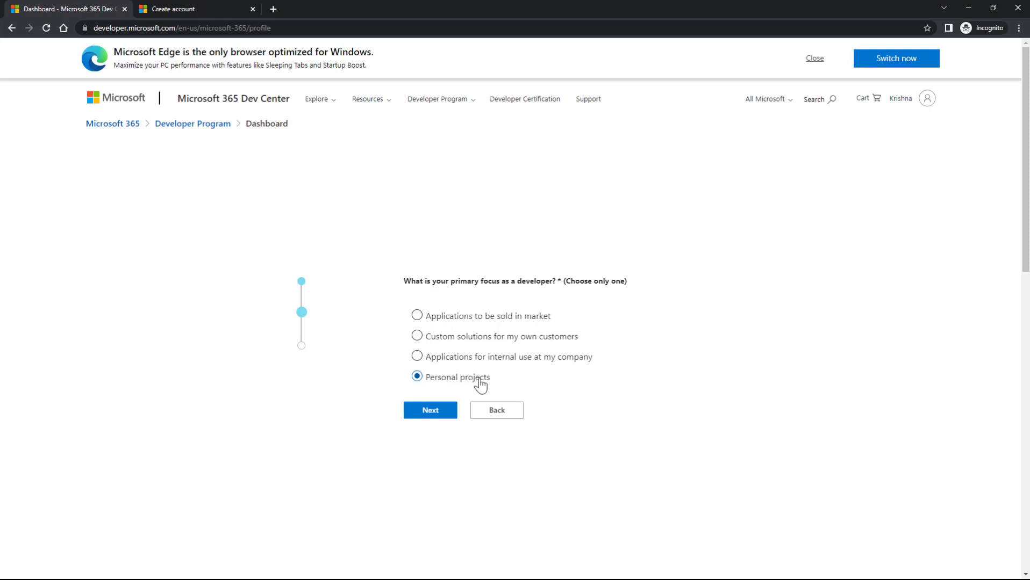
click(430, 416)
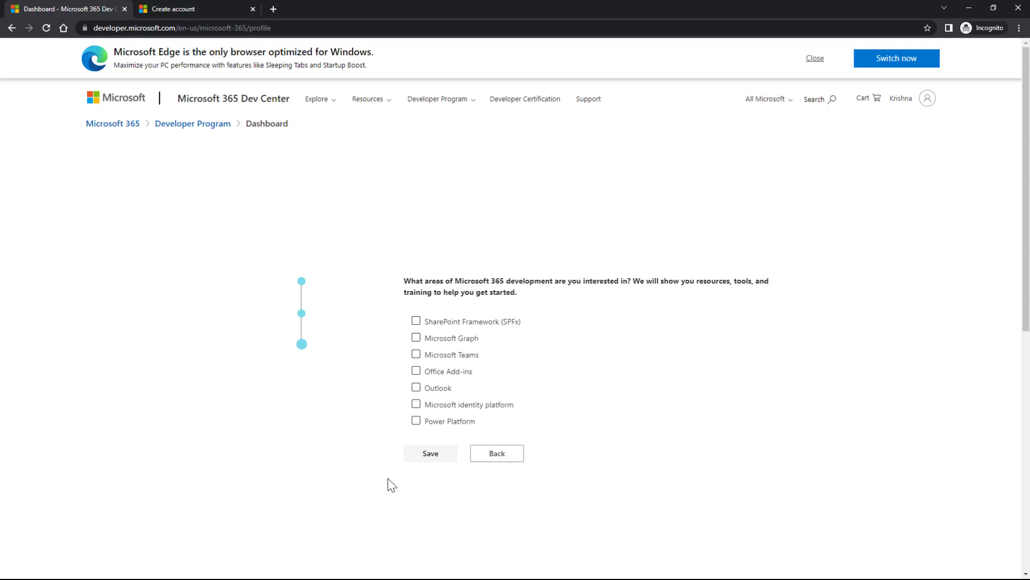
Select Microsoft Teams and Power Platform as the development areas of interest and save the profile.
click(416, 356)
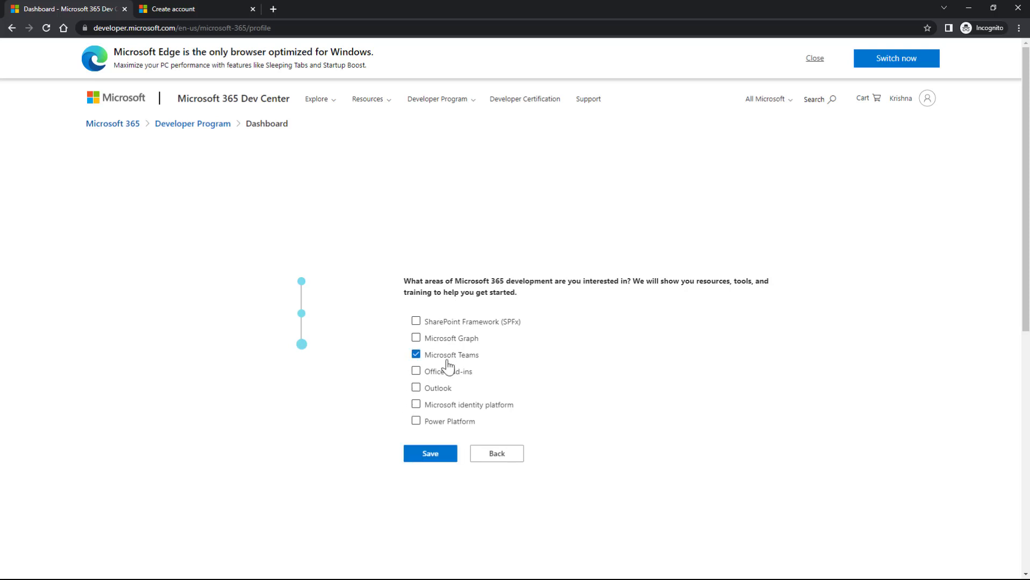
click(416, 422)
click(434, 462)
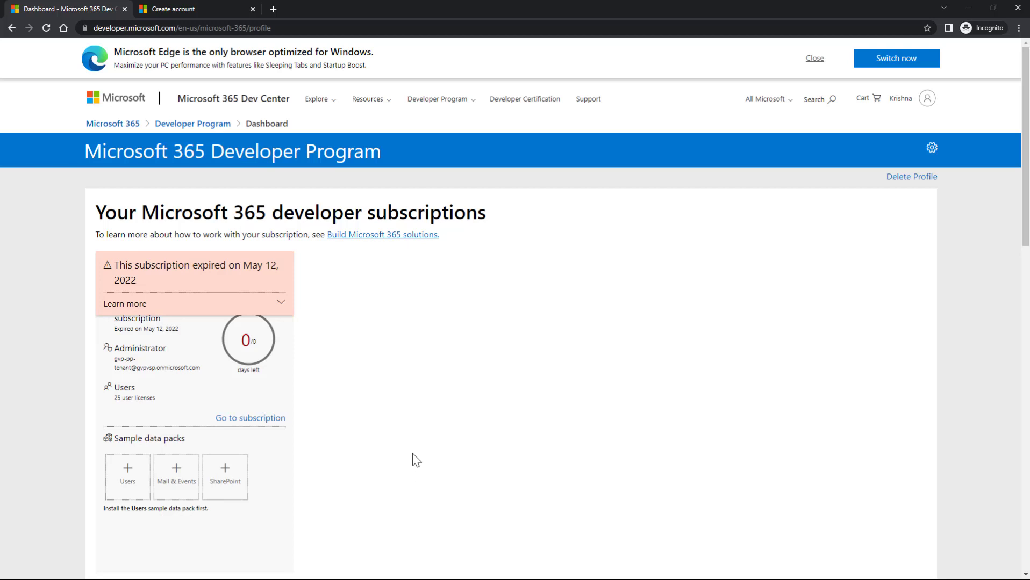
Look over the developer subscription dashboard and expand the details of the subscription's expiry notice.
scroll(418, 468, down, 2)
scroll(417, 462, up, 2)
click(280, 303)
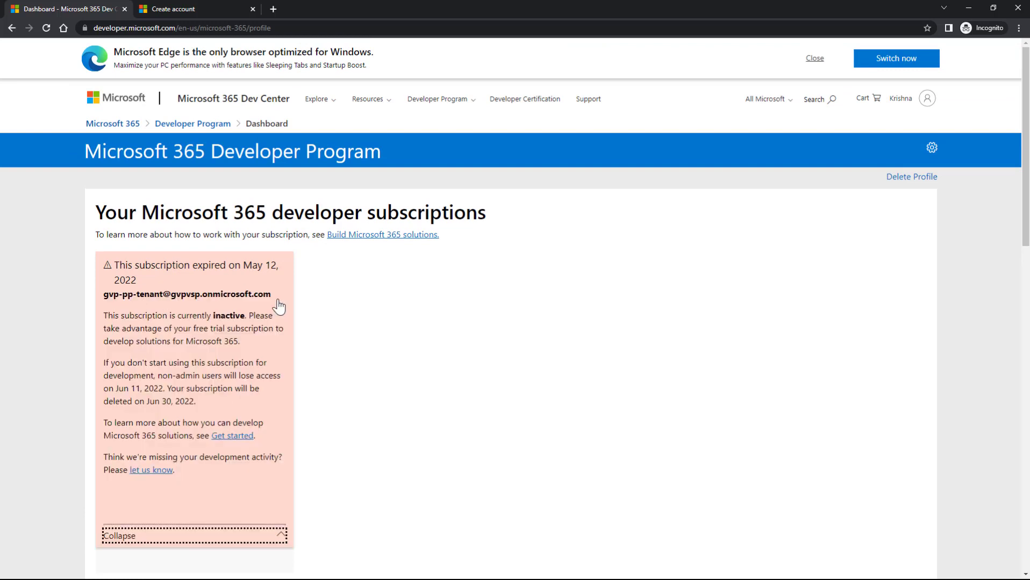
Collapse the details of the subscription's expiry notice.
click(280, 536)
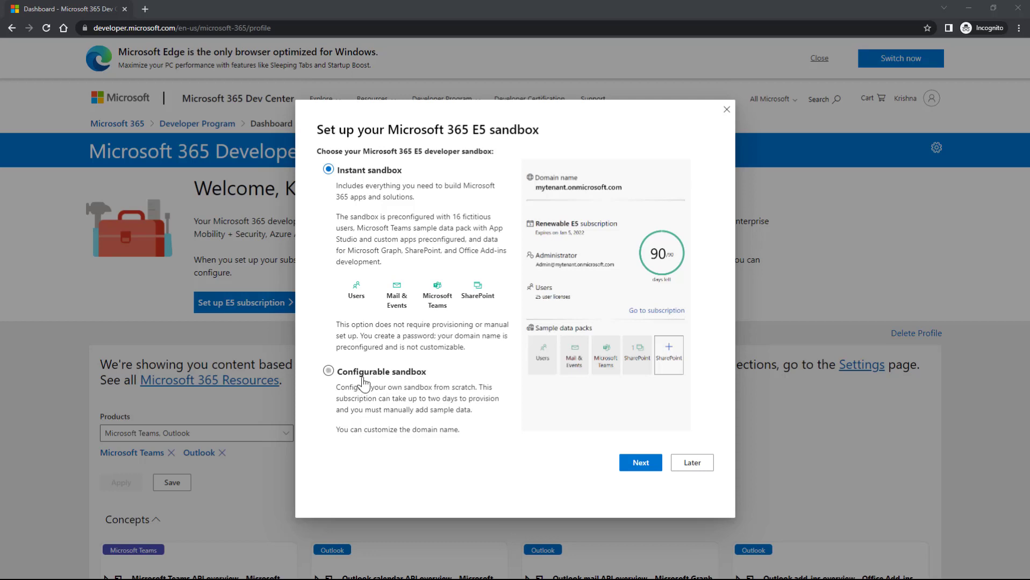
Compare the Configurable and Instant sandbox options, choose the Instant sandbox, and continue to its setup form.
click(396, 376)
click(396, 377)
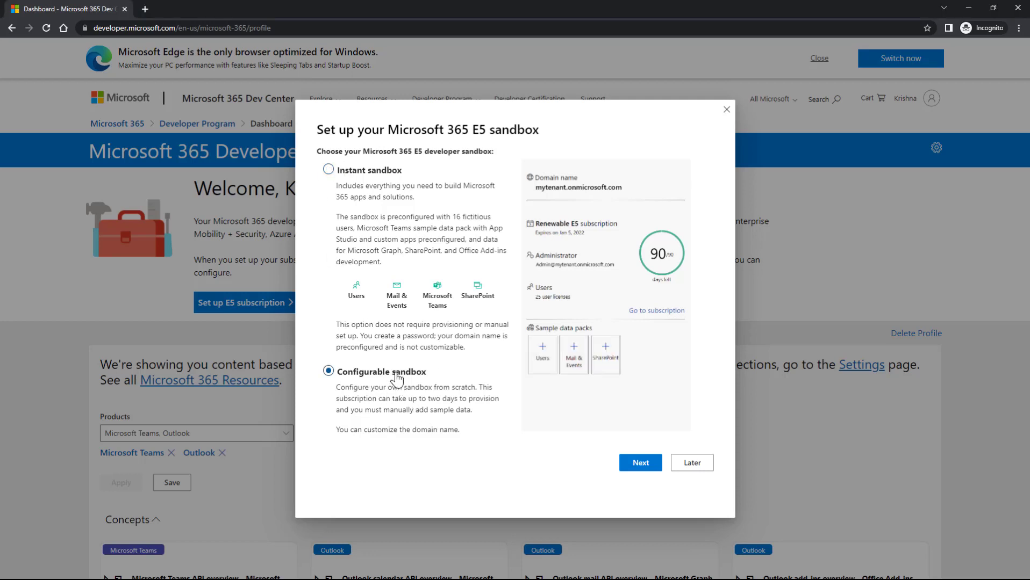
click(362, 179)
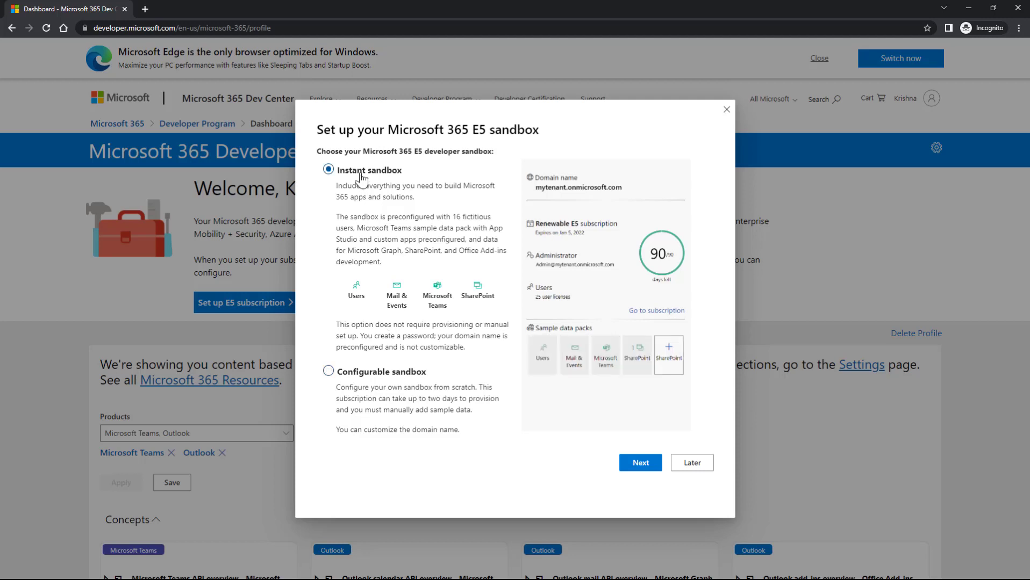
click(363, 372)
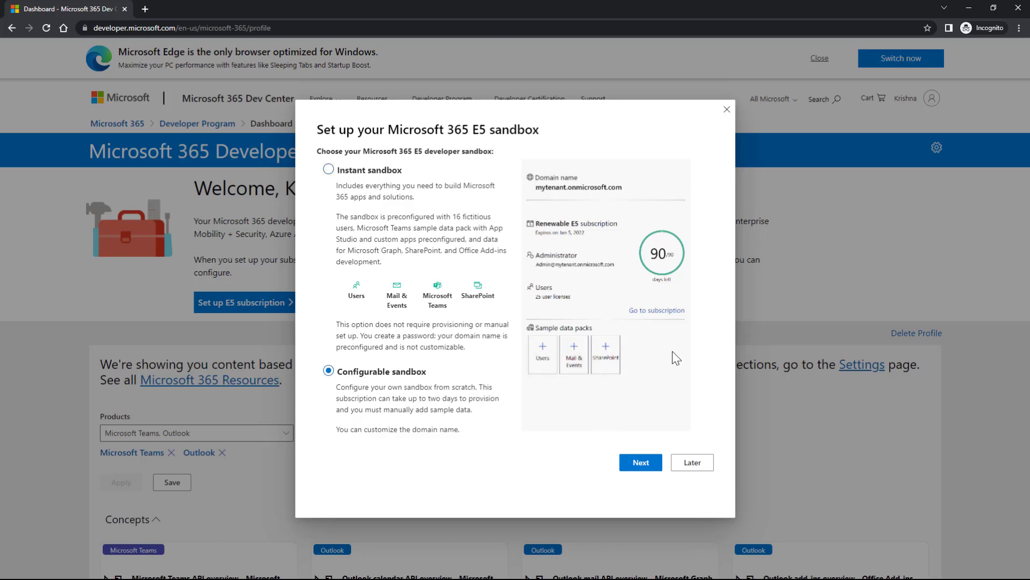
click(373, 171)
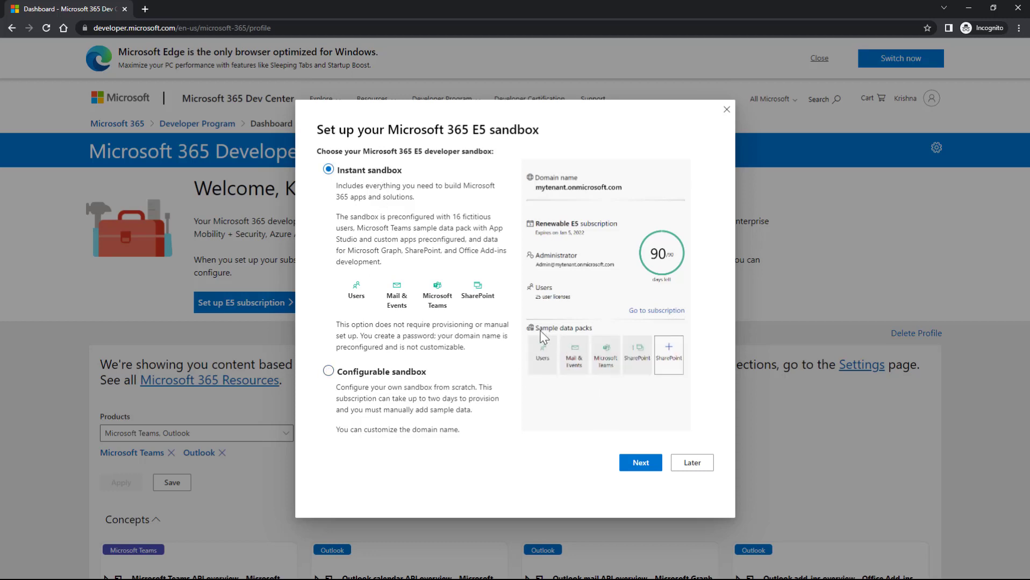
click(375, 378)
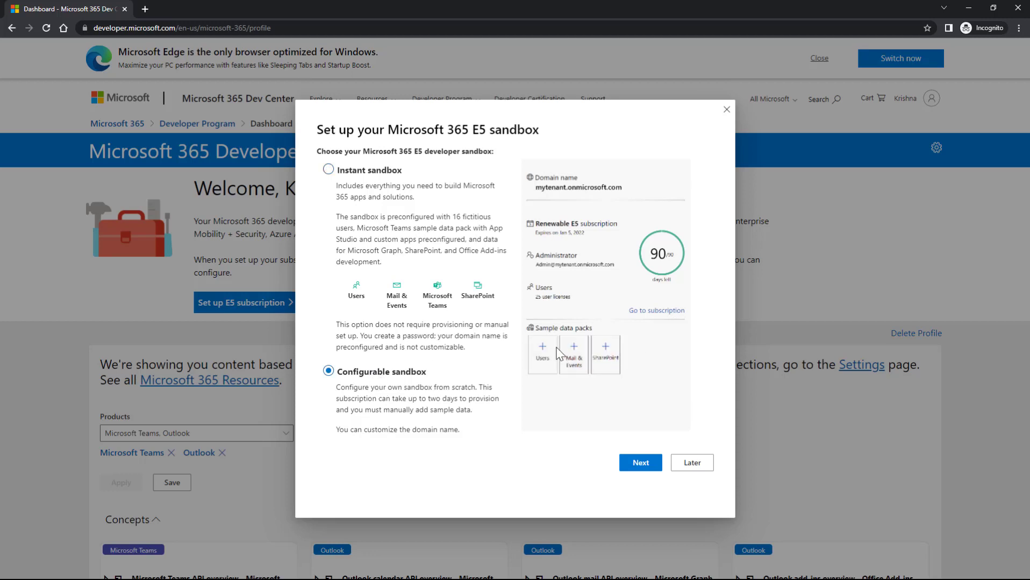
click(375, 177)
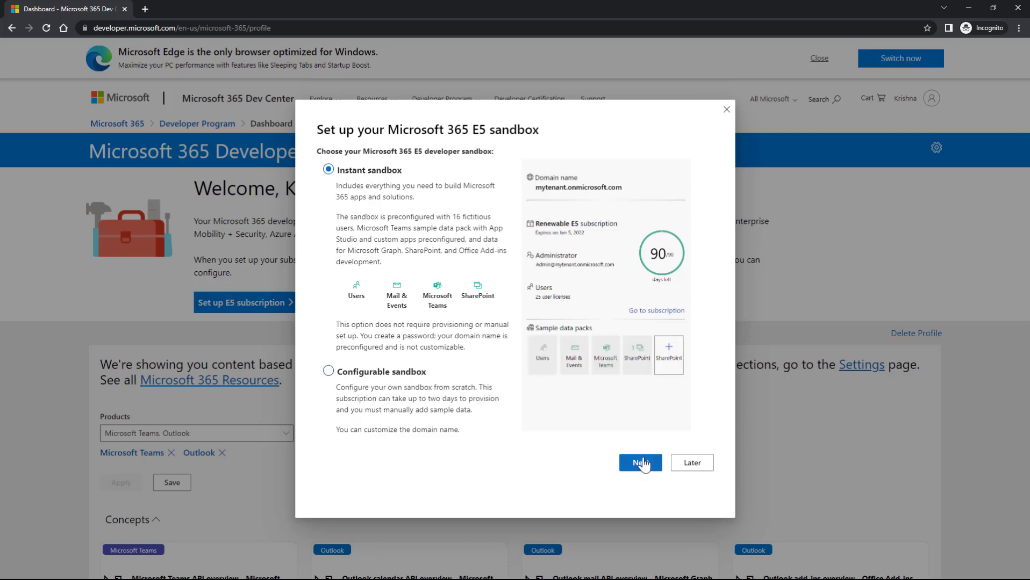
click(641, 463)
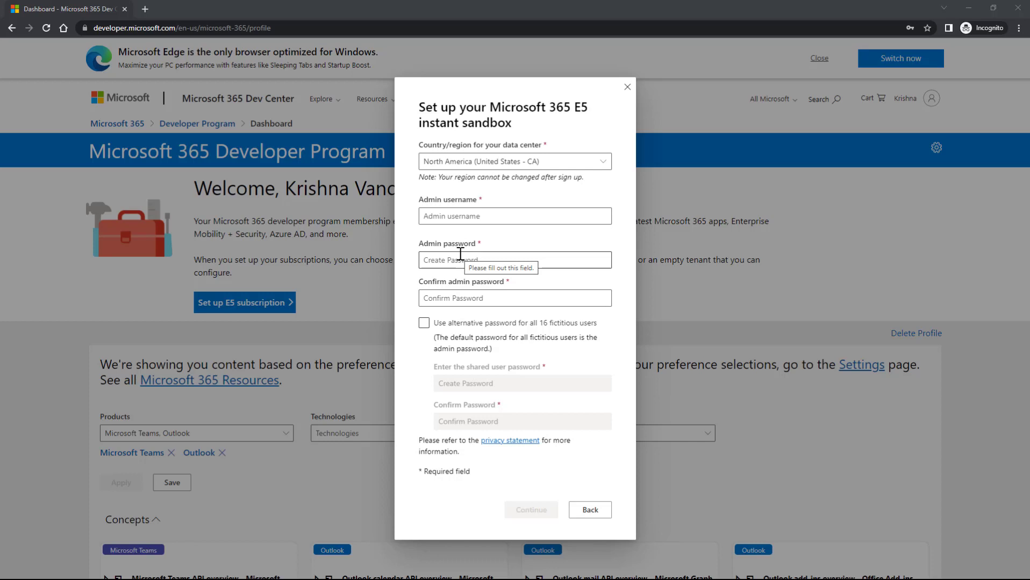
Enter the admin username for the instant sandbox and select the entered text.
click(465, 218)
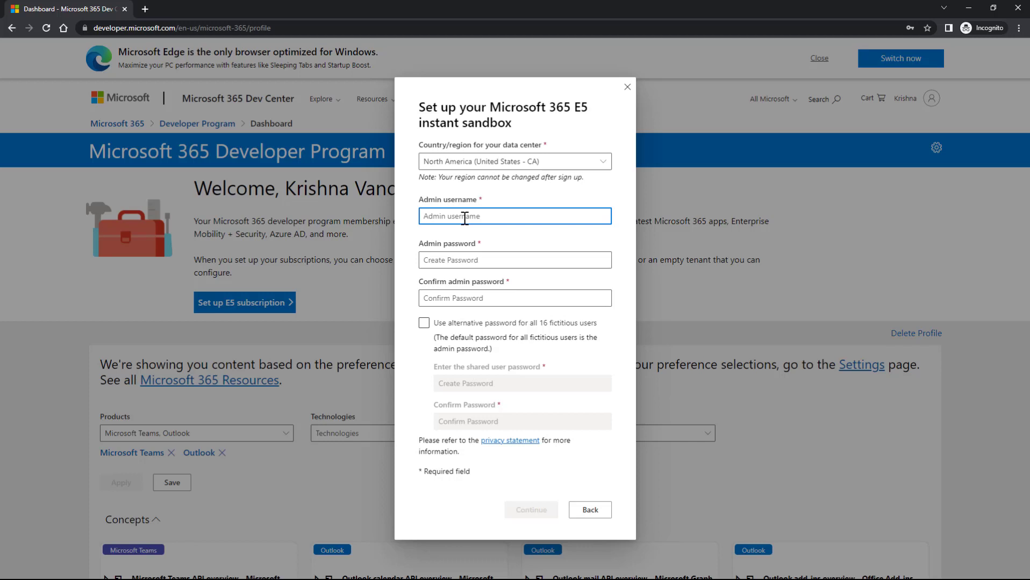
drag(524, 217, 408, 223)
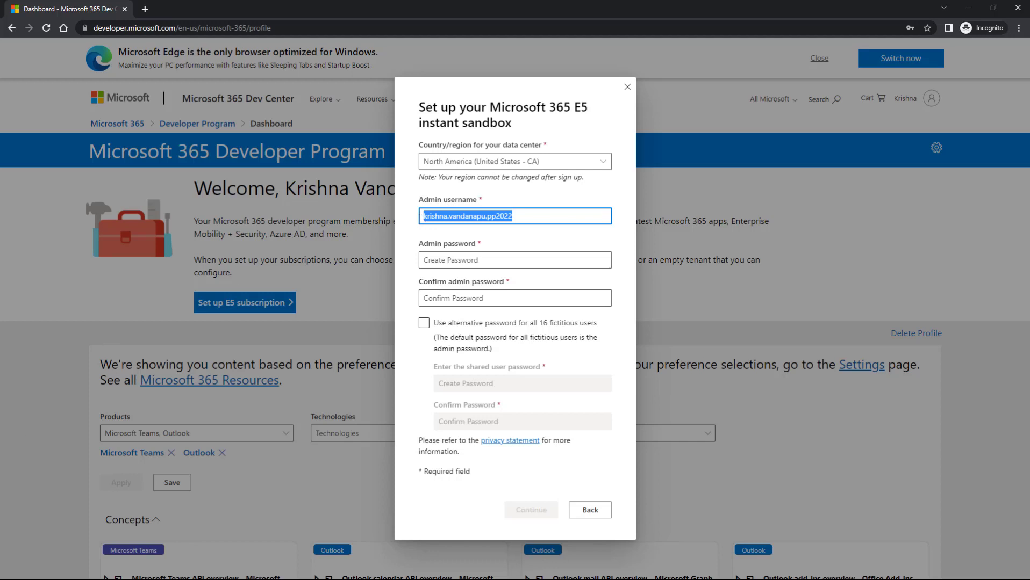
key(alt+Tab)
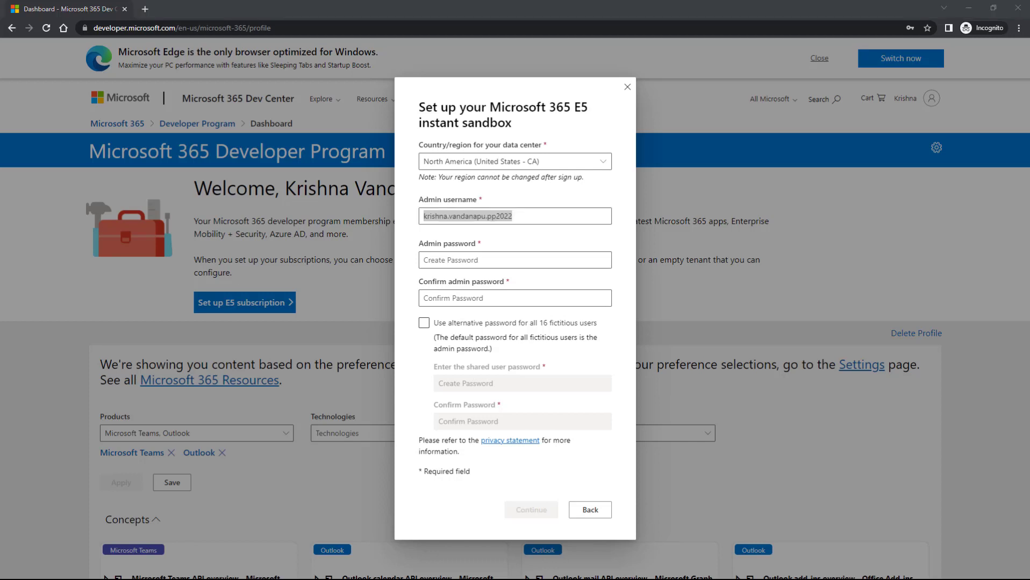
Enter the admin password, confirm it, and continue to the security phone number form.
click(517, 259)
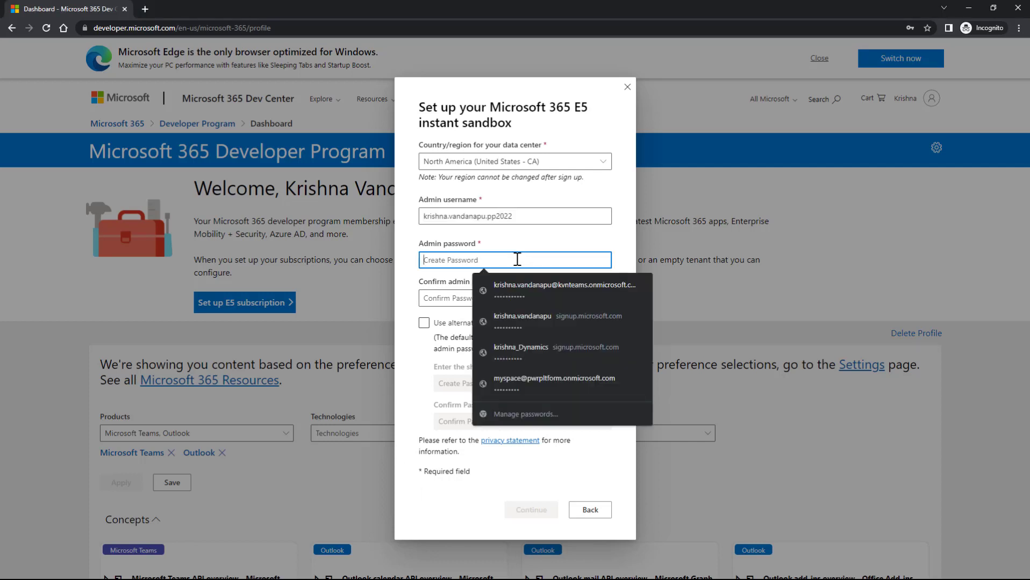
text(********)
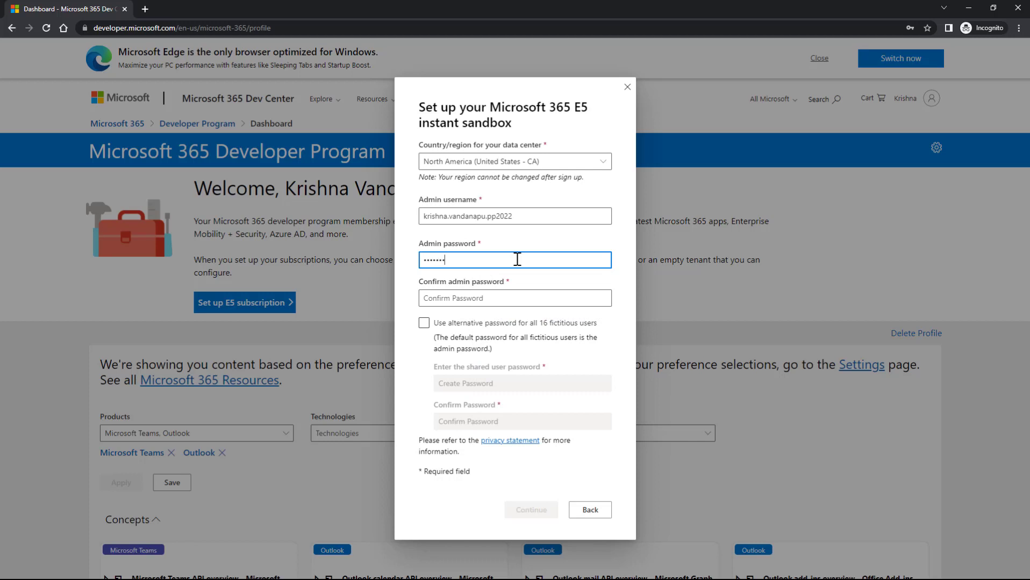
text(********)
key(Tab)
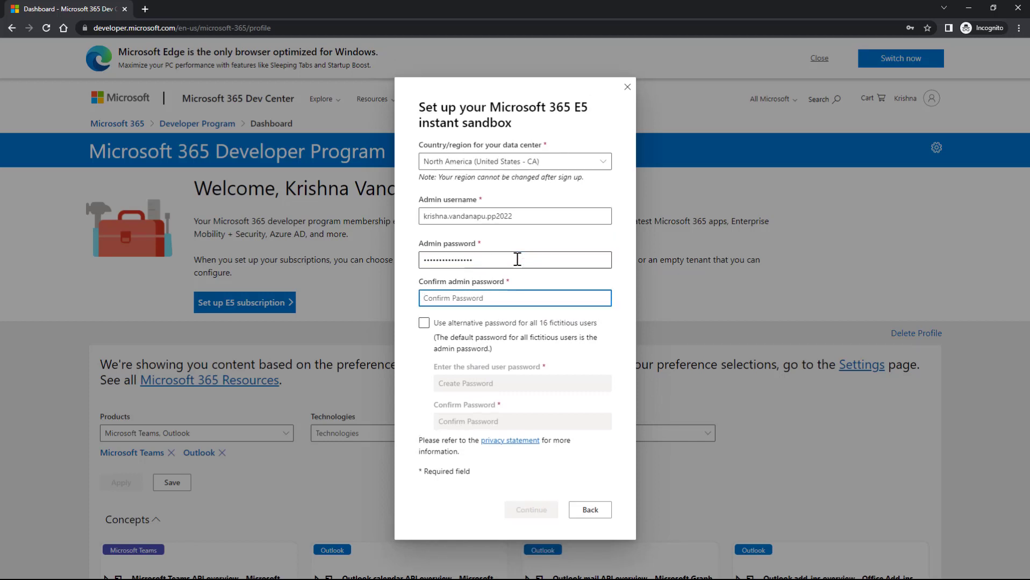
text(**************)
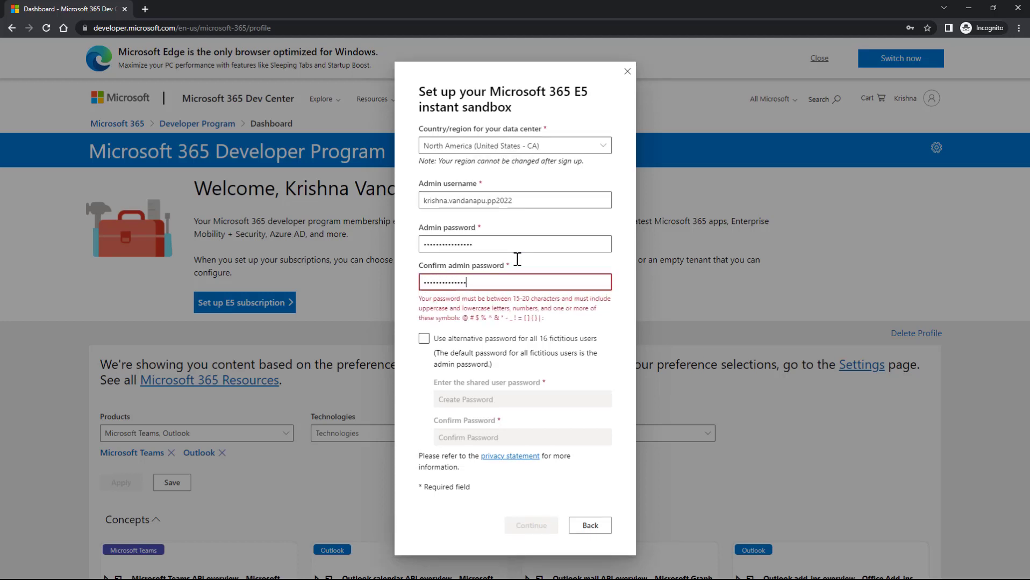
text(**)
click(453, 324)
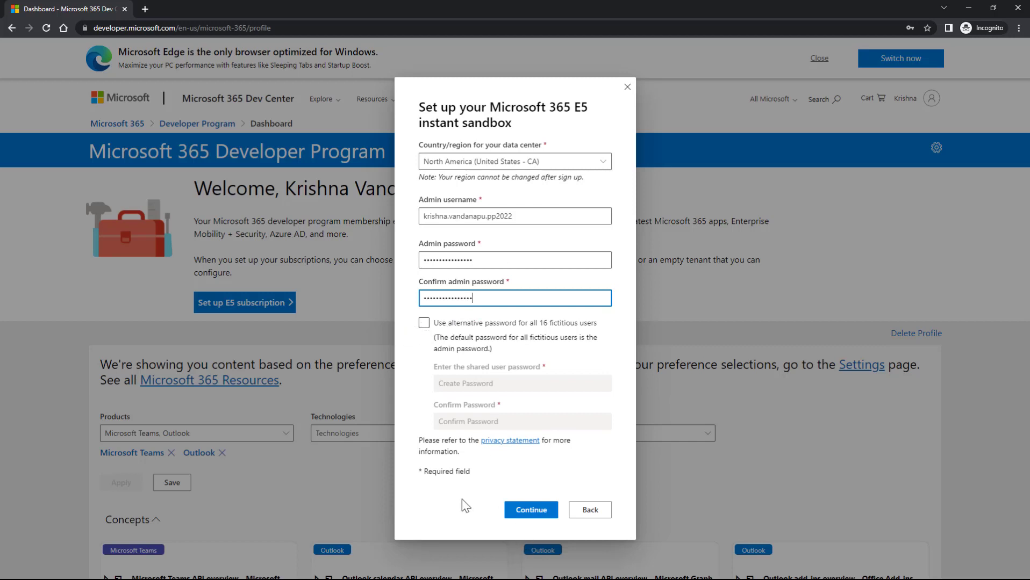
click(529, 512)
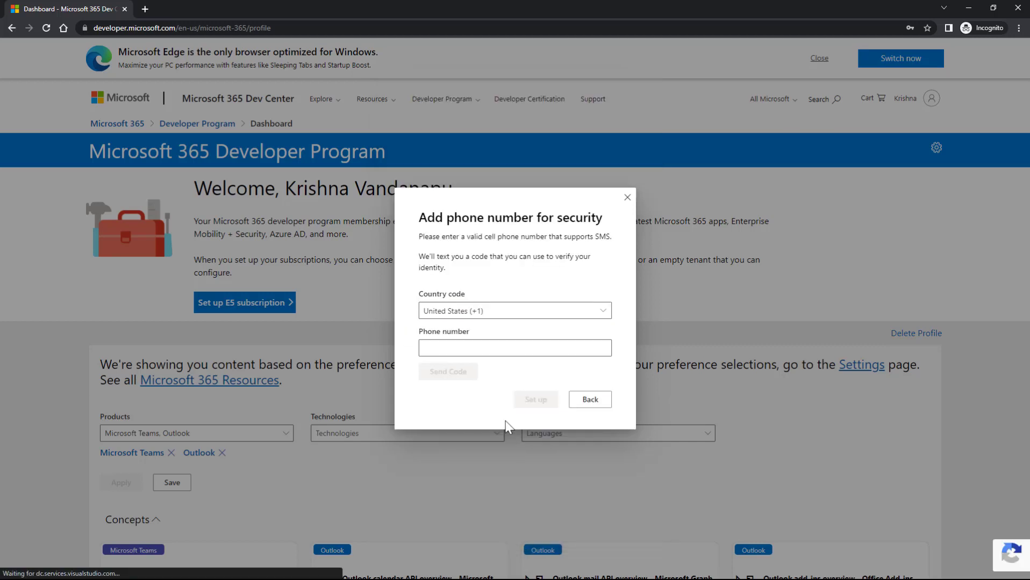
Enter the cell phone number with the United States (+1) country code and request the text message code.
click(470, 352)
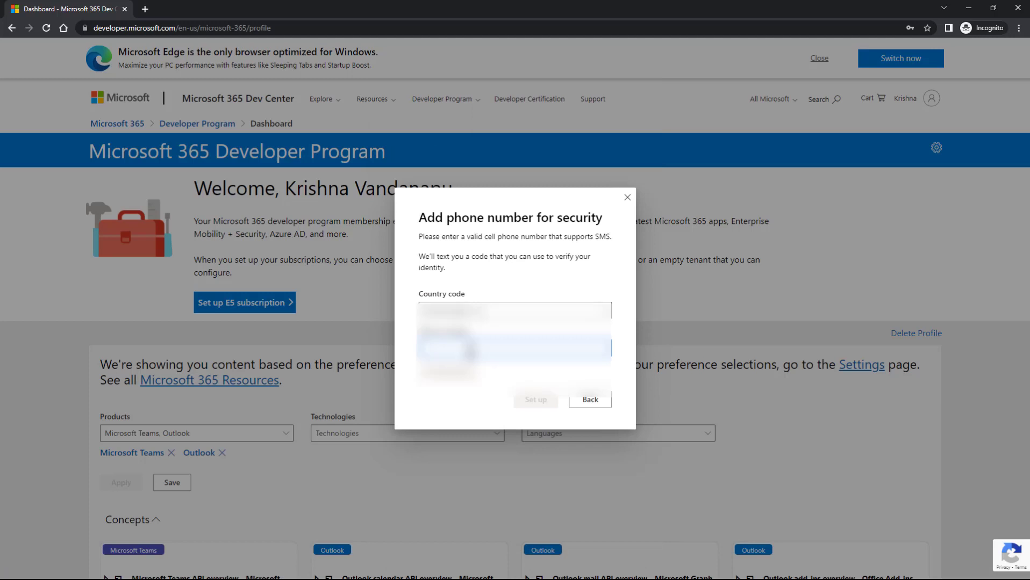
text(*****)
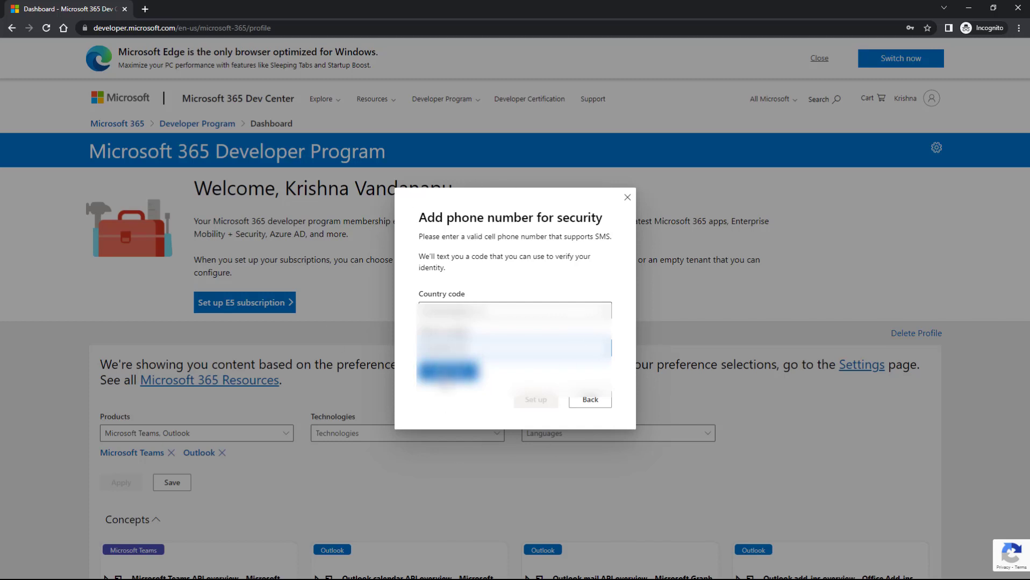
click(445, 376)
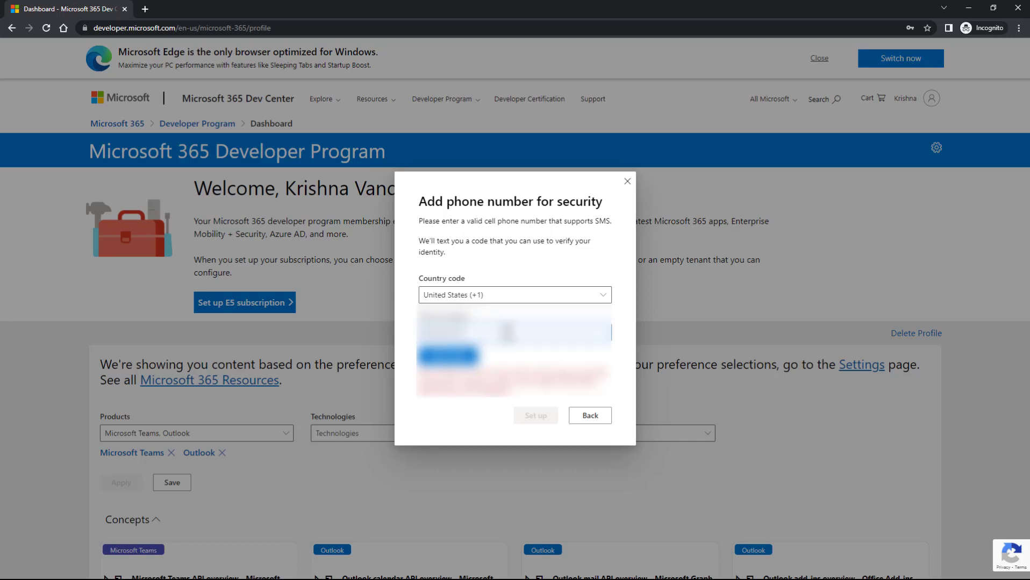
click(448, 356)
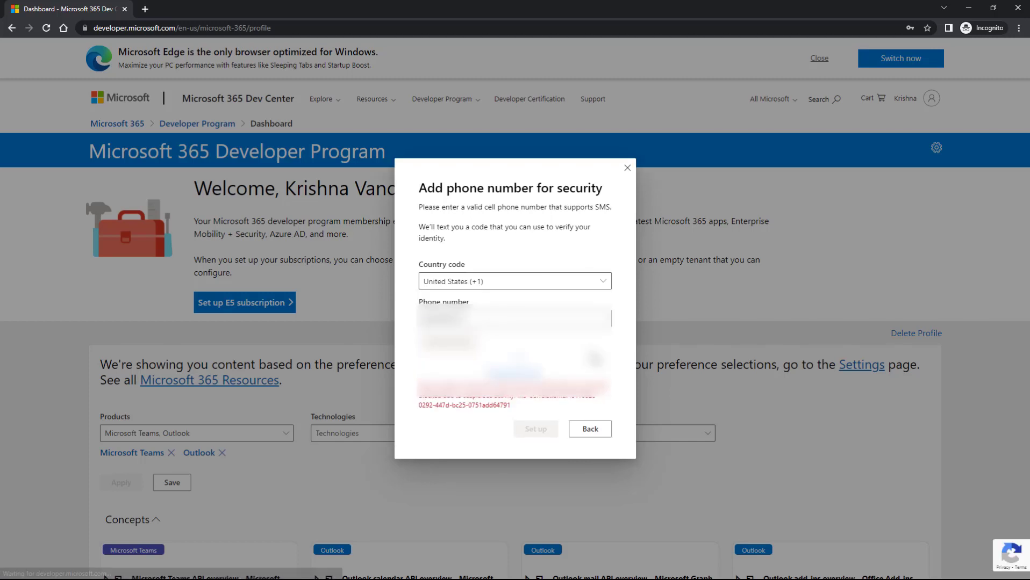
Enter the received verification code and set up the Microsoft 365 E5 instant sandbox.
click(495, 404)
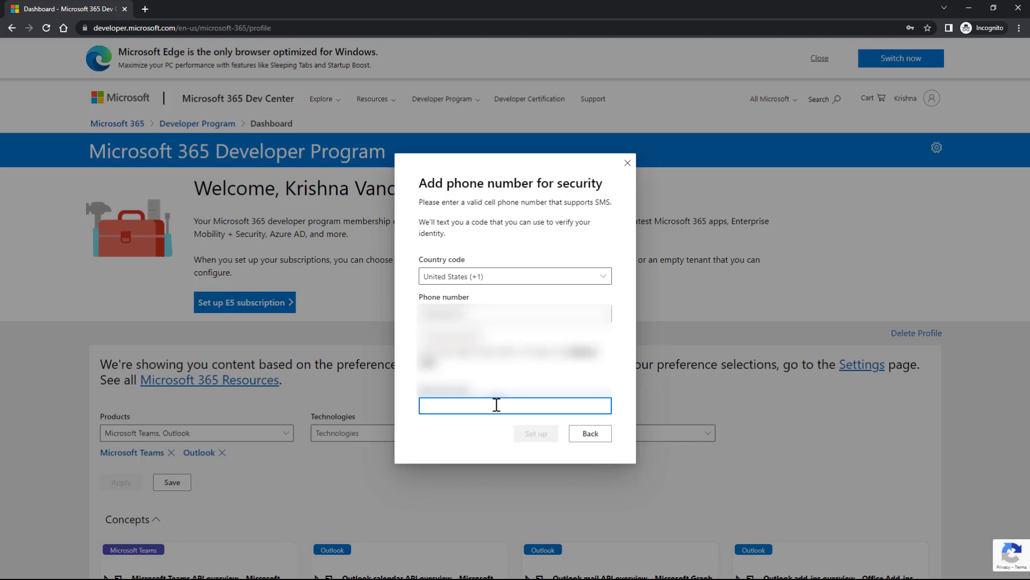
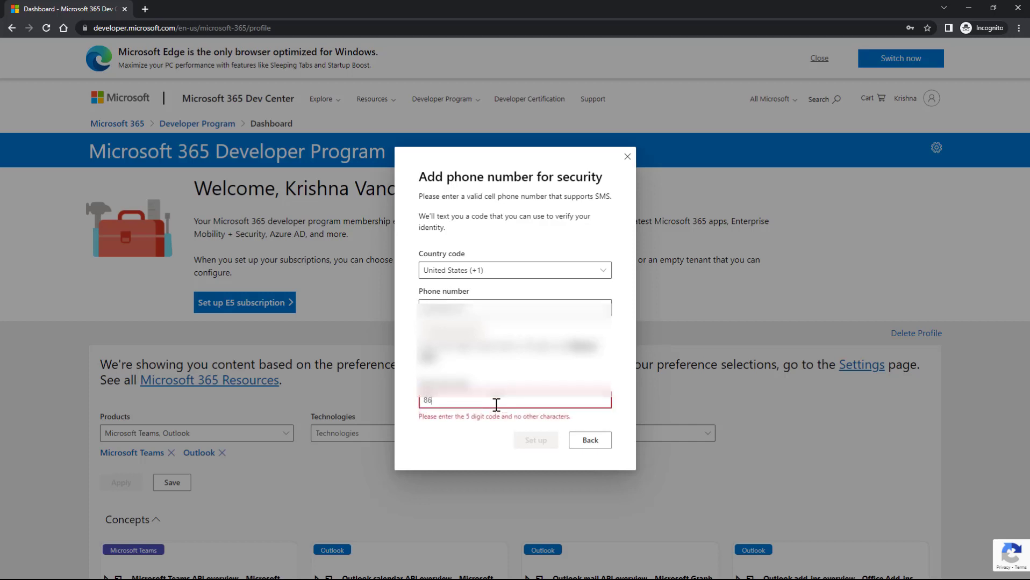
click(535, 440)
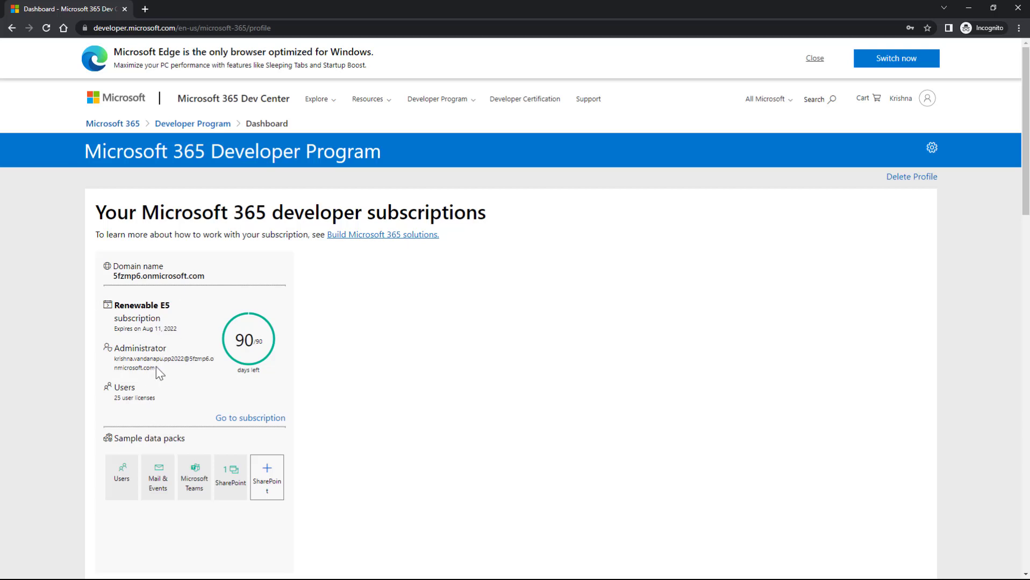
Enlarge the dashboard to 200% to examine the administrator account on the new E5 subscription card.
drag(156, 368, 136, 362)
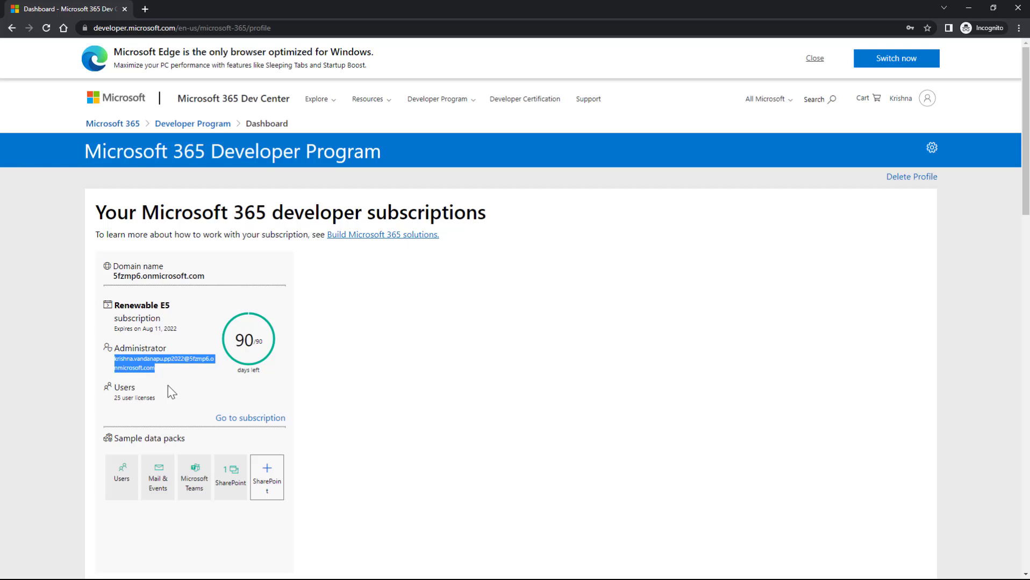
click(167, 376)
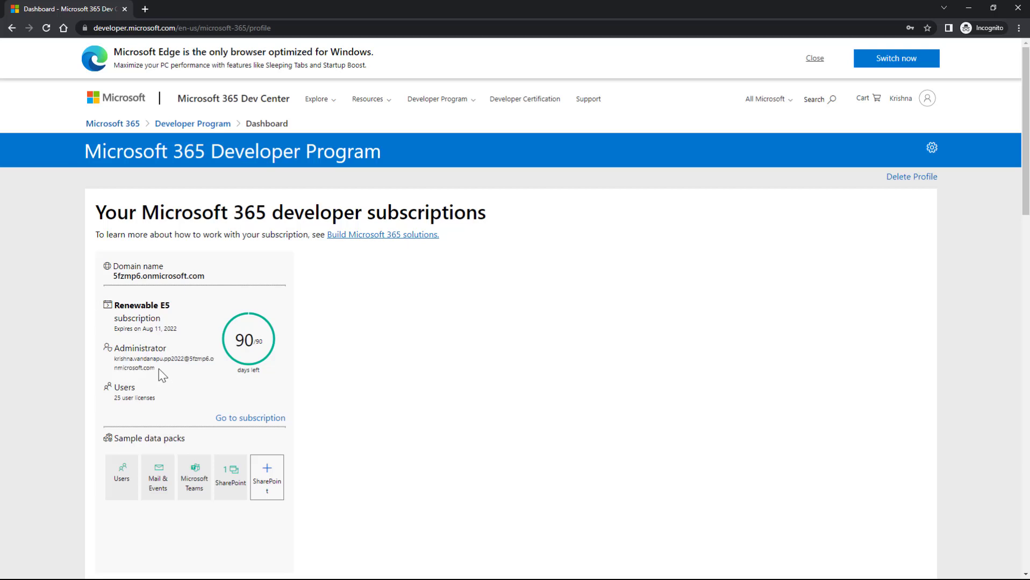
drag(158, 368, 113, 363)
click(181, 368)
key(ctrl+plus)
key(ctrl+plus)
key(ctrl+plus)
key(ctrl+plus)
key(ctrl+plus)
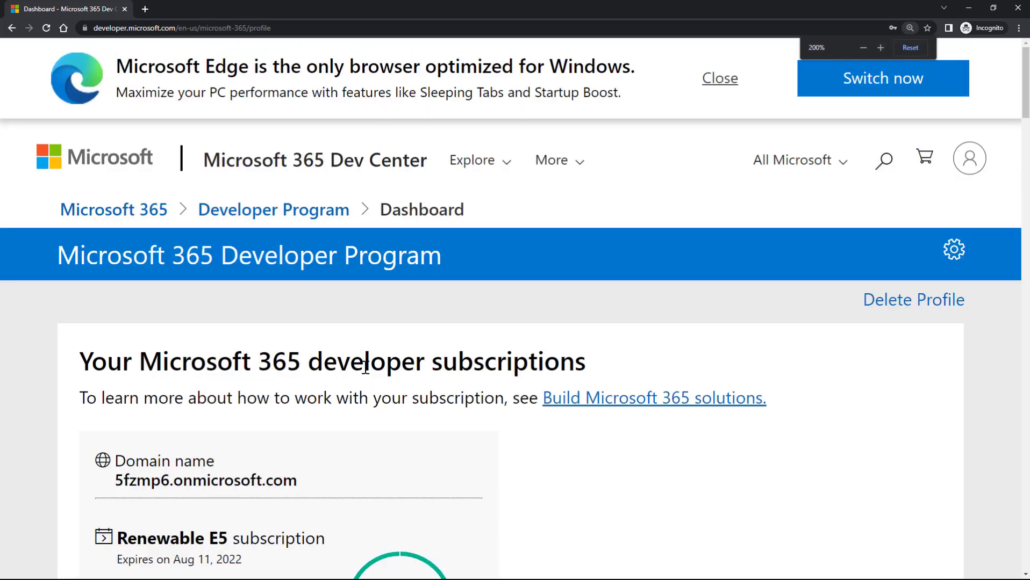
scroll(365, 368, down, 3)
scroll(365, 367, down, 2)
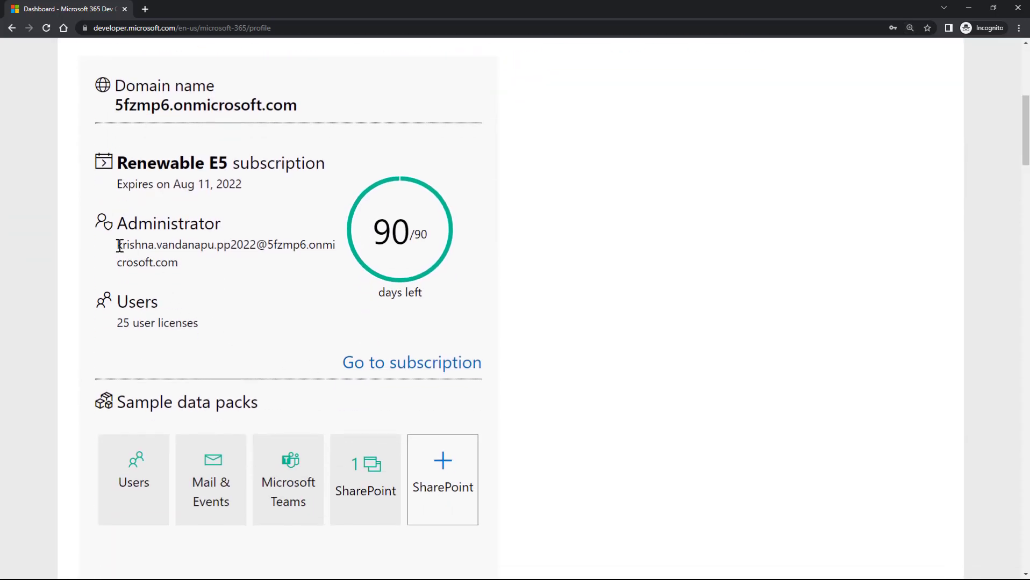
Examine the parts of the administrator's address: the username, the tenant domain and the onmicrosoft.com suffix.
drag(115, 246, 173, 267)
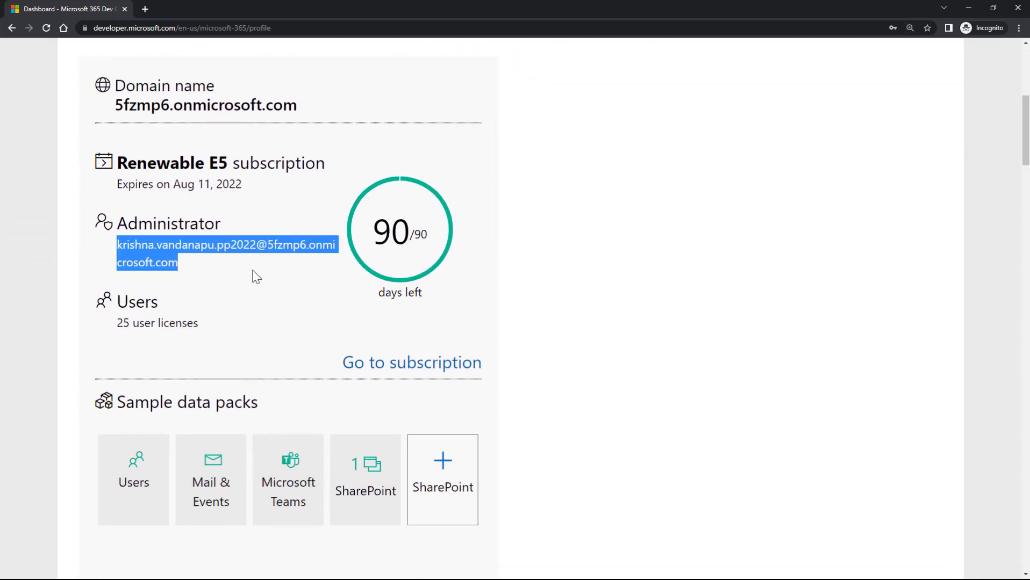
click(265, 246)
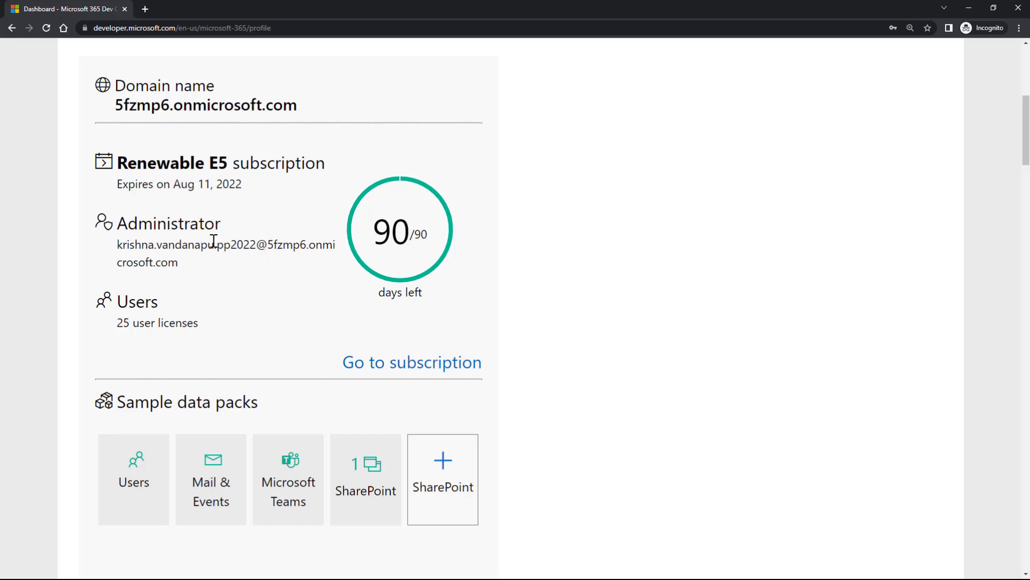
drag(268, 245, 306, 246)
click(189, 264)
double_click(277, 247)
drag(309, 245, 198, 272)
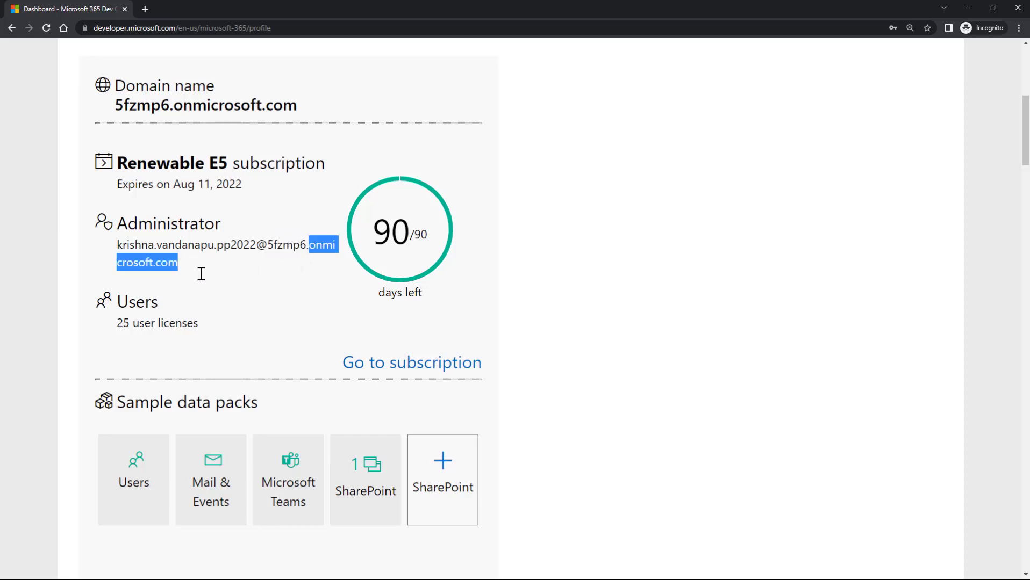
click(224, 263)
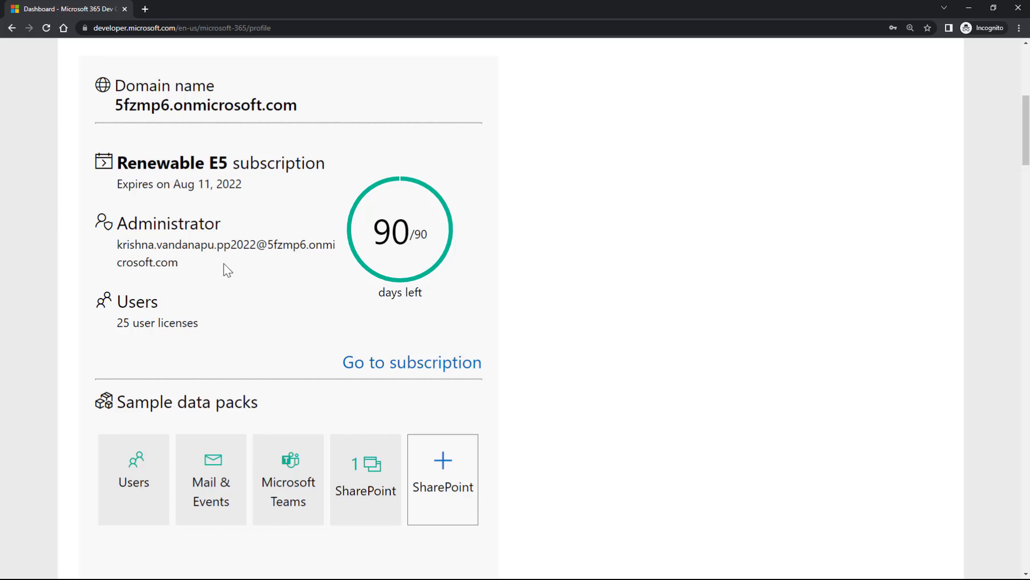
Copy the administrator's full sign-in address from the subscription card and clear the selection.
triple_click(164, 248)
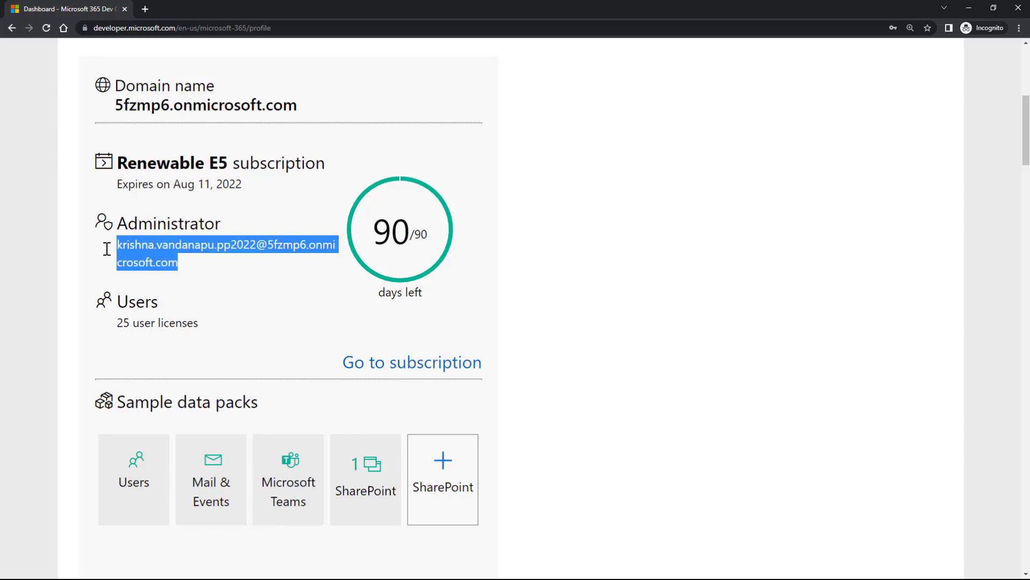
right_click(131, 246)
click(130, 257)
key(alt+Tab)
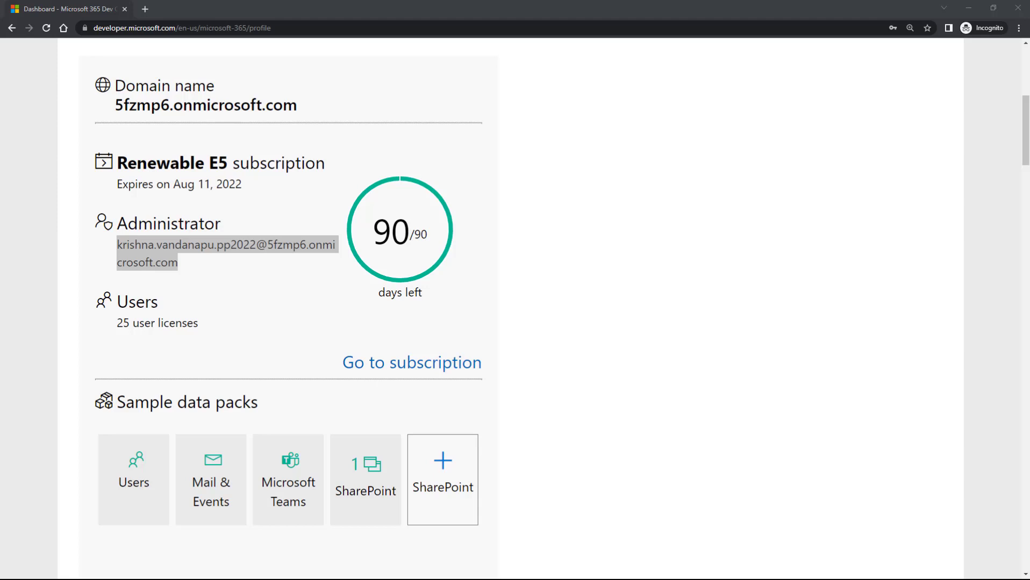
click(273, 275)
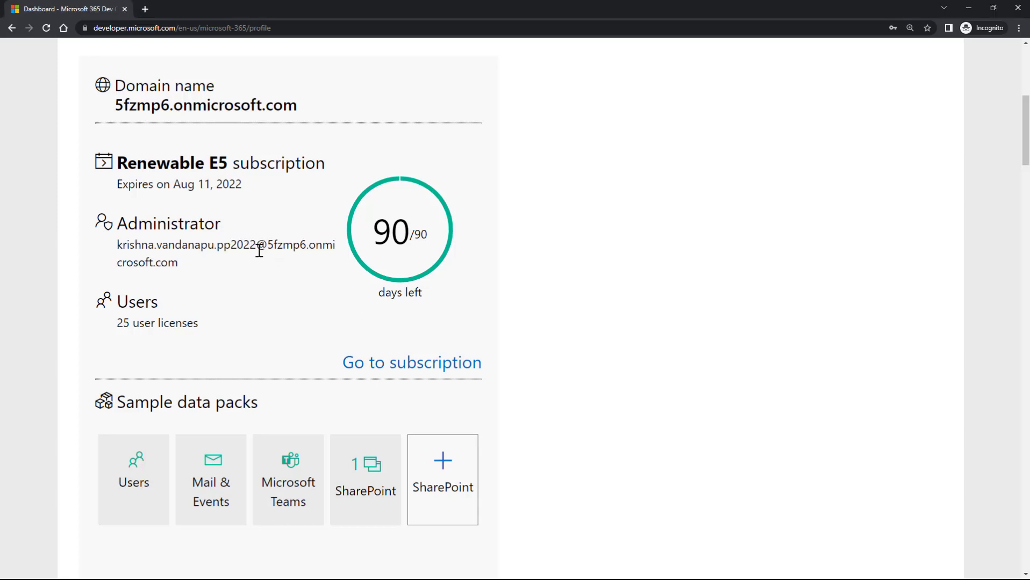
Reduce the dashboard zoom to 150% and go to the new E5 subscription.
double_click(283, 245)
click(273, 273)
key(ctrl+minus)
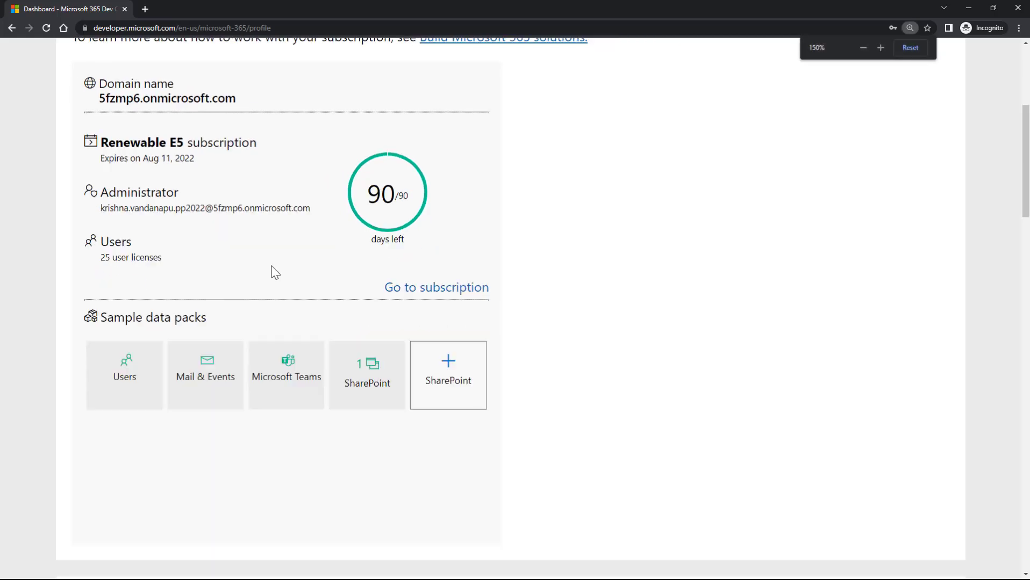
click(411, 290)
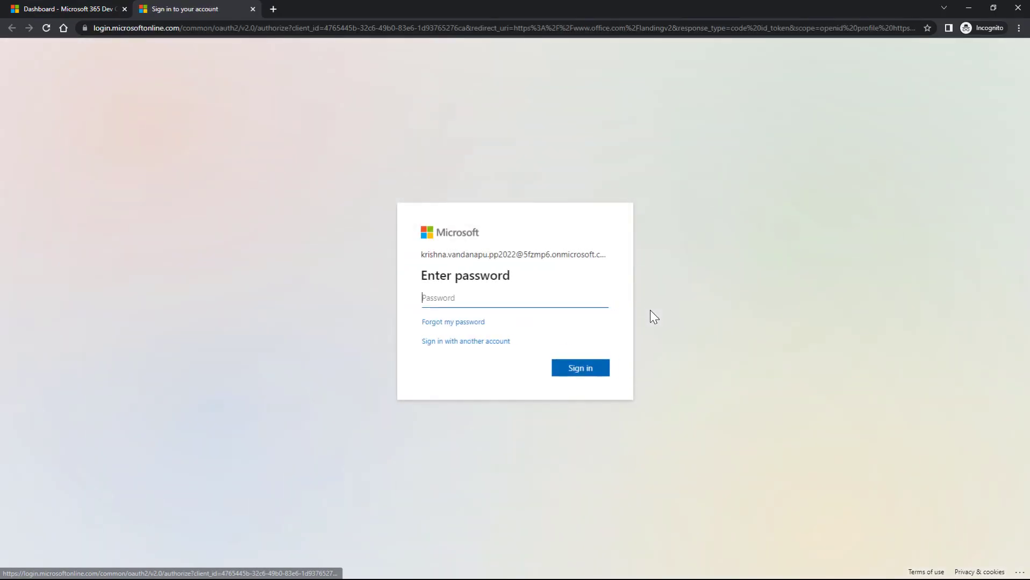
Enter the administrator account password and sign in to the subscription.
click(531, 301)
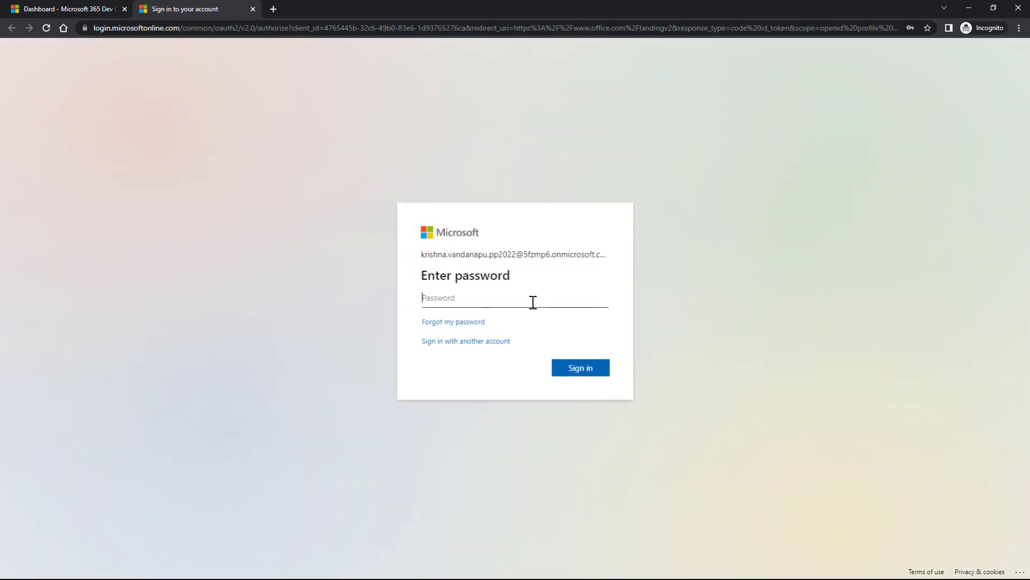
text(••••••••••••••••)
key(Return)
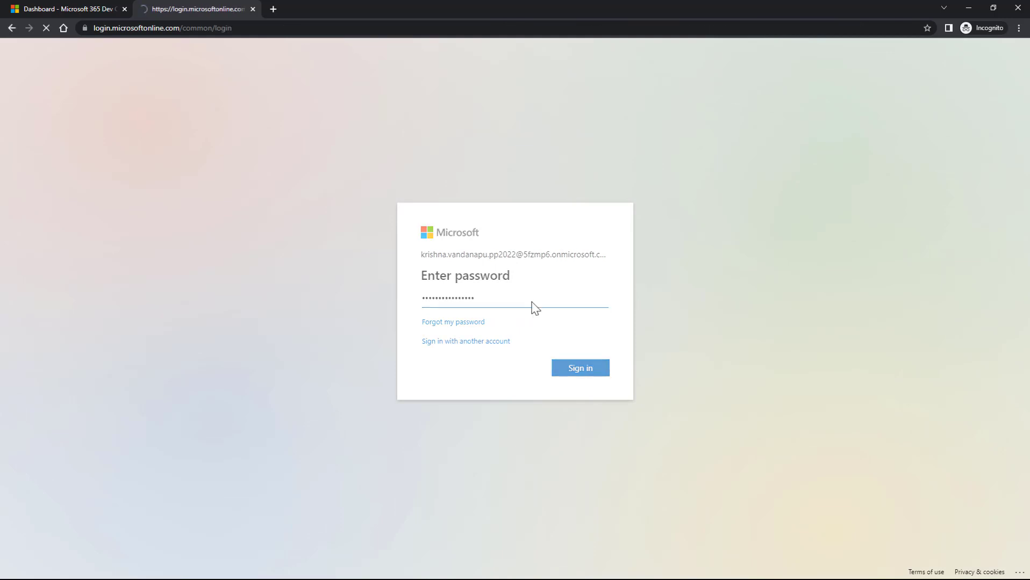
Register the Microsoft Authenticator app as the first security method, showing the manual setup details and copying the activation URL.
click(596, 397)
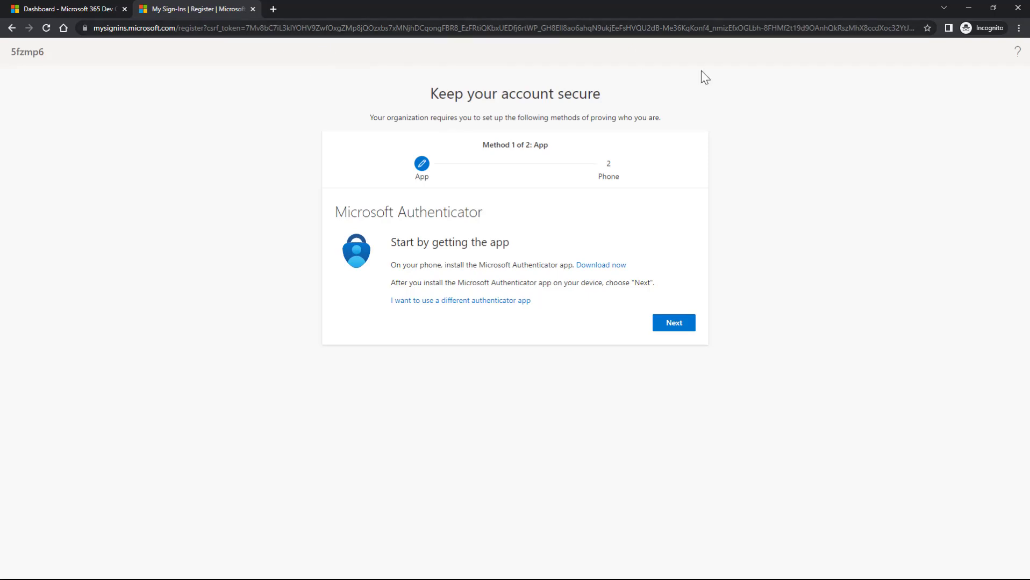
click(673, 326)
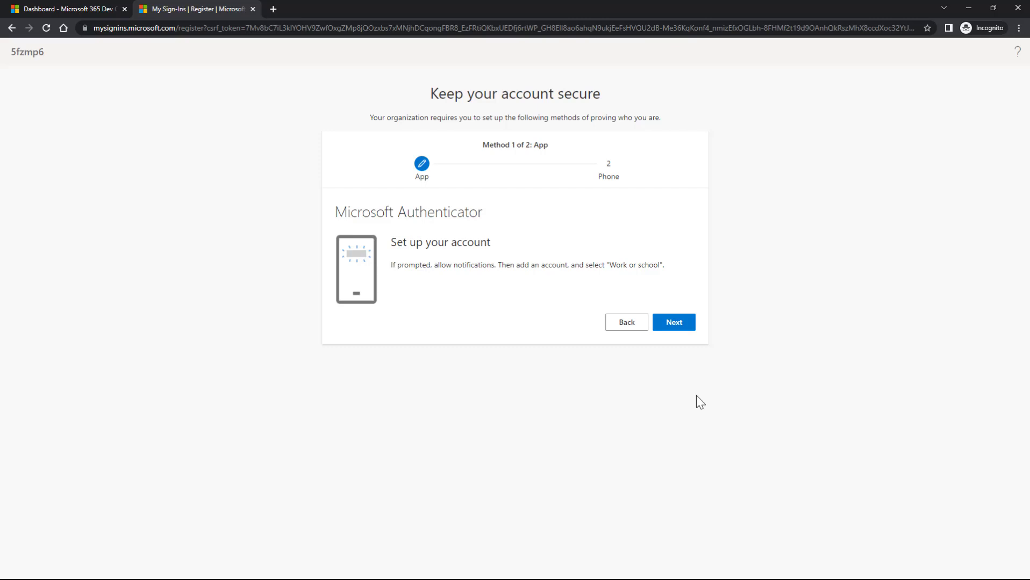
click(674, 325)
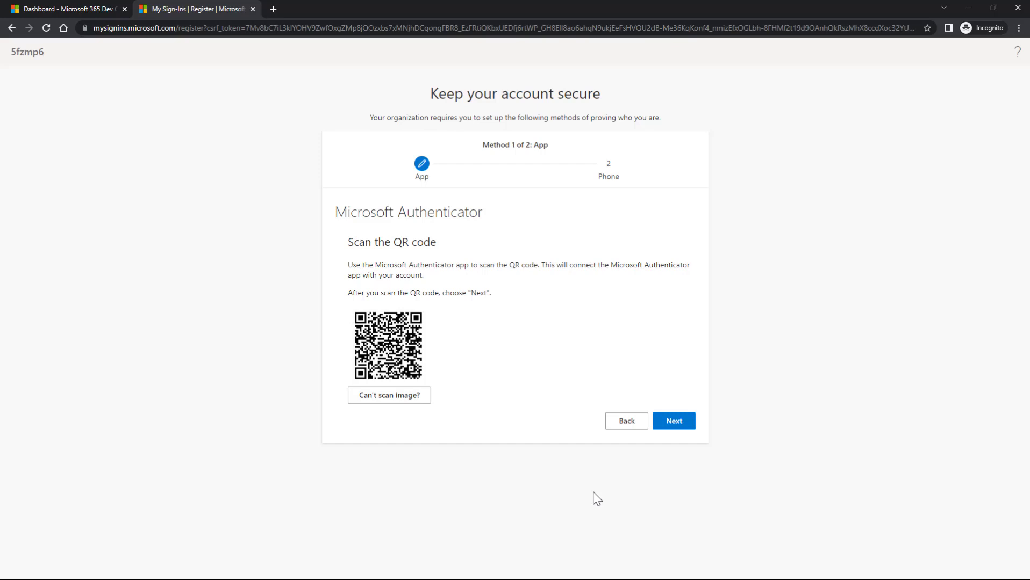
click(388, 397)
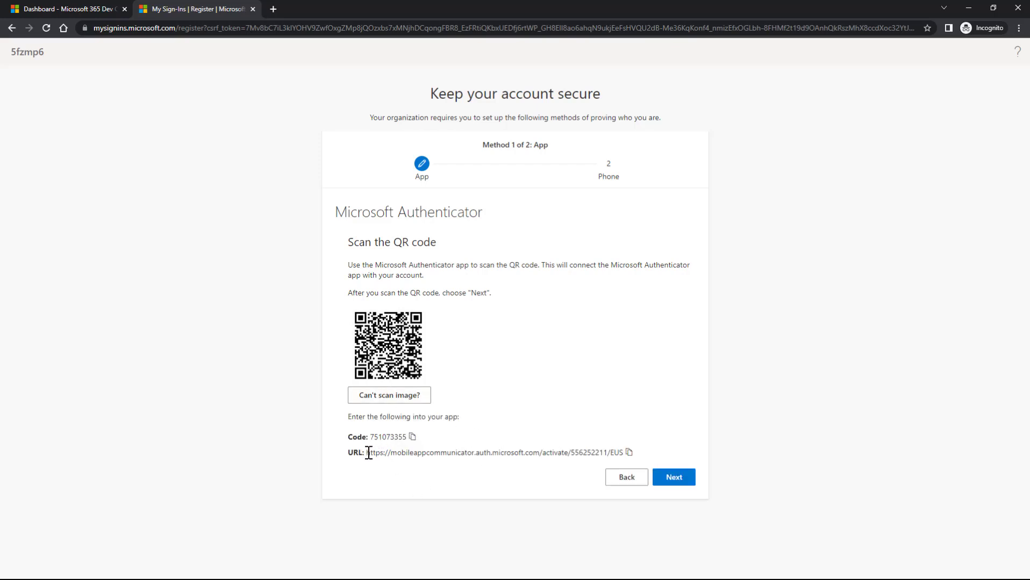
click(628, 454)
click(667, 475)
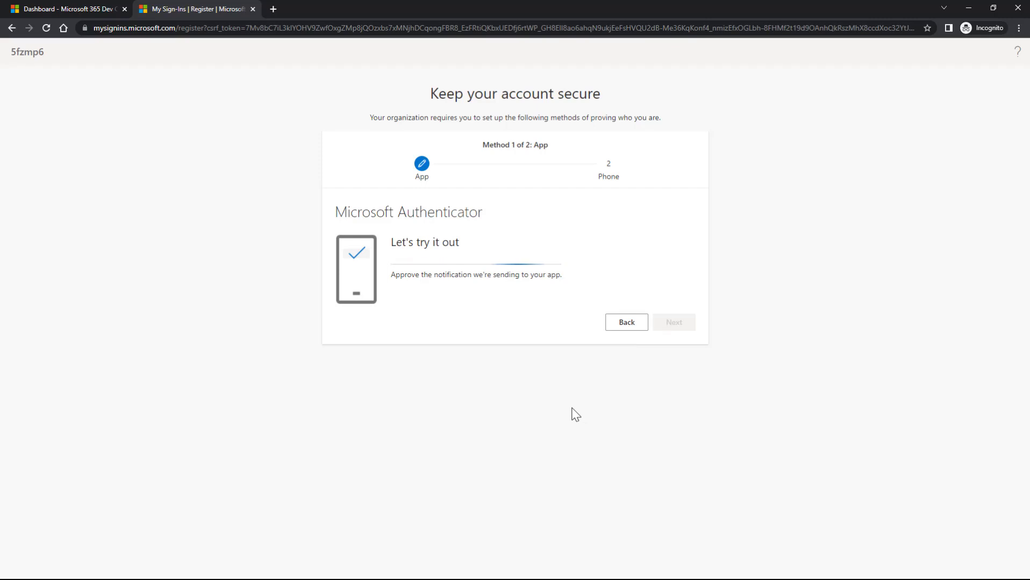
click(664, 327)
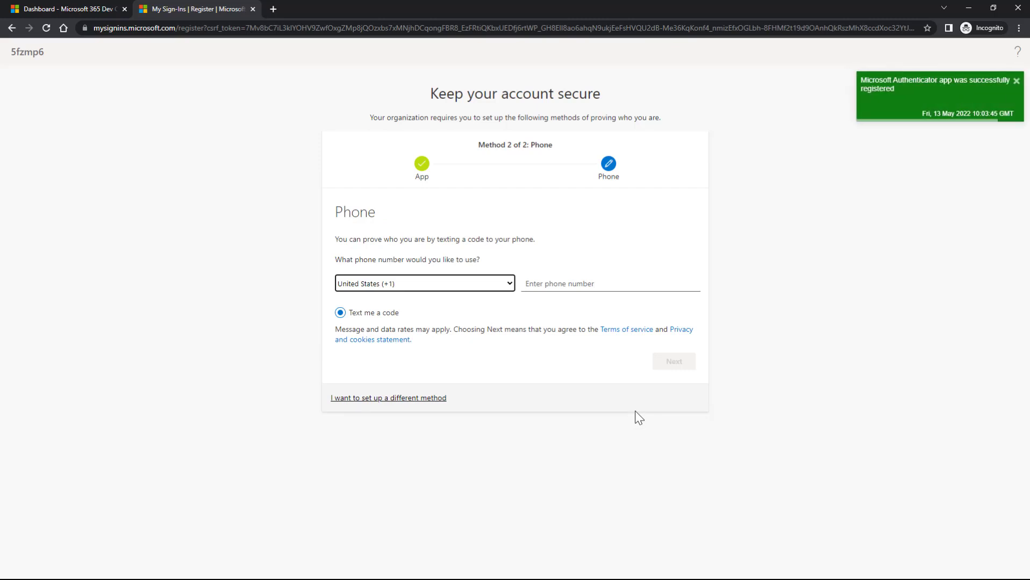
Register a United States (+1) phone number by entering the texted verification code, and choose to stay signed in.
click(596, 285)
click(601, 313)
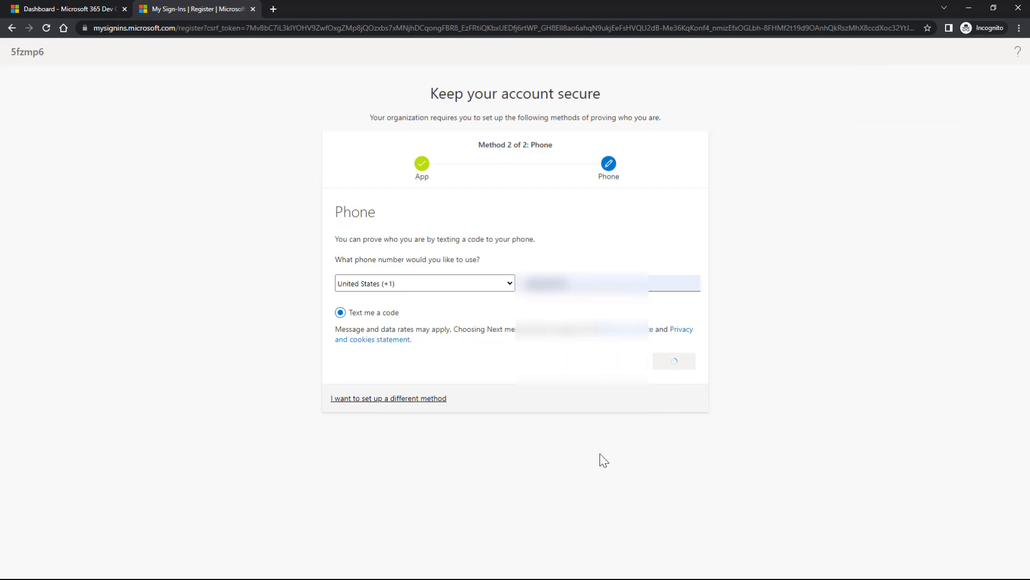
click(446, 255)
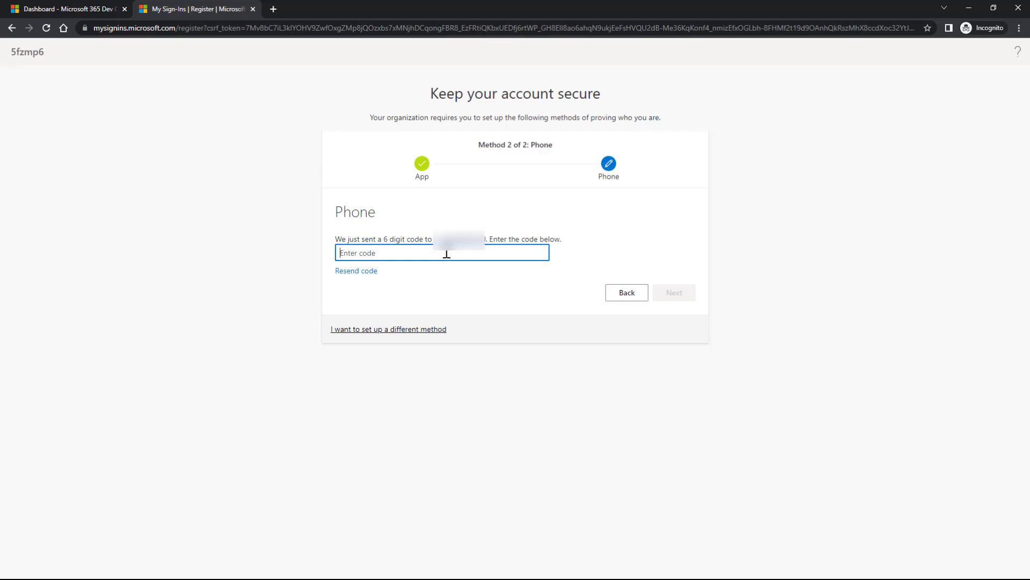
click(672, 295)
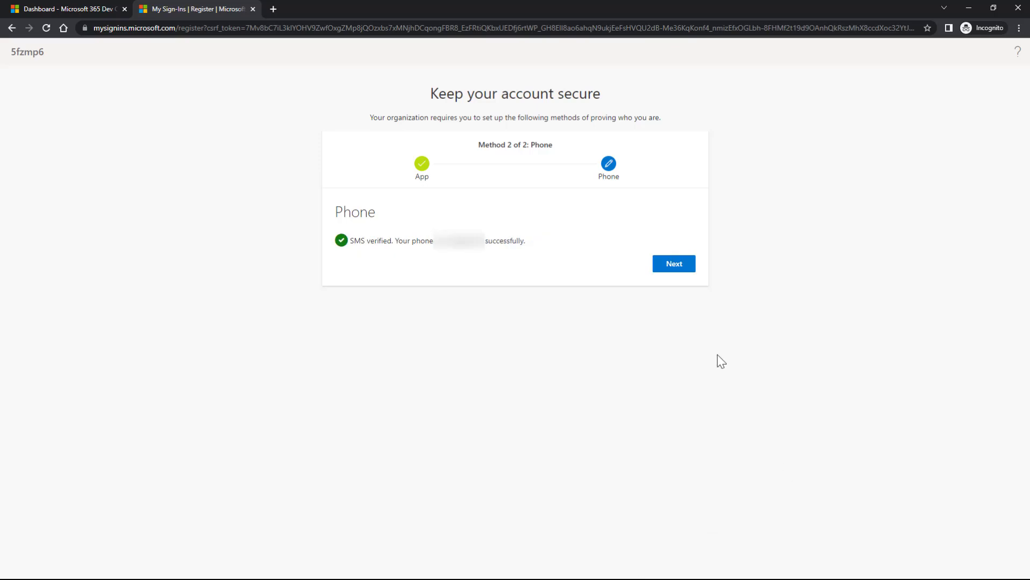
click(676, 266)
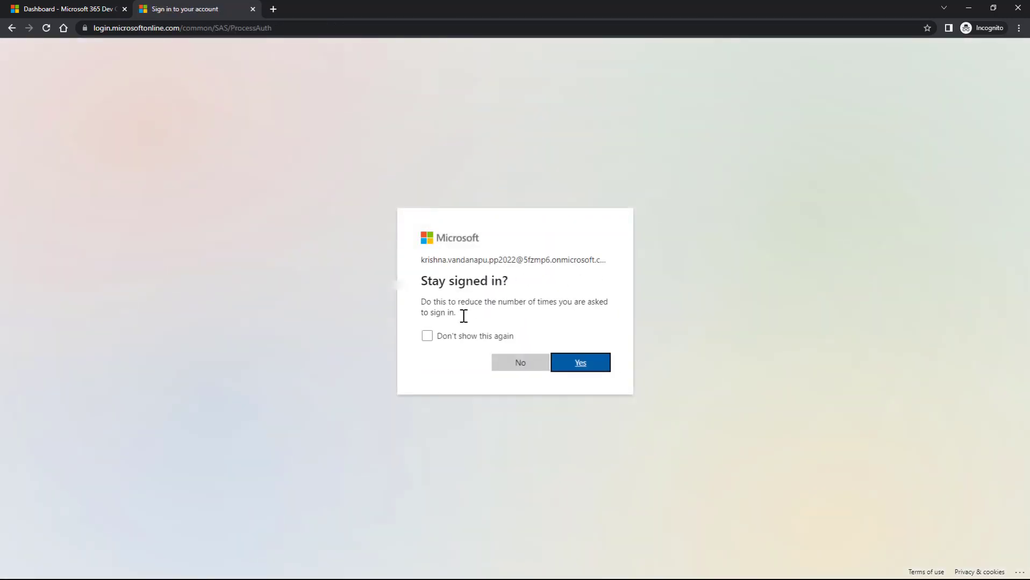
click(580, 364)
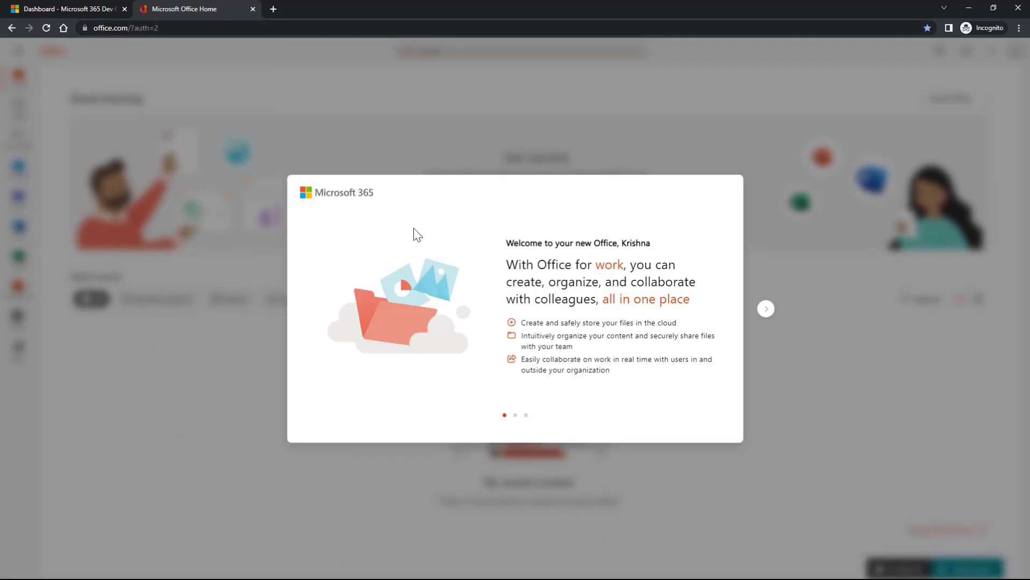
Go through the Microsoft 365 welcome slides and the Office home page tour, closing the tour at the upload tip.
click(766, 310)
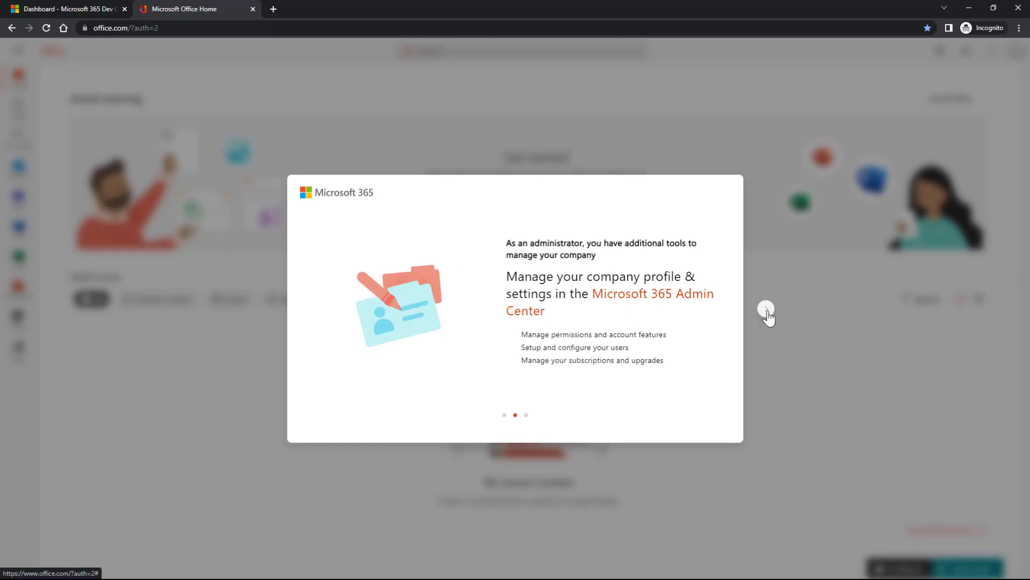
click(766, 313)
click(766, 310)
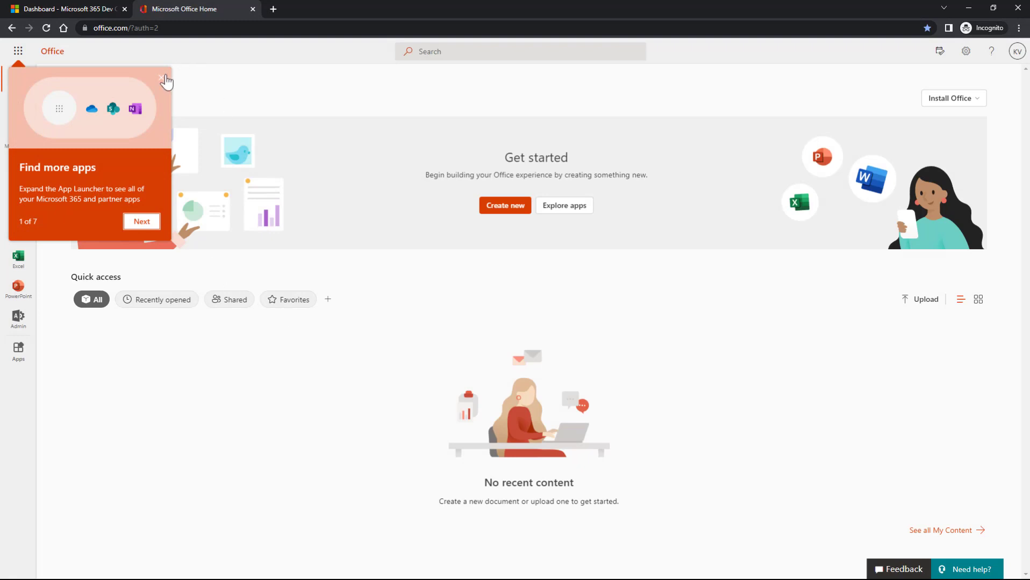
click(142, 222)
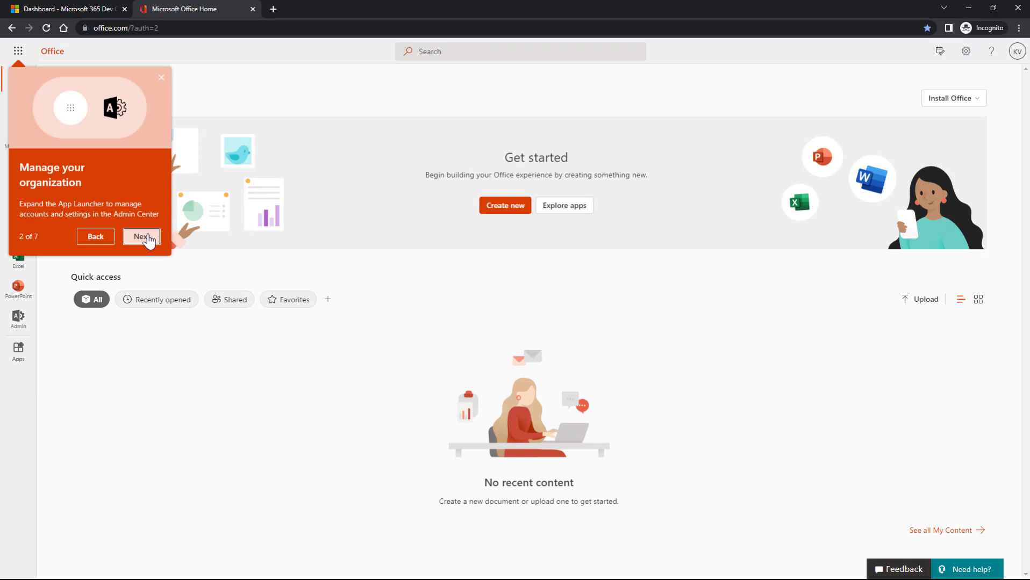
click(148, 241)
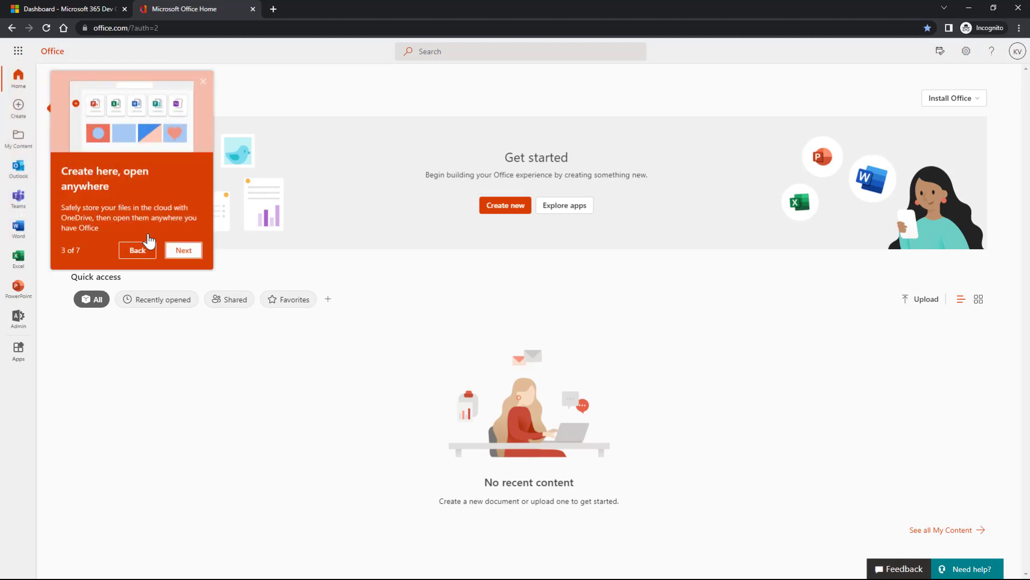
click(192, 260)
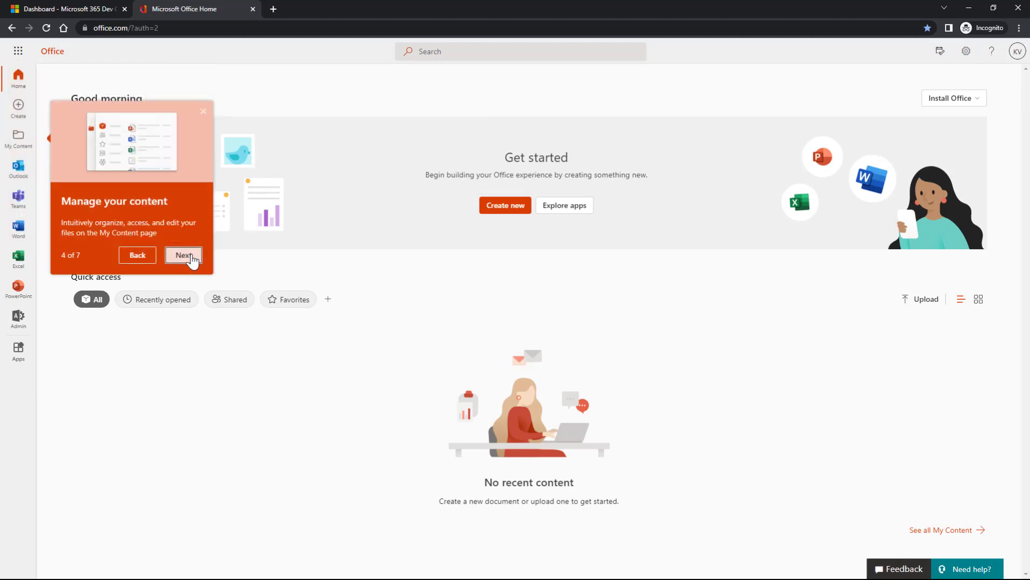
click(191, 258)
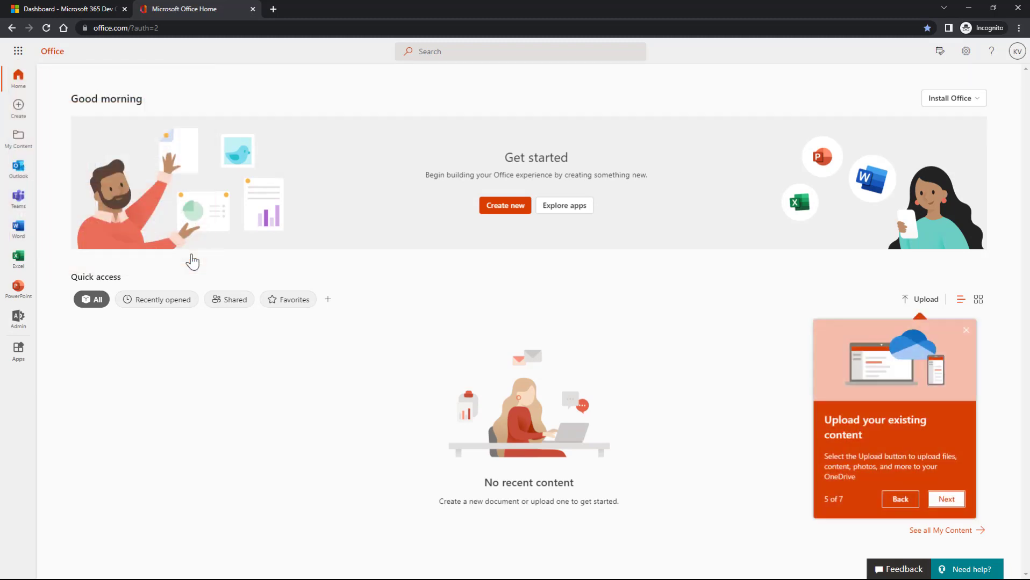
click(966, 330)
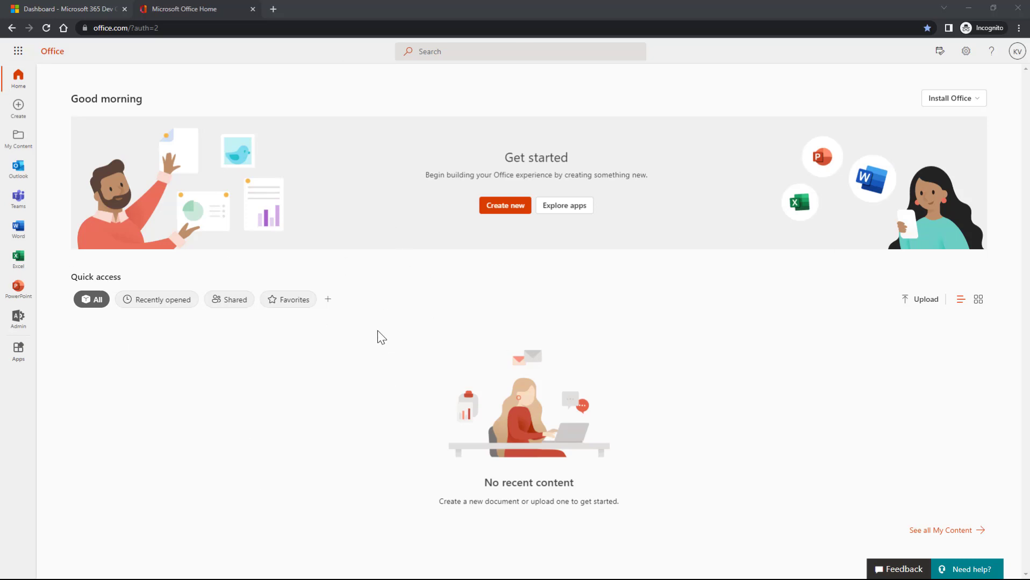
Examine the additional apps on the new tenant's Office home page and compare them with those of the other signed-in Office account.
click(16, 358)
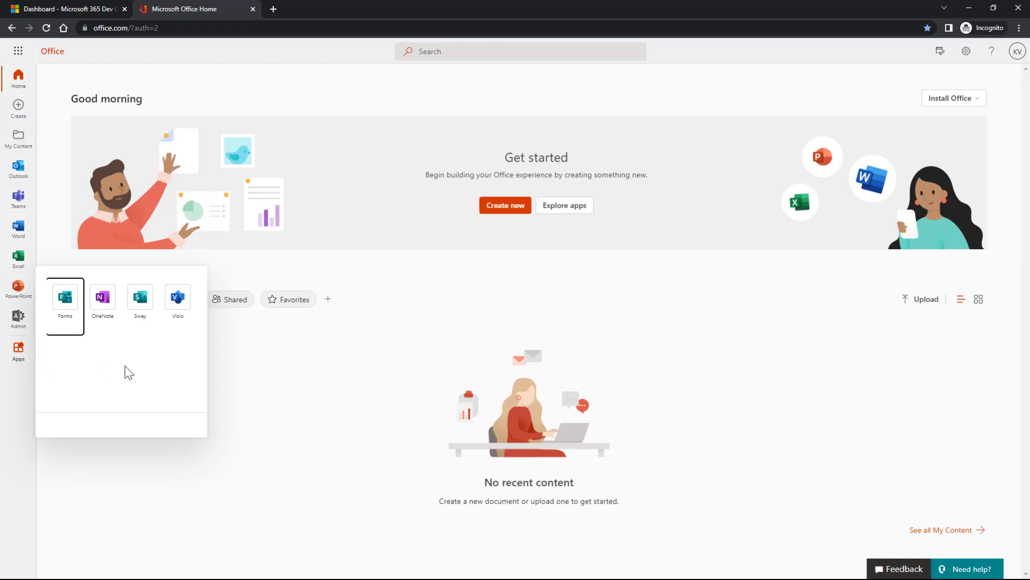
click(325, 389)
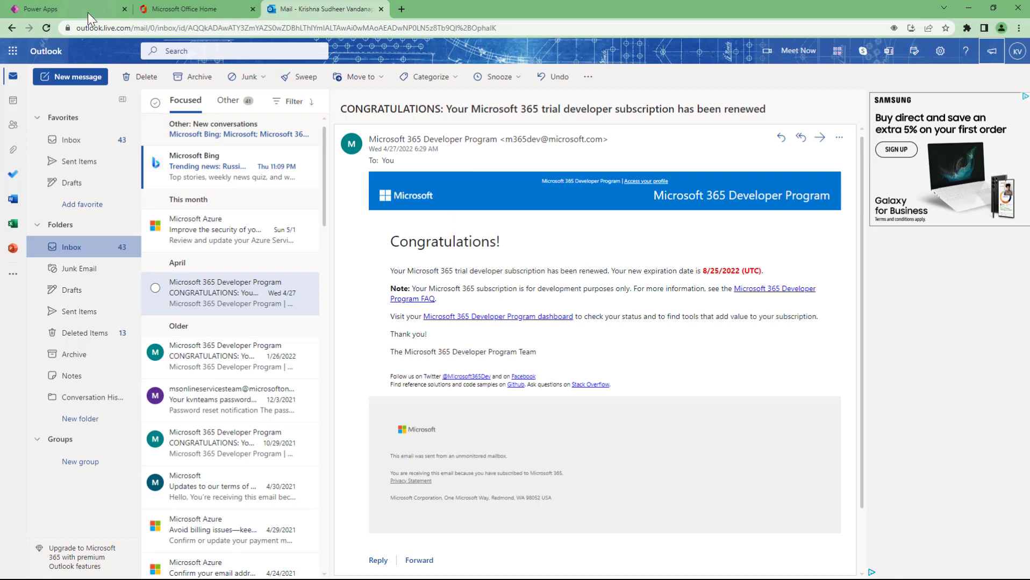
click(88, 12)
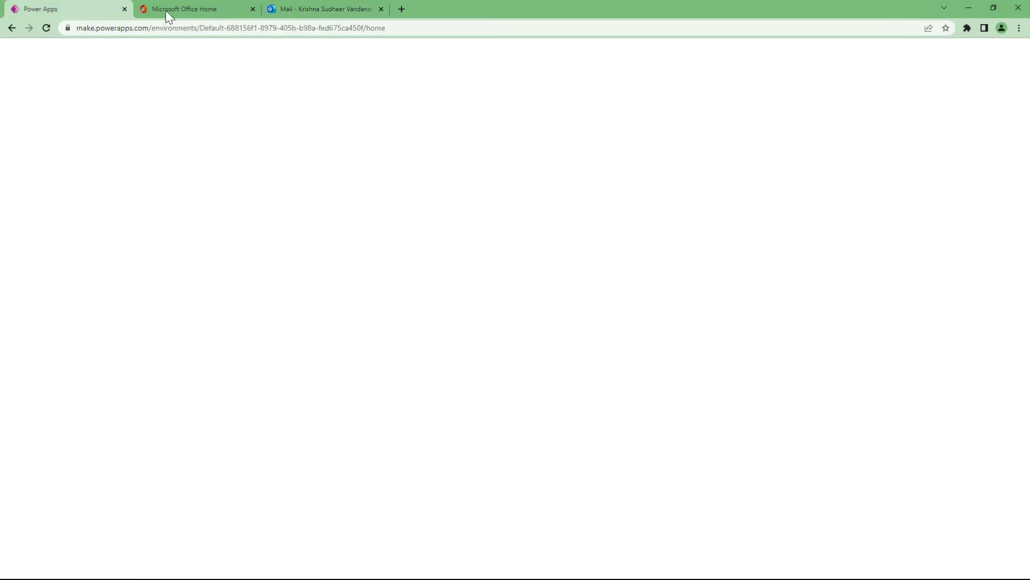
click(165, 10)
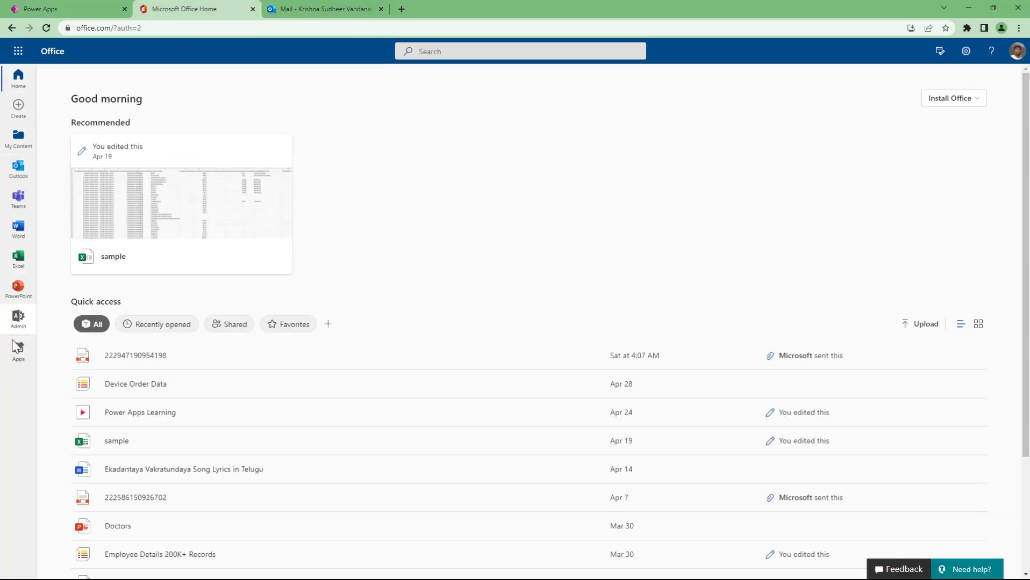
click(17, 349)
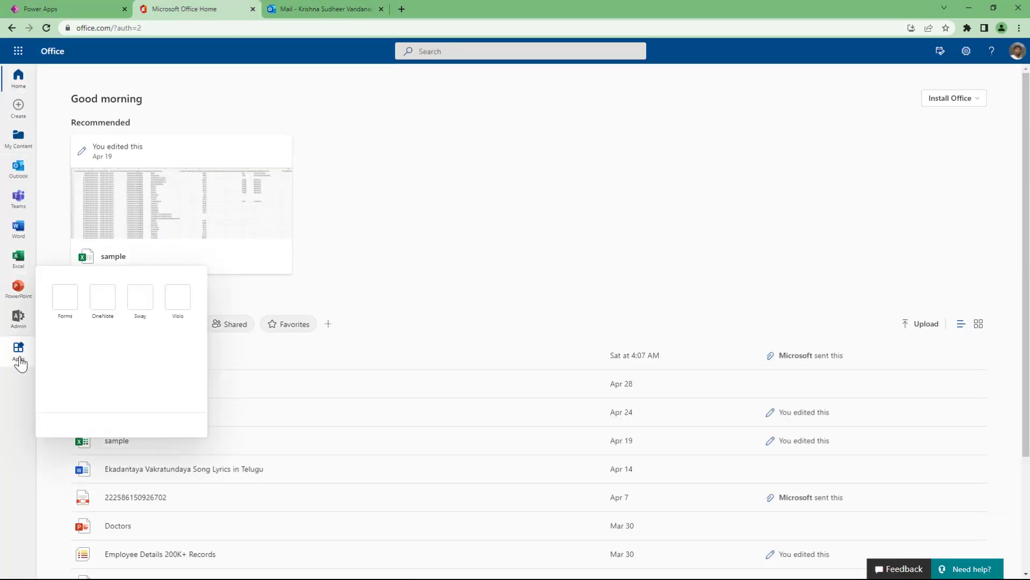
click(20, 449)
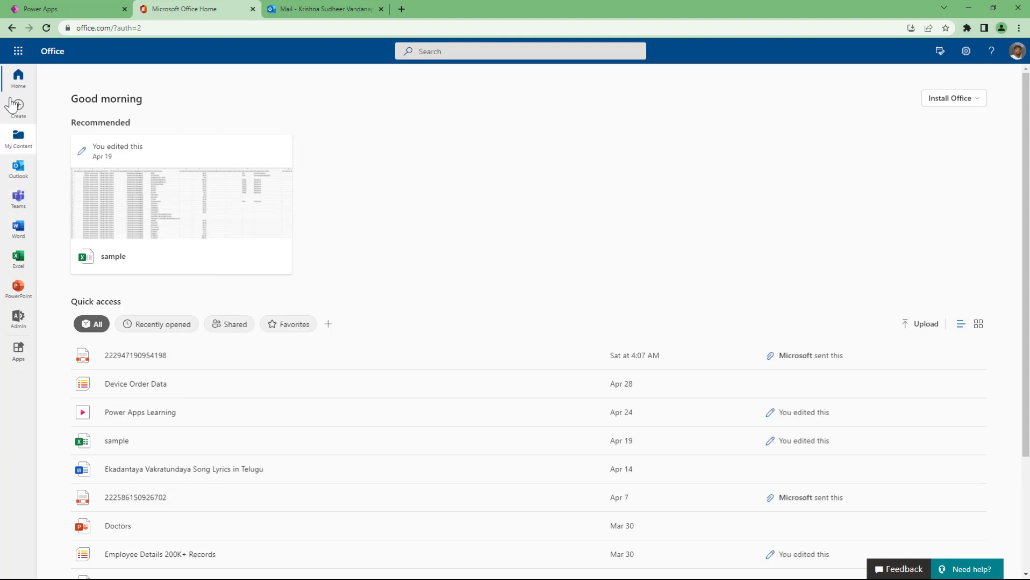
click(18, 349)
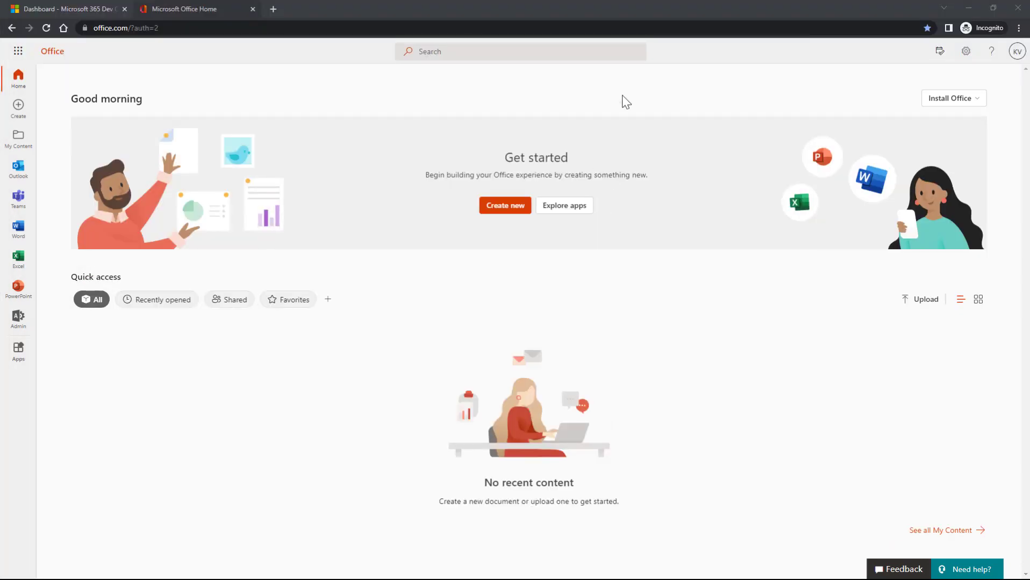
Open the Power Apps maker portal at make.powerapps.com/home in a new browser tab.
click(272, 9)
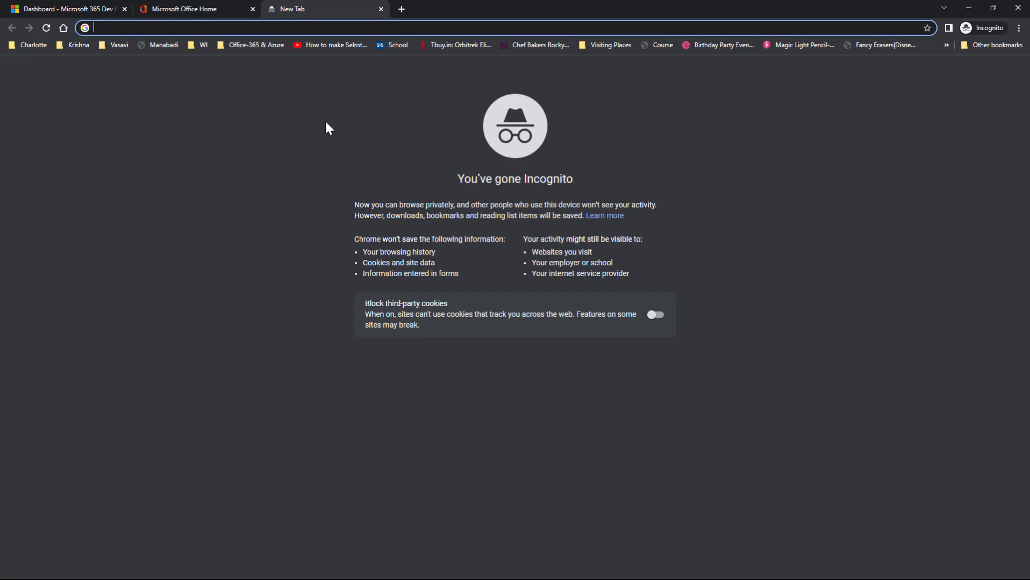
text(make)
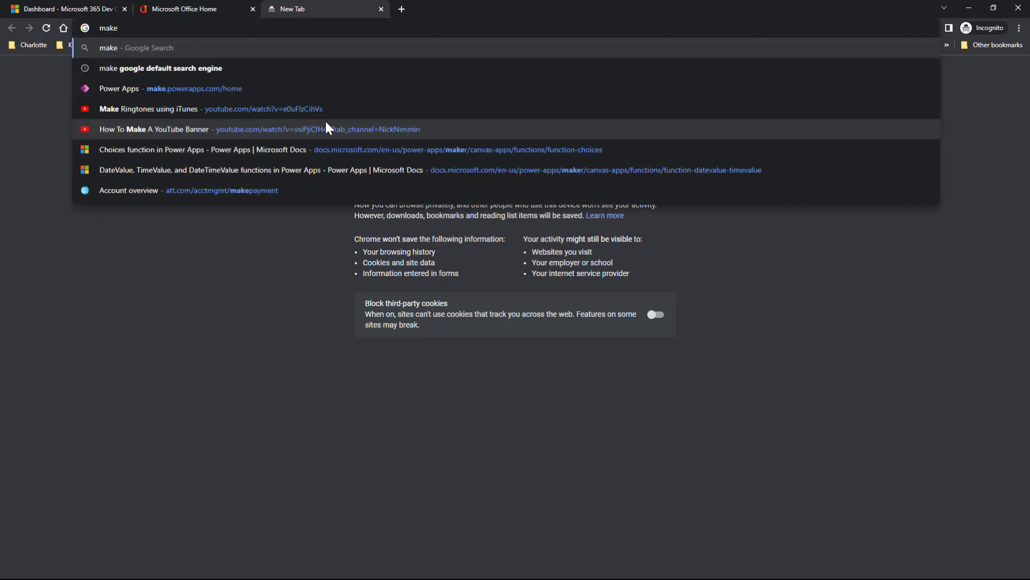
click(223, 90)
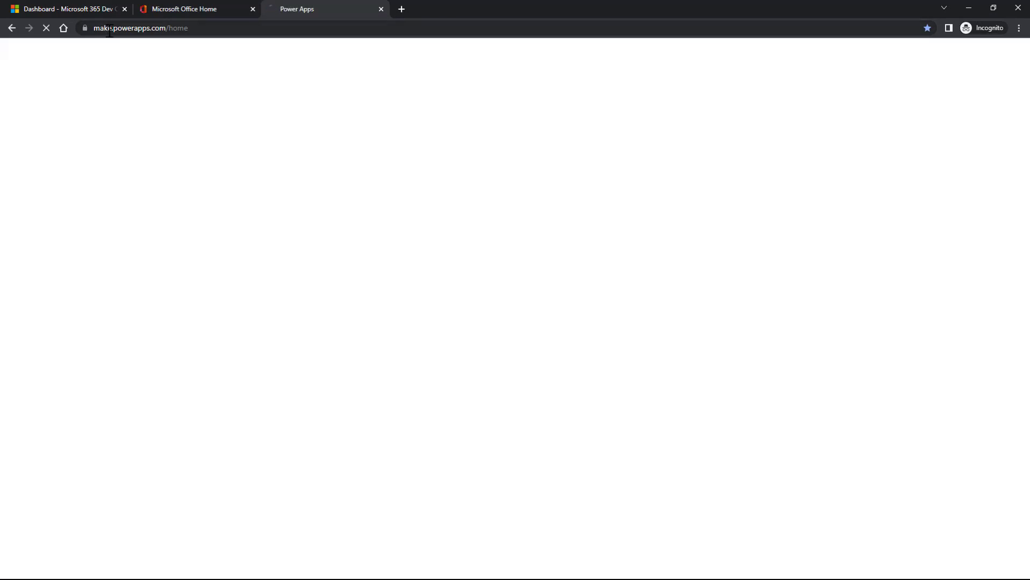
click(188, 30)
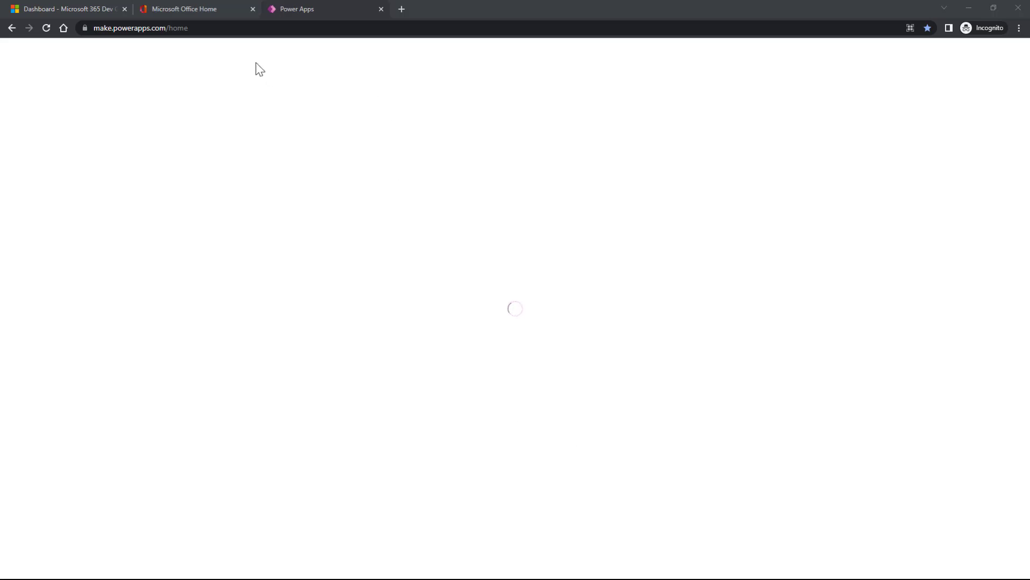
Locate Power Apps in the full app list of the Office home page and view its options, then close the list.
click(209, 14)
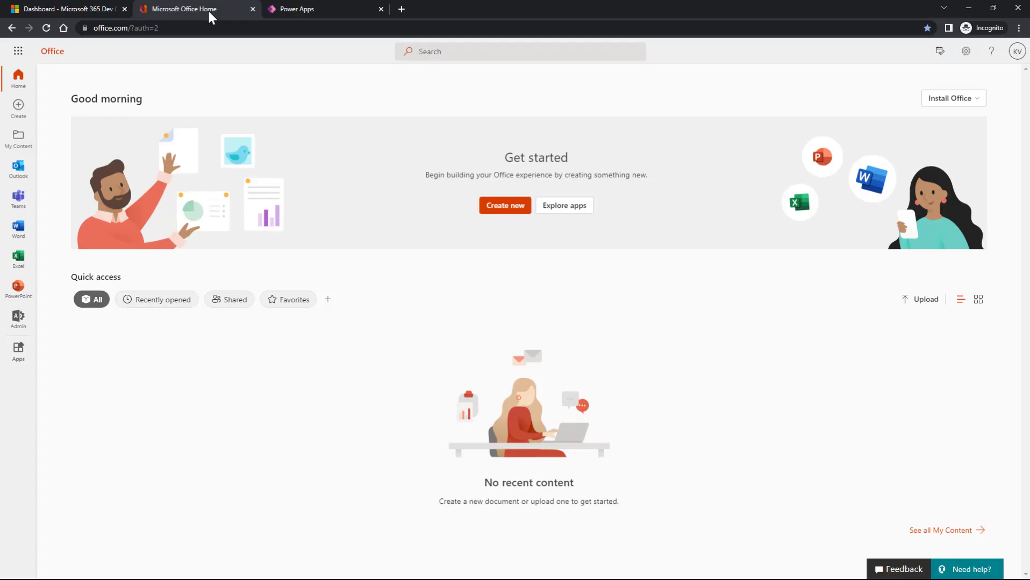
click(16, 53)
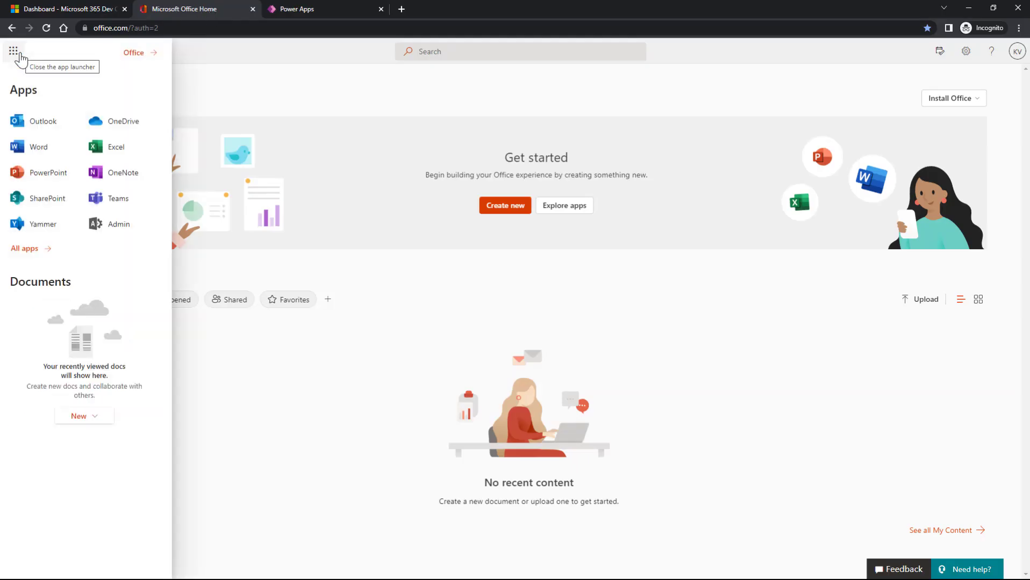
click(24, 249)
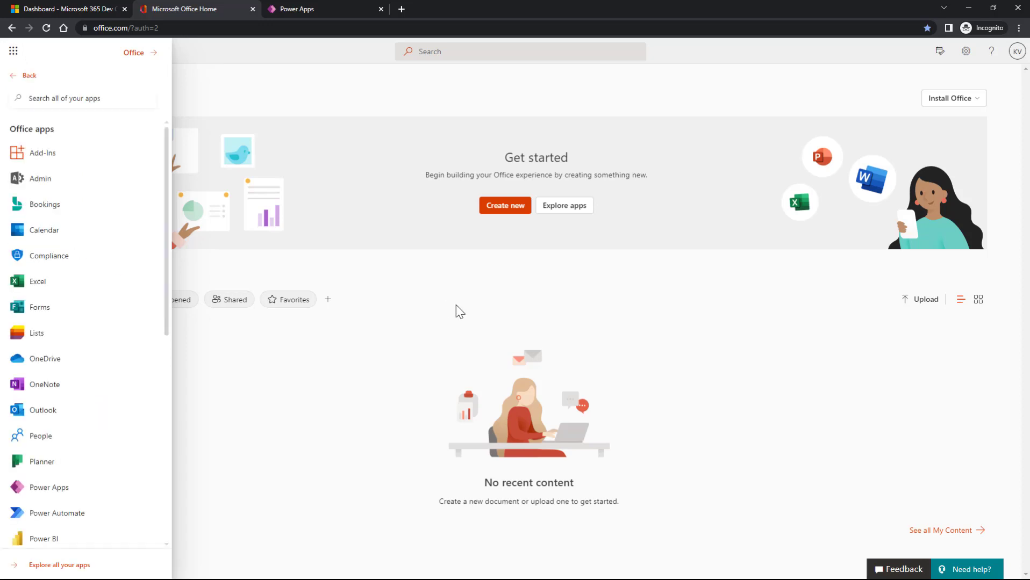
scroll(76, 335, down, 5)
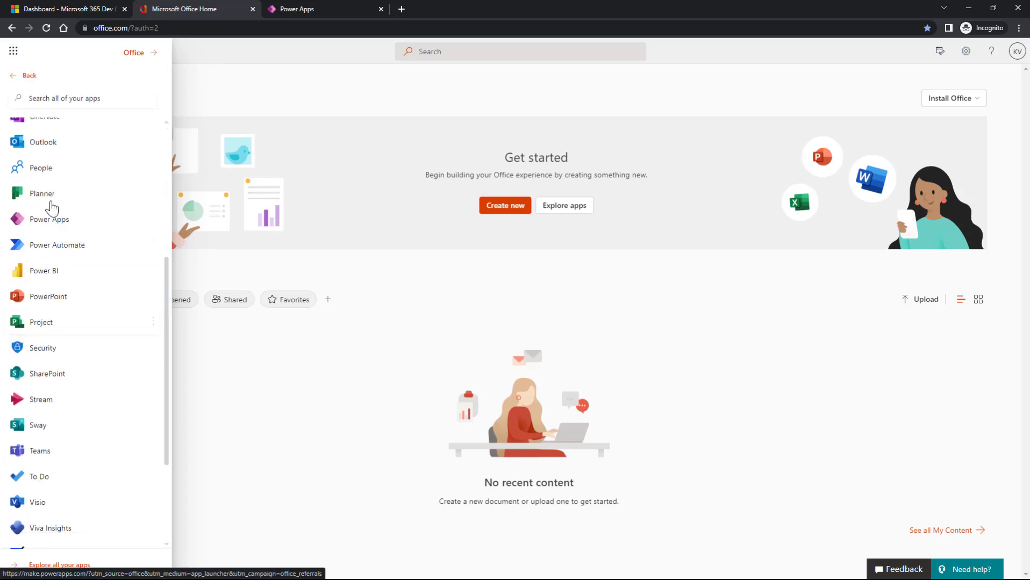
right_click(38, 228)
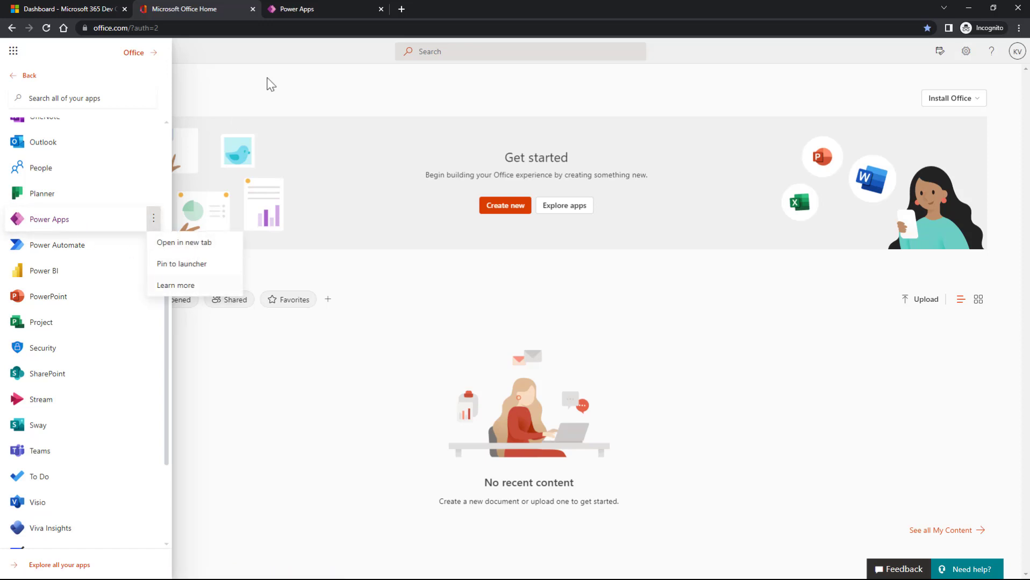
click(16, 74)
click(258, 67)
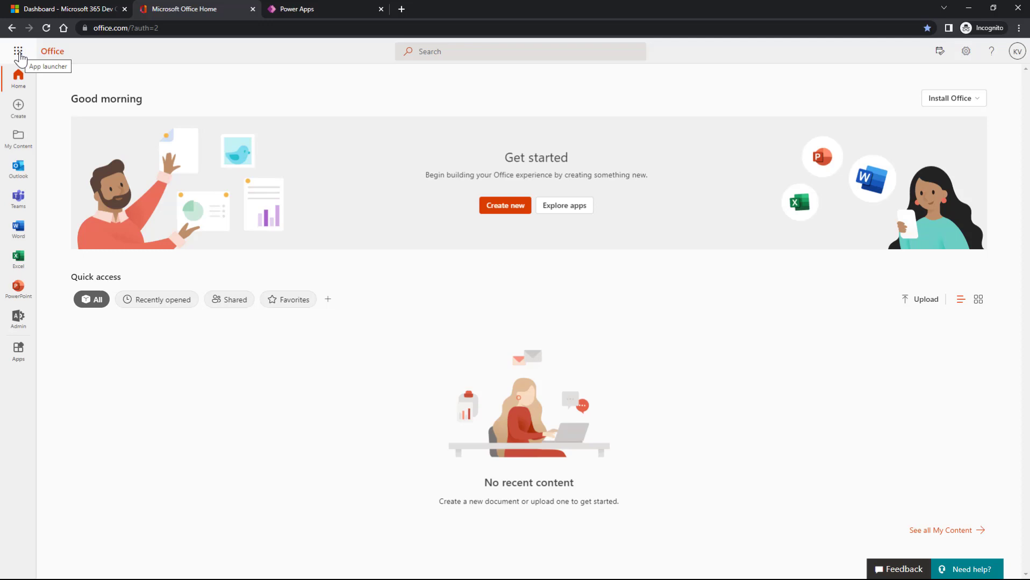
Examine the full Office app list, including Power Apps, Power Automate, Power BI and the Microsoft Developer sample packs.
click(19, 52)
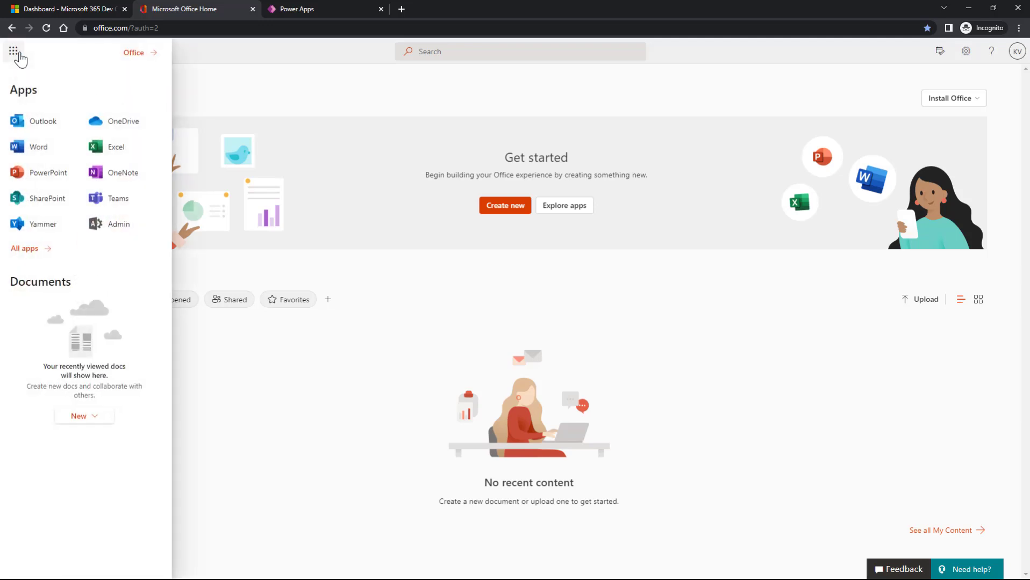
click(25, 251)
scroll(59, 159, down, 3)
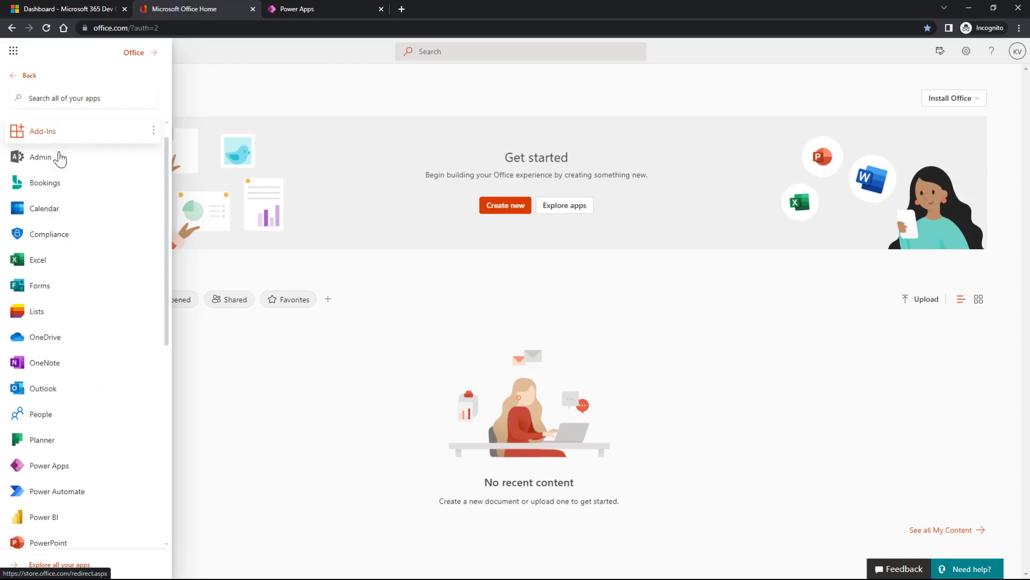
scroll(59, 159, down, 5)
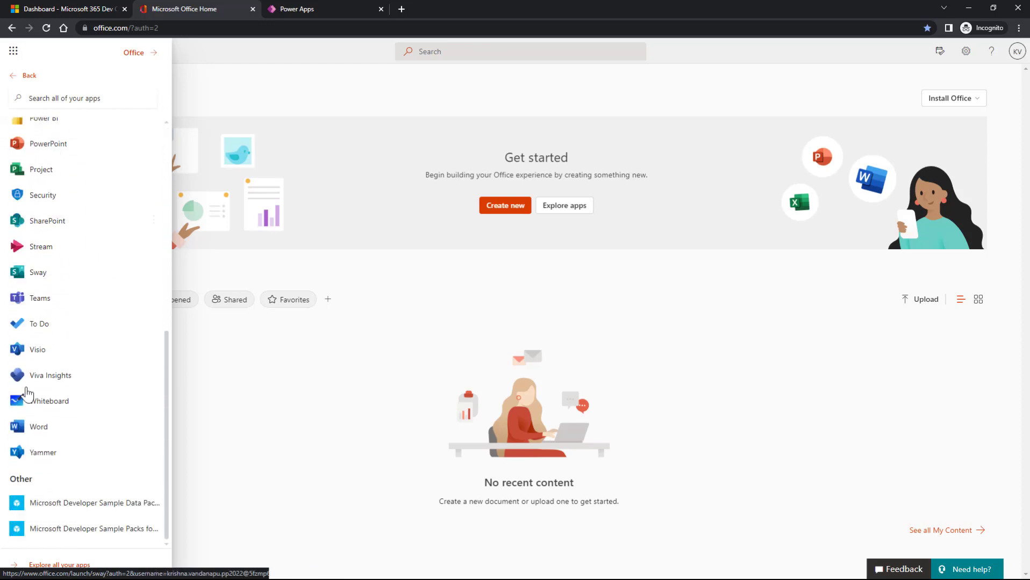
scroll(71, 343, up, 3)
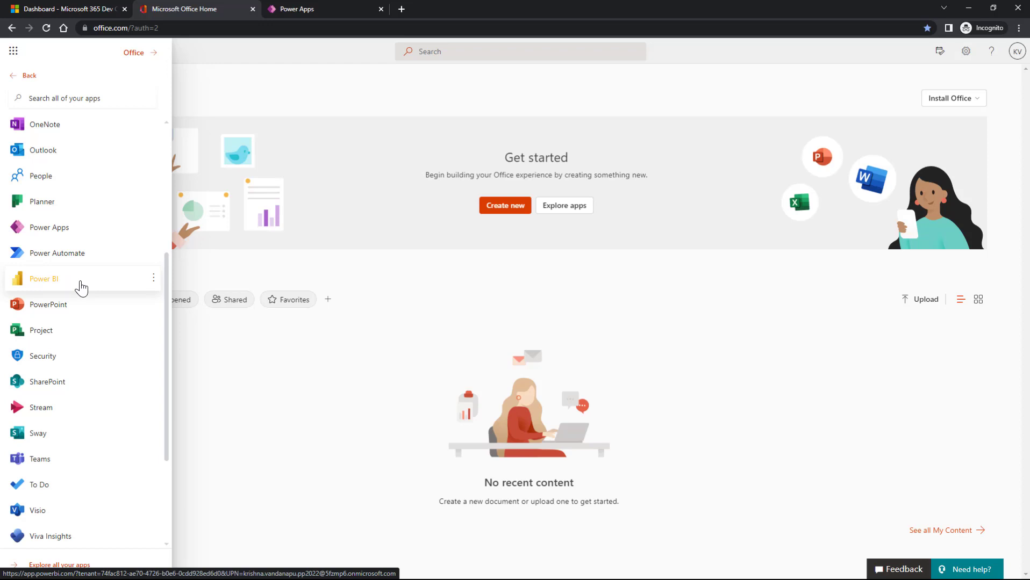
scroll(80, 289, down, 3)
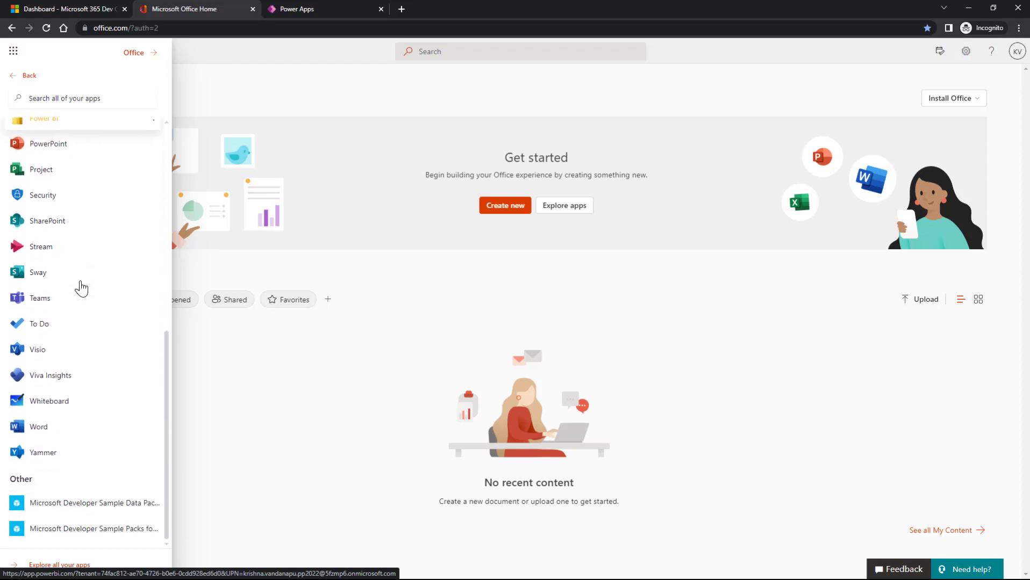
scroll(81, 289, up, 2)
scroll(81, 289, up, 6)
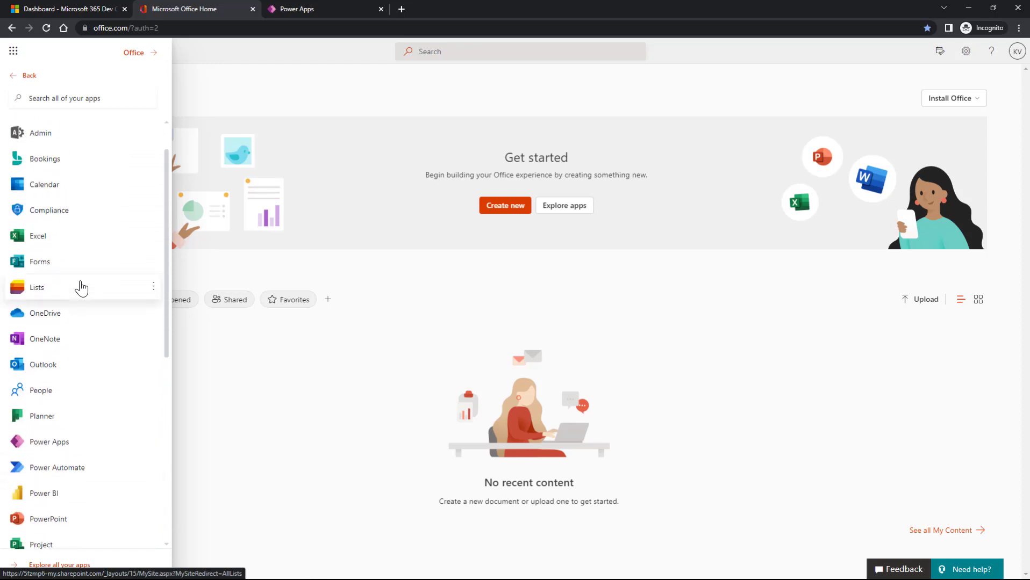
scroll(69, 358, down, 3)
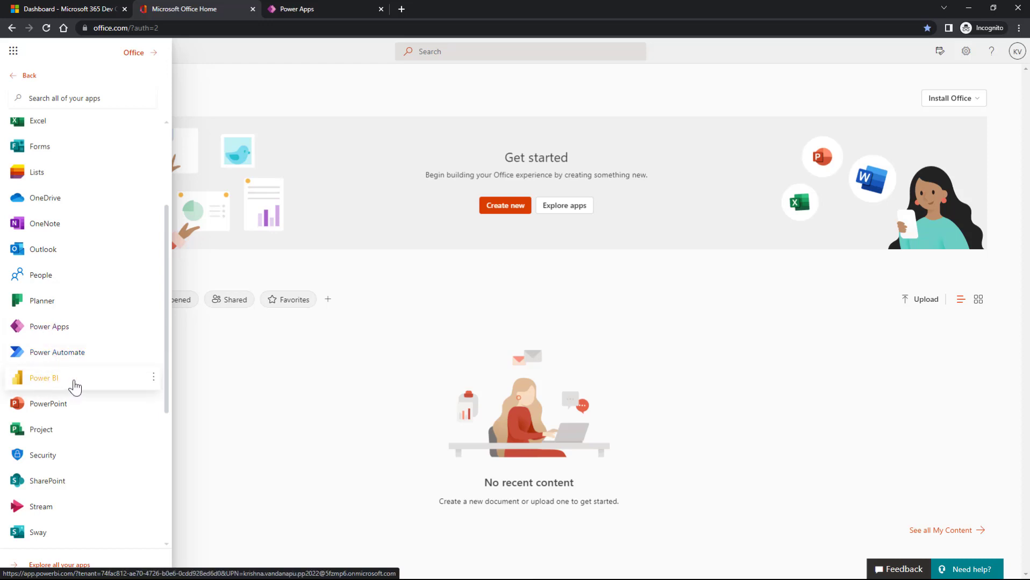
scroll(74, 386, down, 5)
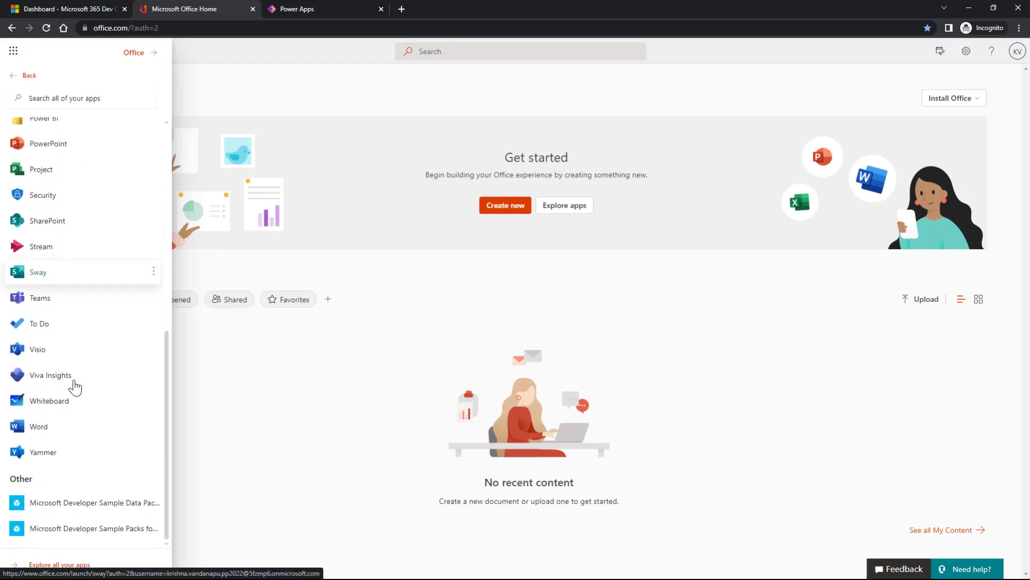
scroll(74, 386, up, 5)
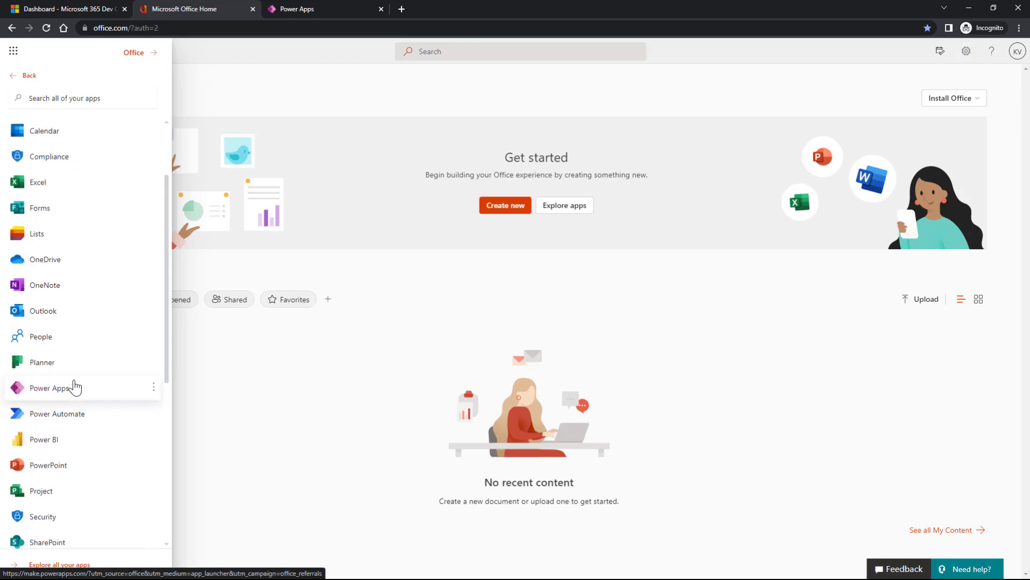
scroll(74, 386, down, 1)
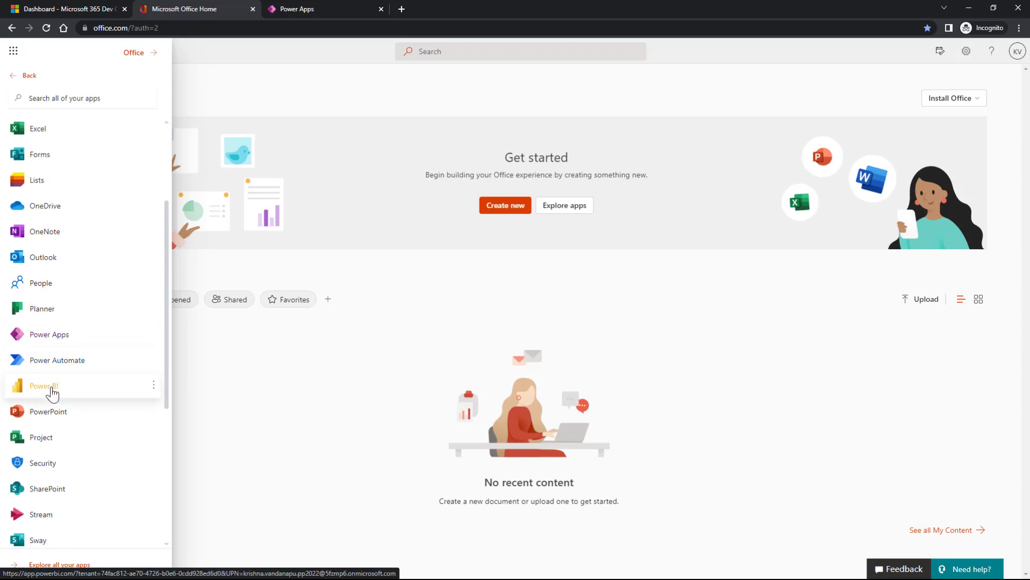
scroll(52, 394, up, 3)
scroll(51, 393, down, 4)
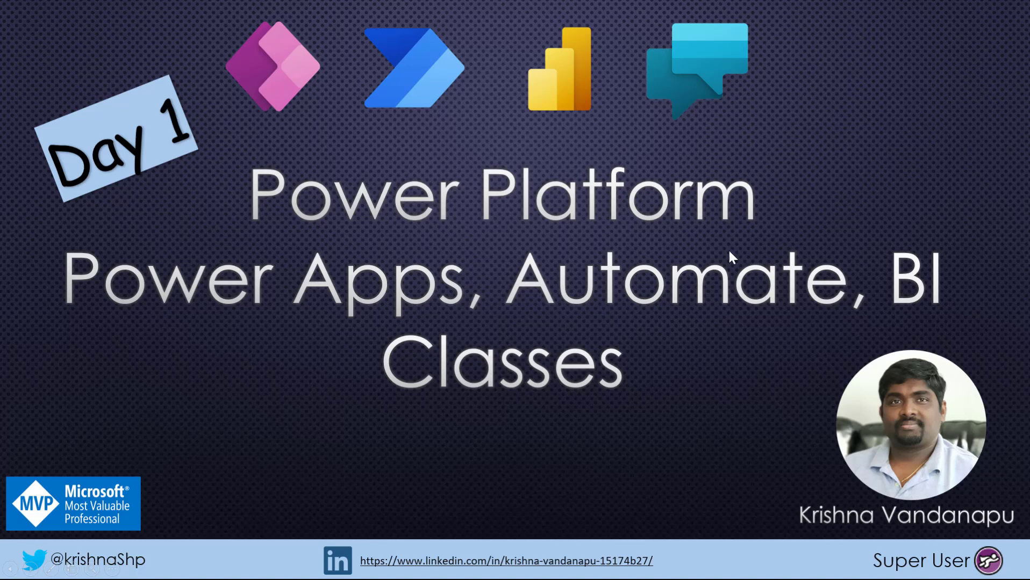
click(724, 362)
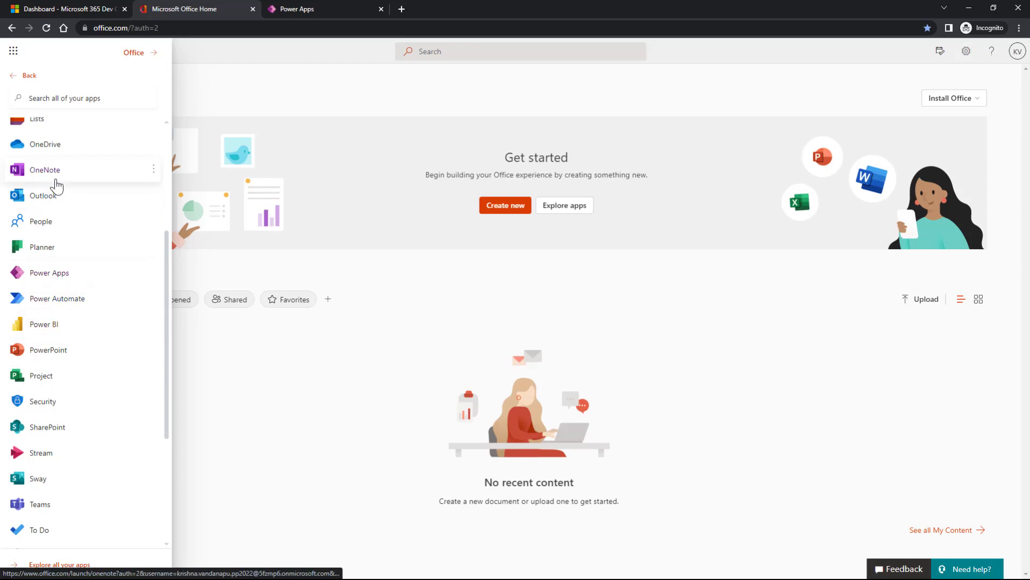
Find Power Apps in the full Office app list and open it in a new tab.
scroll(55, 183, down, 3)
scroll(56, 185, up, 2)
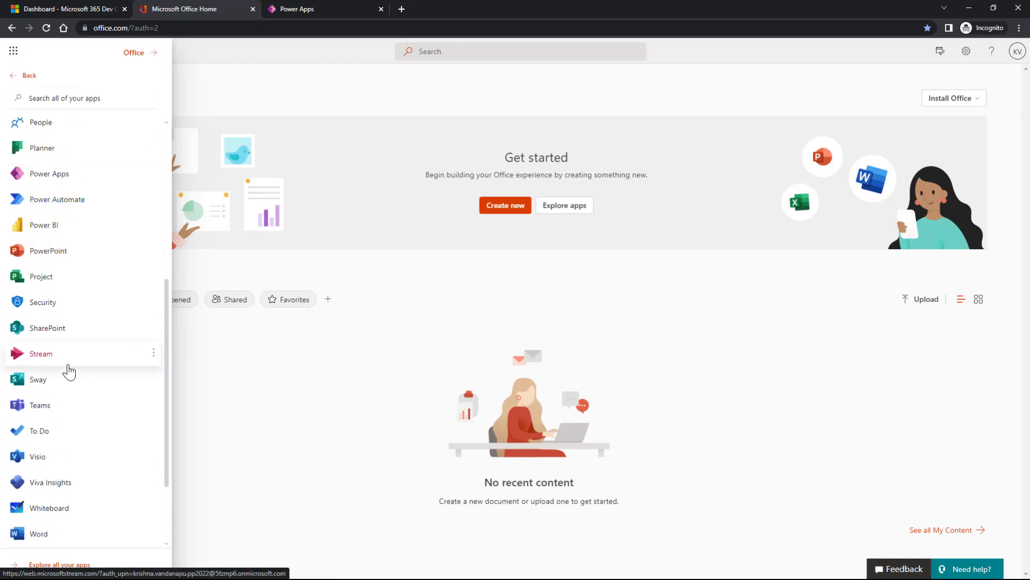
scroll(69, 369, down, 2)
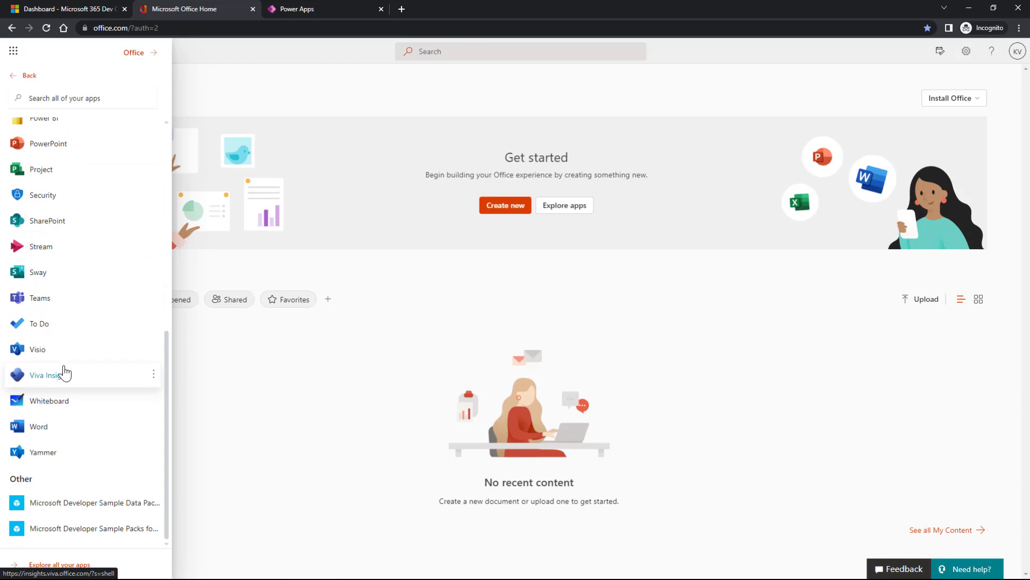
scroll(67, 371, up, 4)
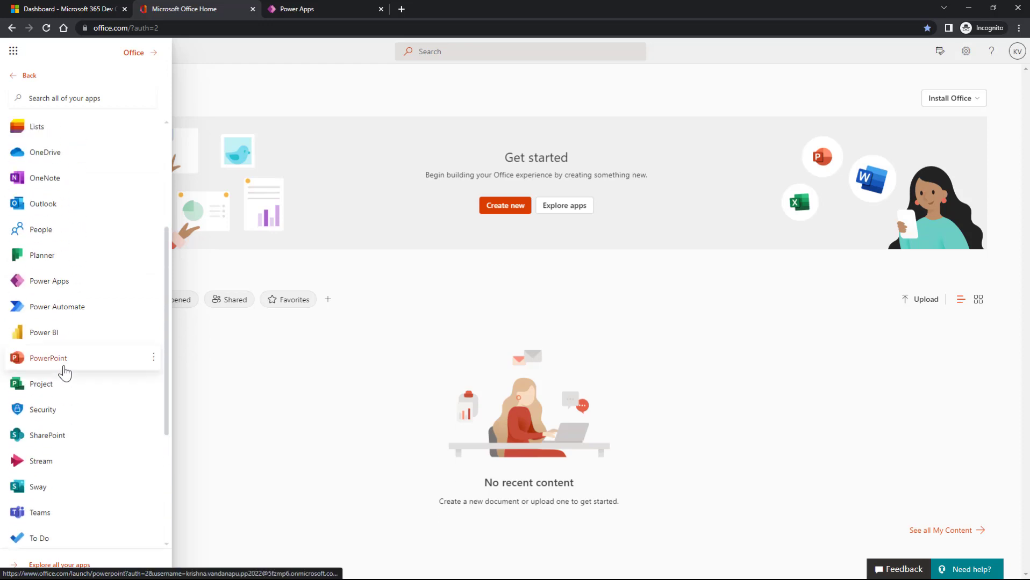
scroll(64, 370, up, 3)
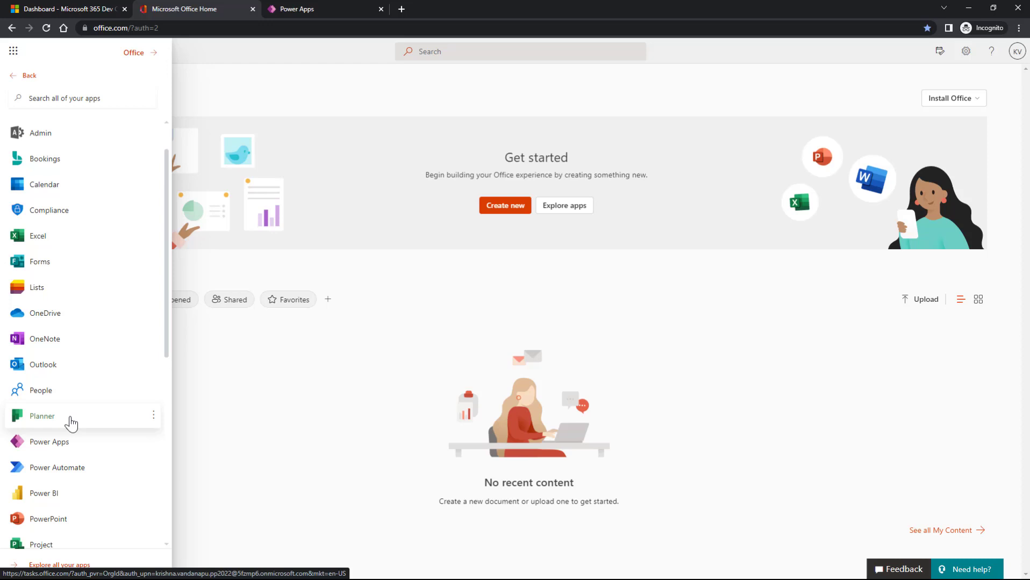
scroll(71, 416, down, 3)
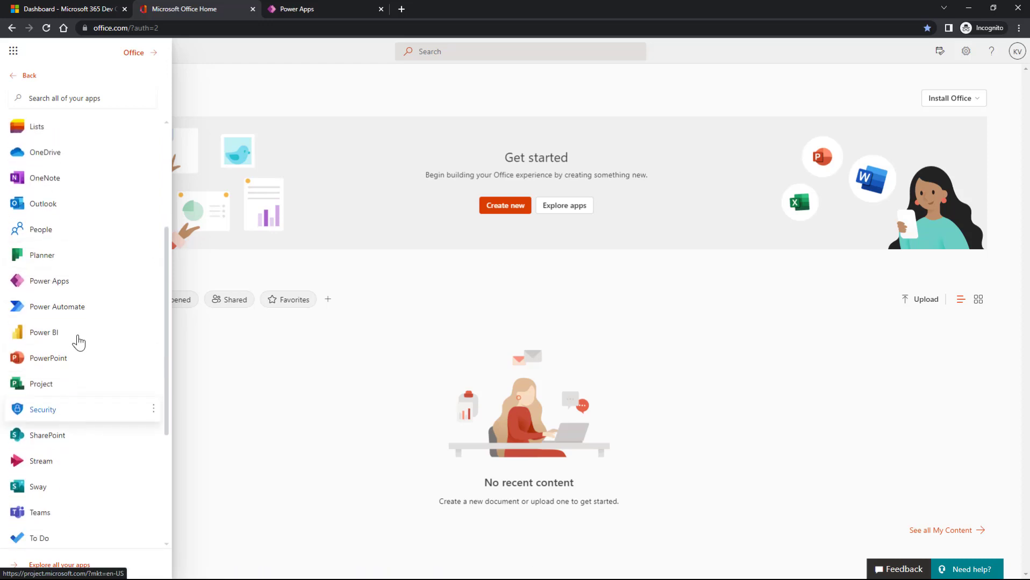
scroll(85, 407, up, 4)
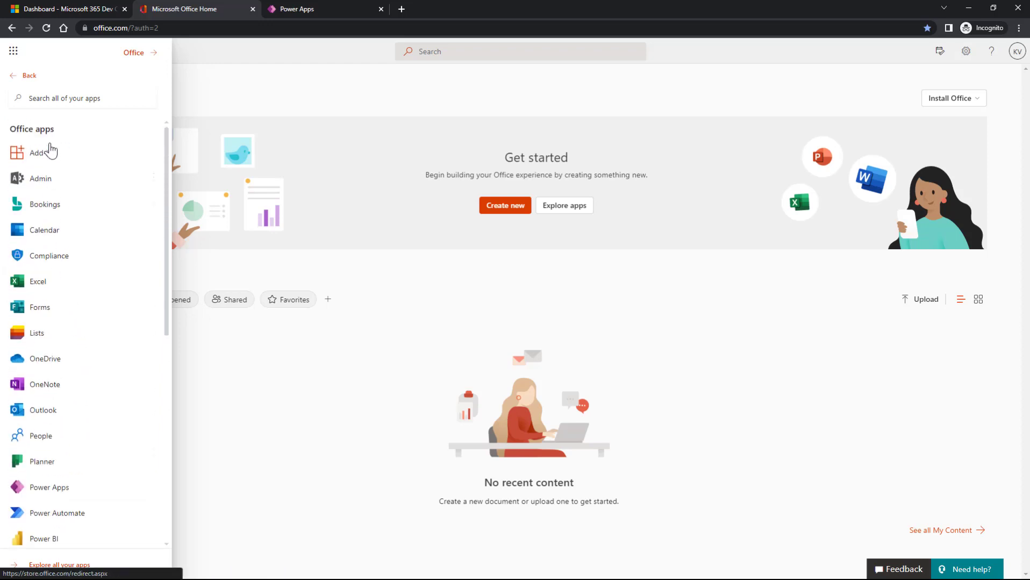
scroll(52, 367, down, 8)
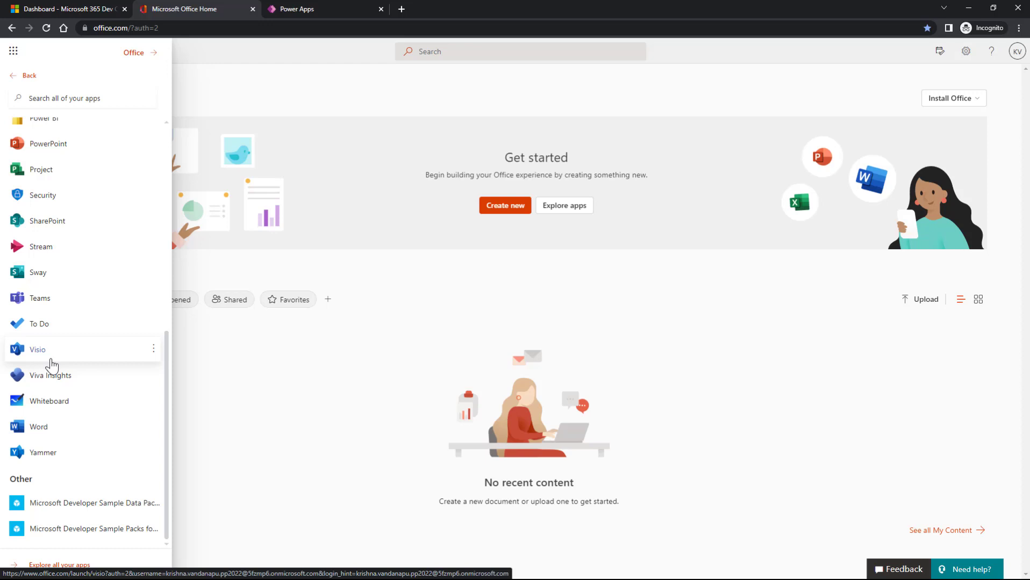
scroll(52, 365, up, 4)
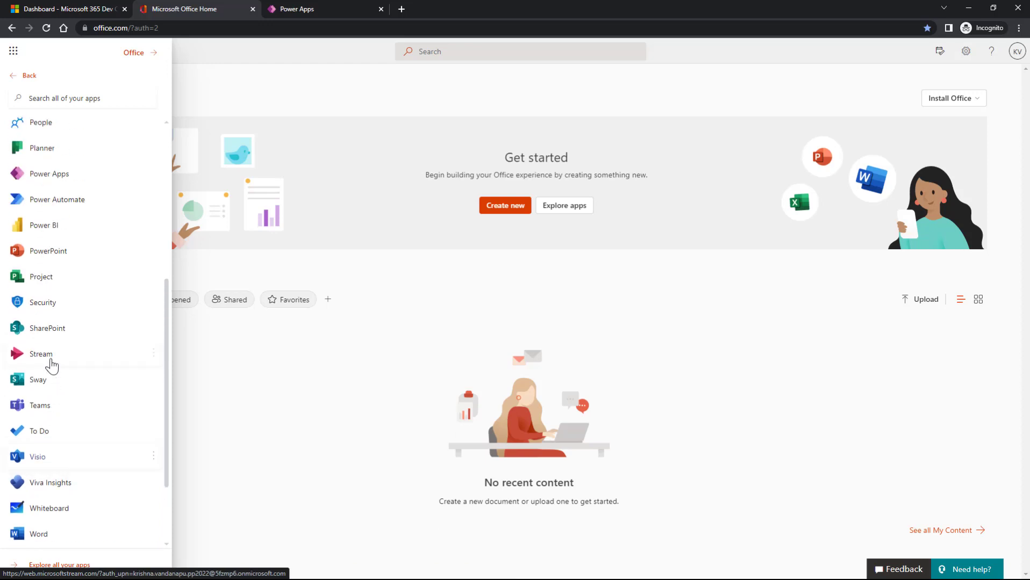
right_click(57, 177)
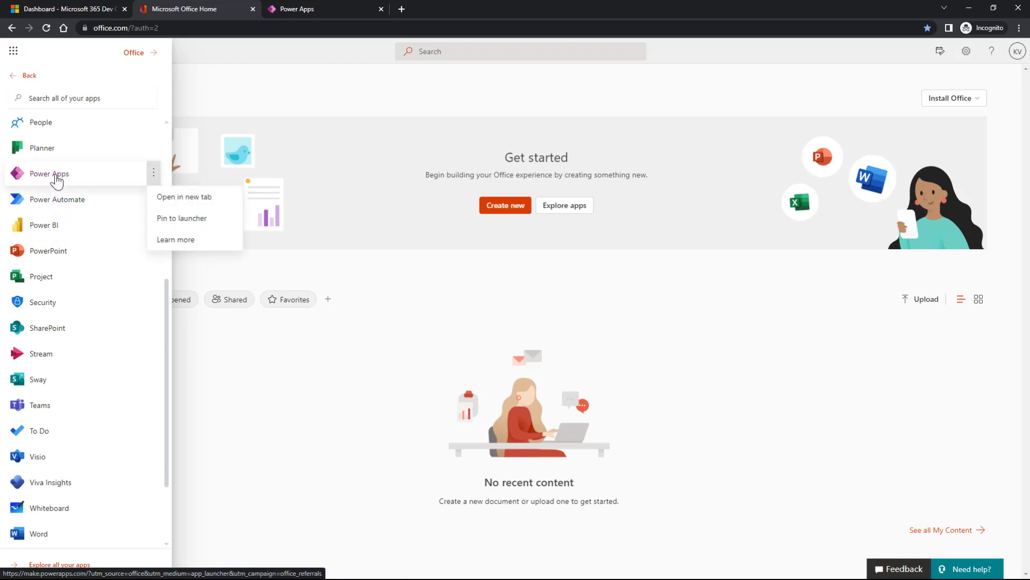
click(185, 199)
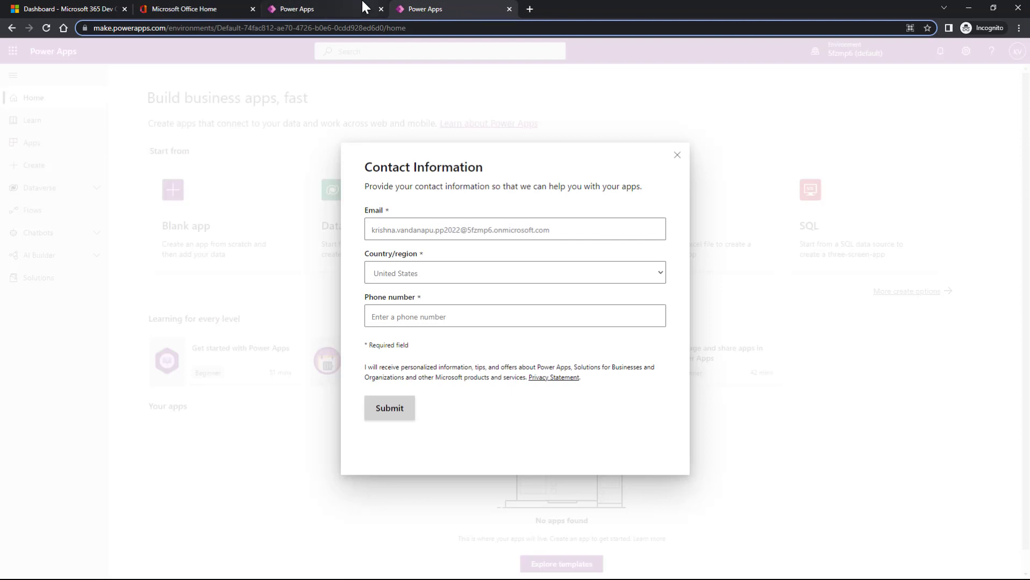
Enter the contact phone number in the Contact Information form of the newly opened Power Apps tab and submit the form.
click(336, 5)
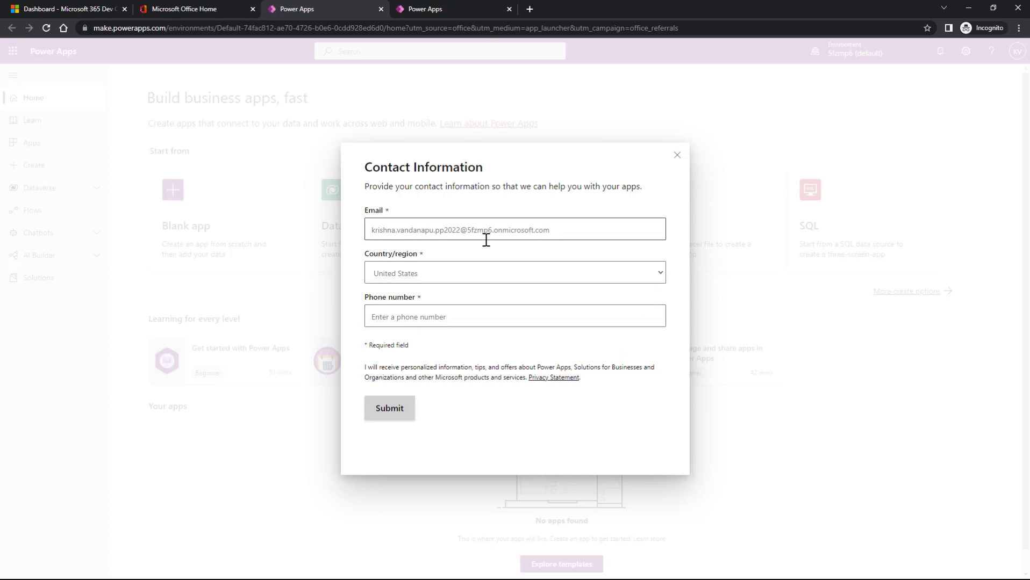
drag(371, 230, 558, 230)
click(569, 230)
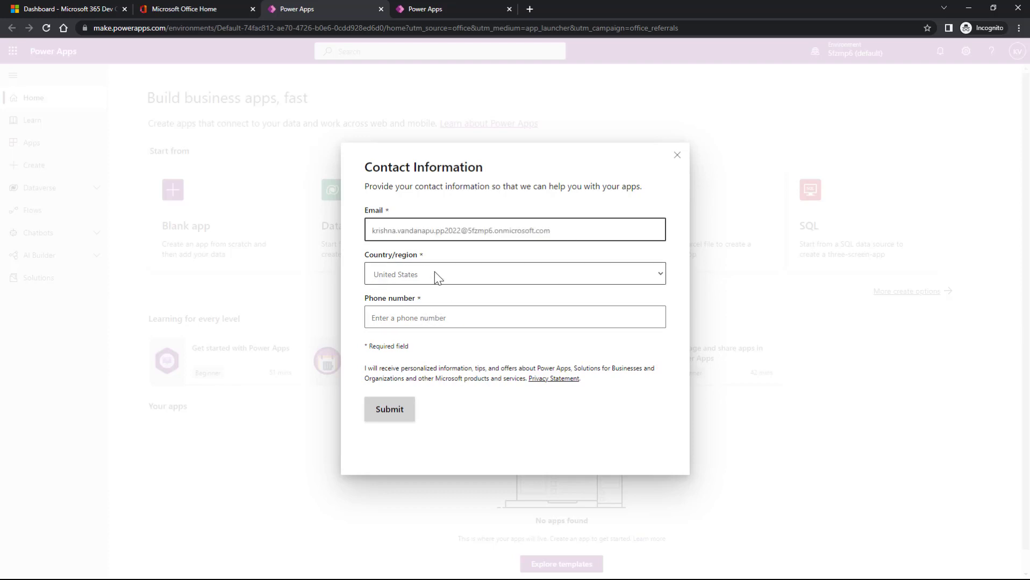
click(399, 317)
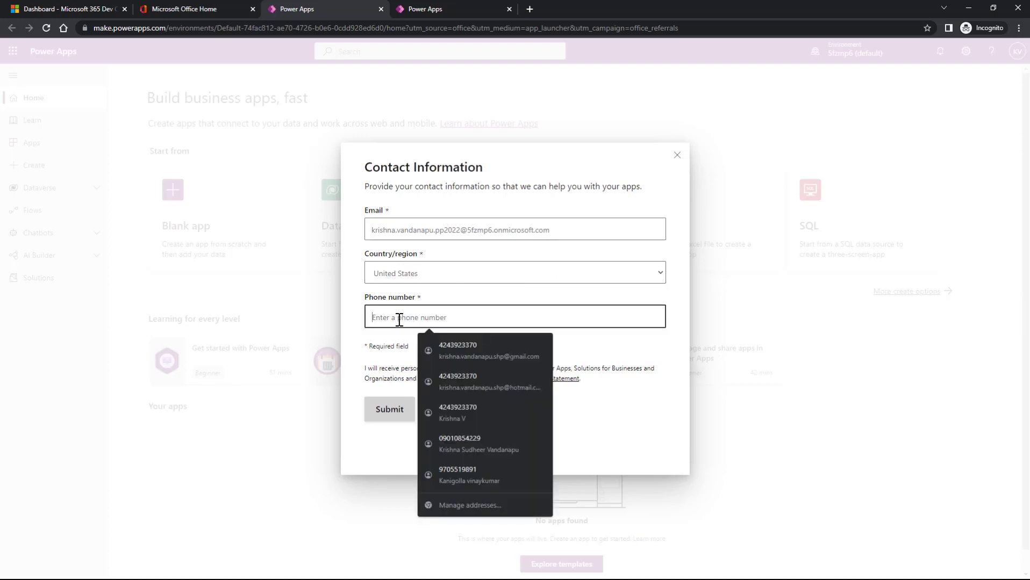
click(440, 347)
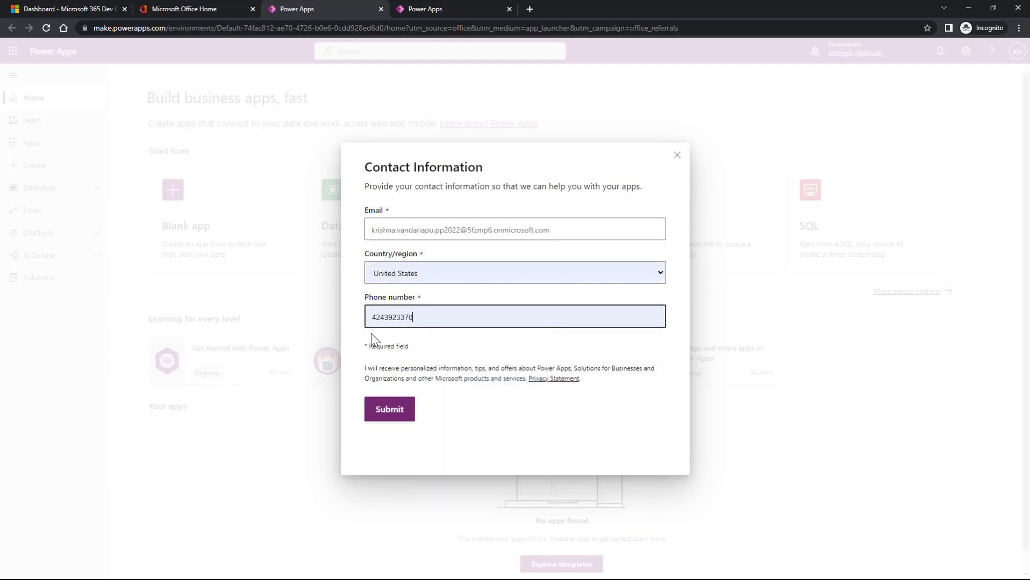
click(400, 413)
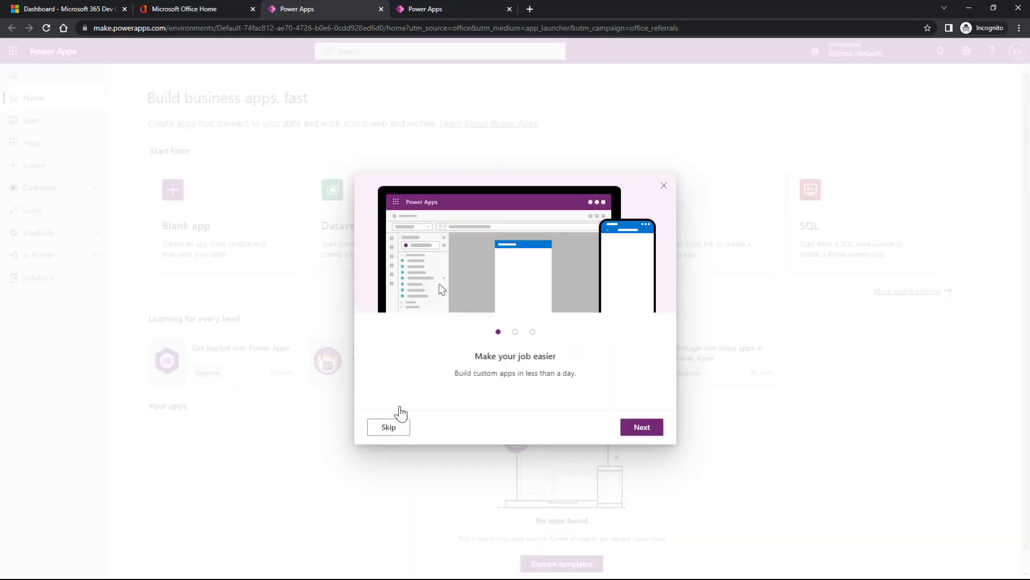
Go through the Power Apps welcome tour, dismiss it, and close the duplicate Power Apps tab.
click(640, 430)
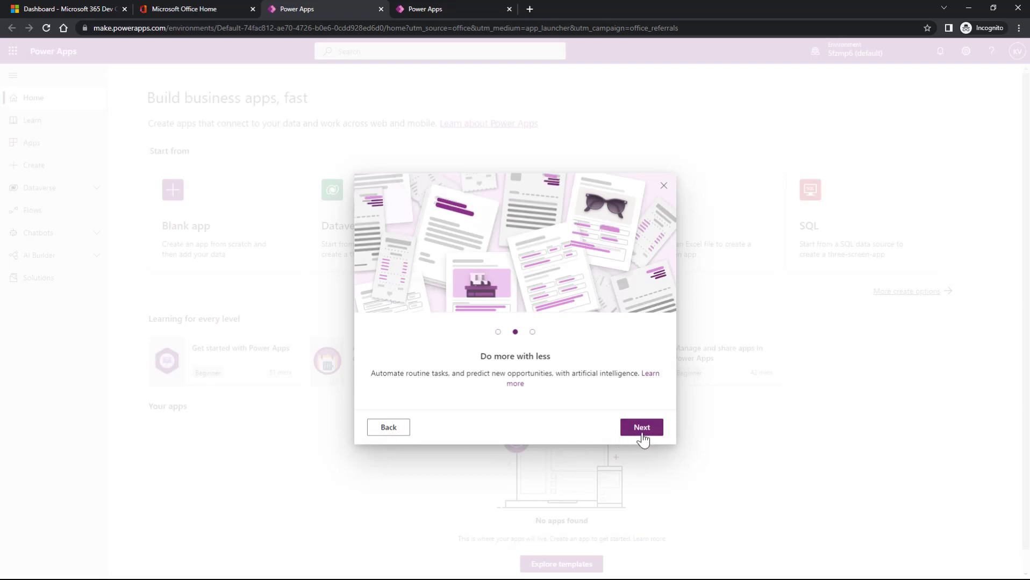
click(642, 431)
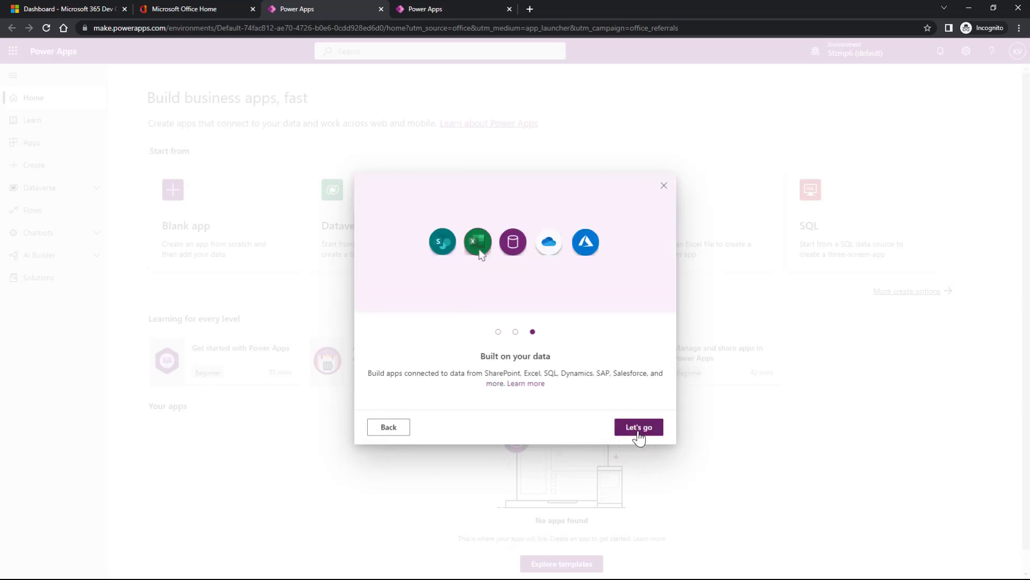
click(391, 428)
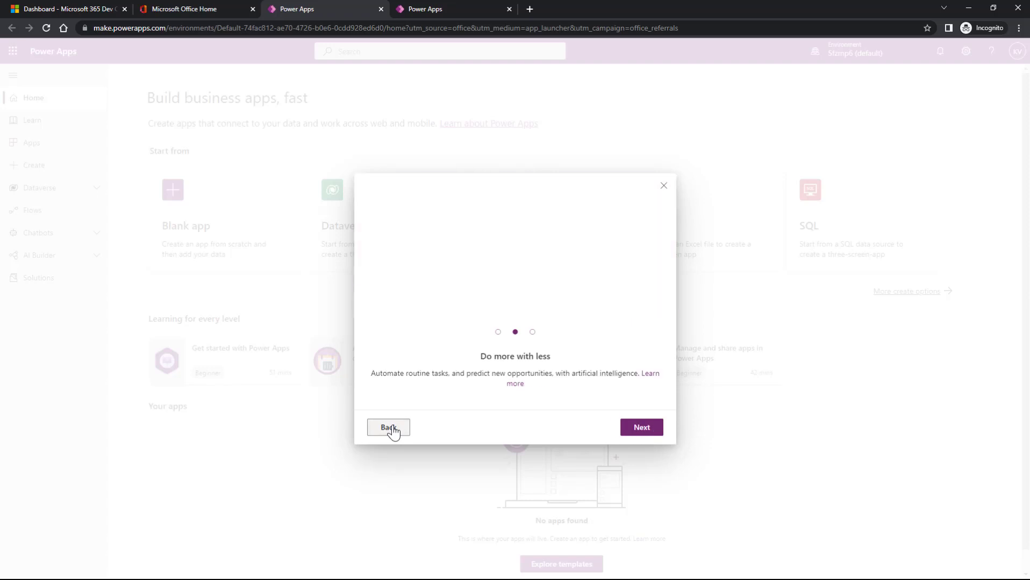
click(642, 429)
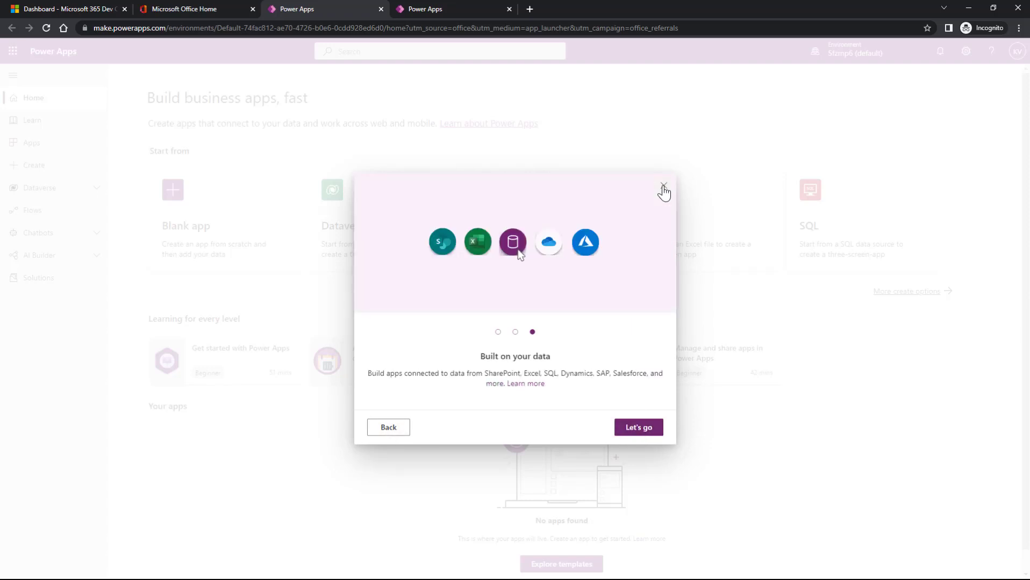
click(663, 187)
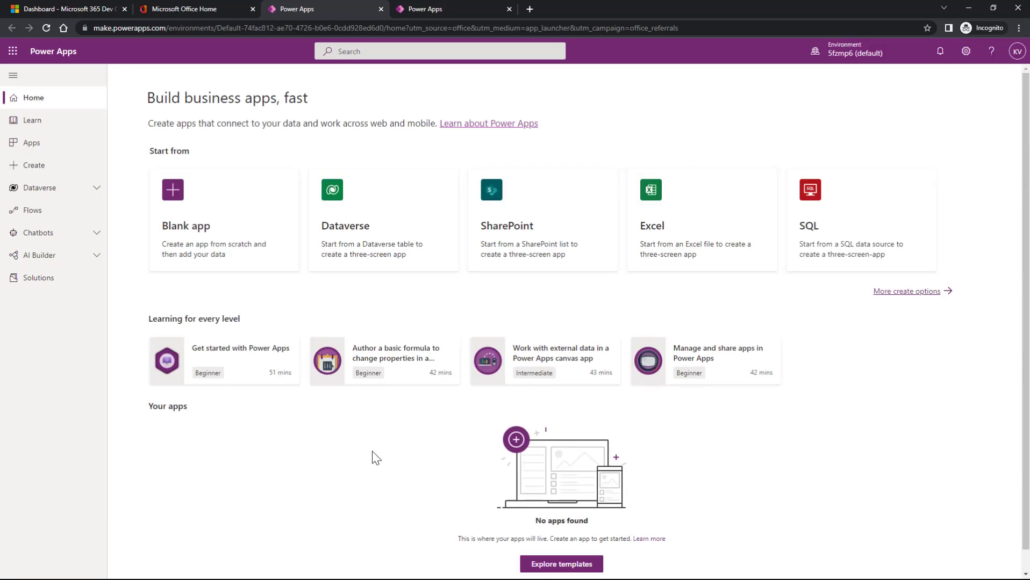
click(508, 9)
Open Power Automate and Power BI in new tabs from the app list on the Office home page.
click(230, 9)
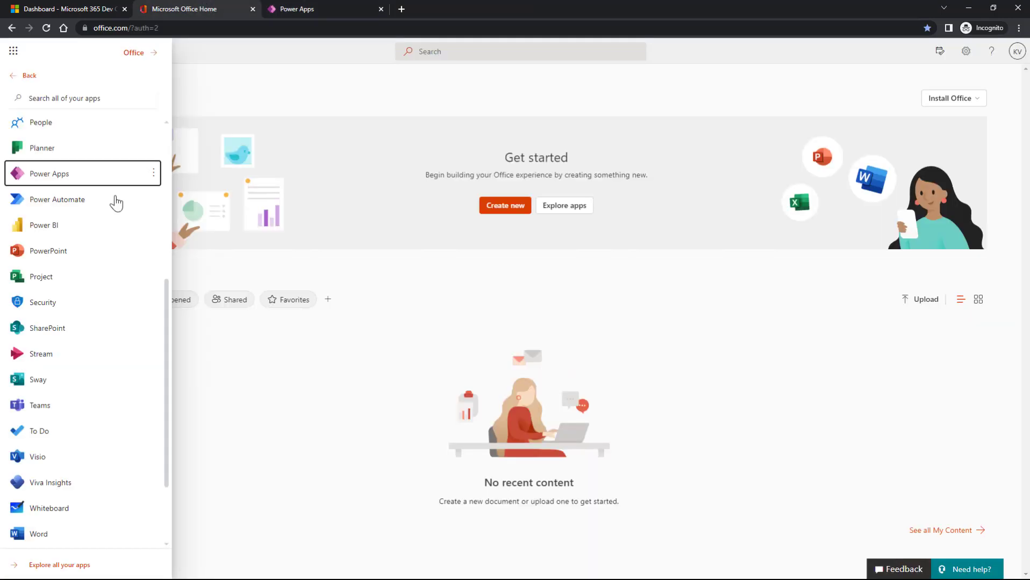
right_click(54, 202)
click(156, 225)
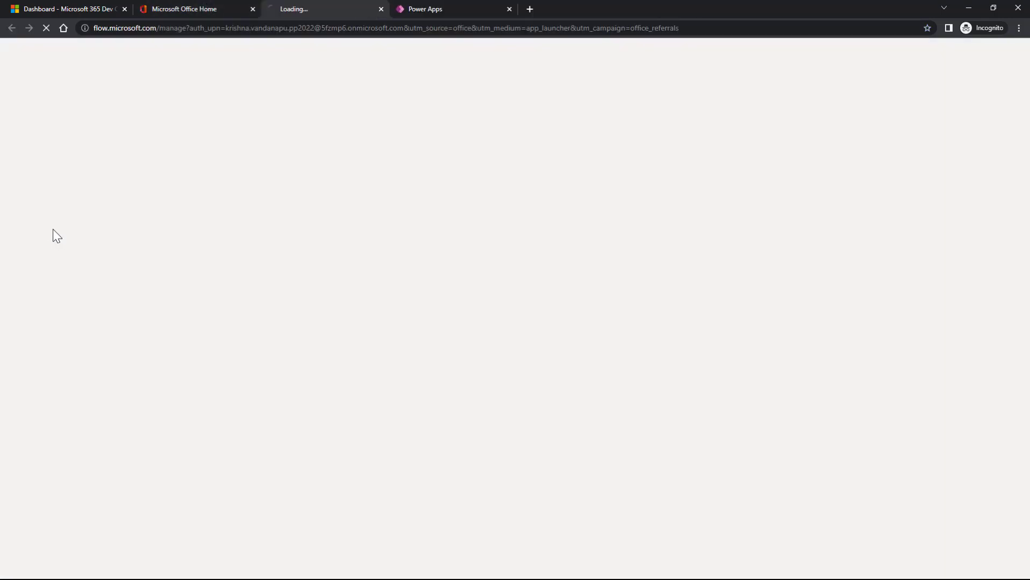
click(174, 6)
right_click(53, 226)
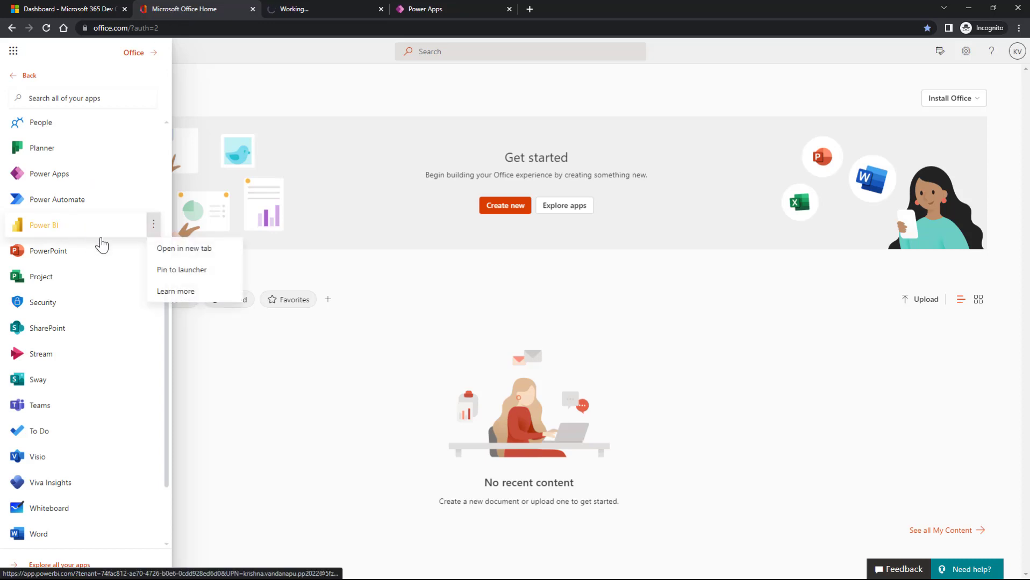
click(166, 250)
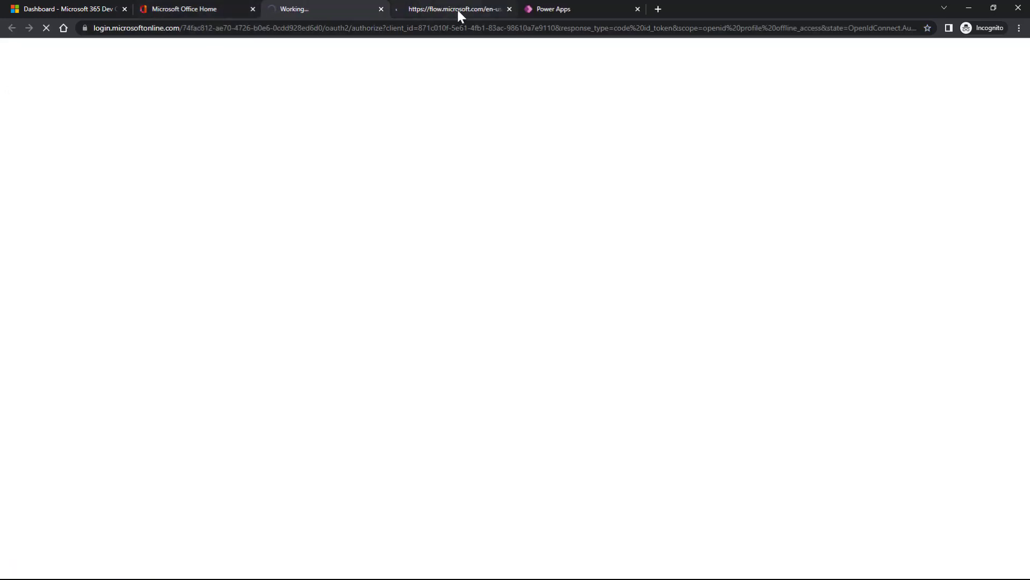
Get started in Power Automate with United States as the country/region, and view the Power Apps and Power Automate home pages.
click(458, 11)
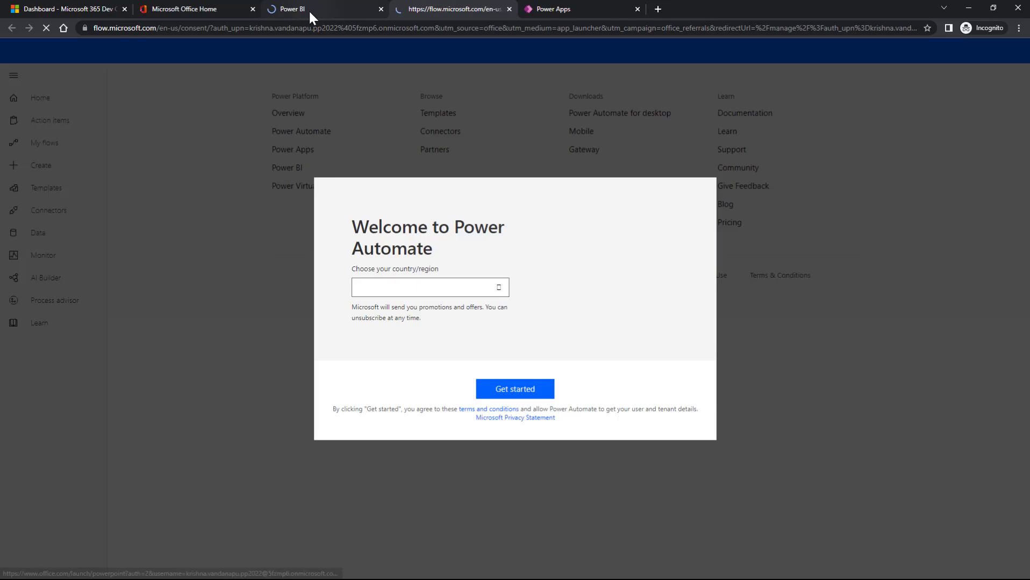
click(310, 11)
click(407, 10)
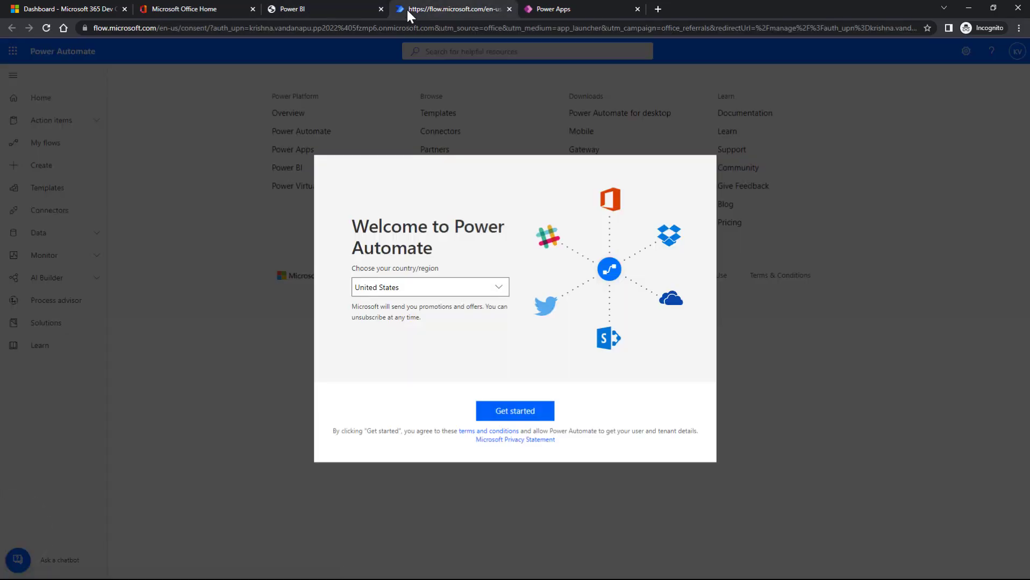
click(494, 411)
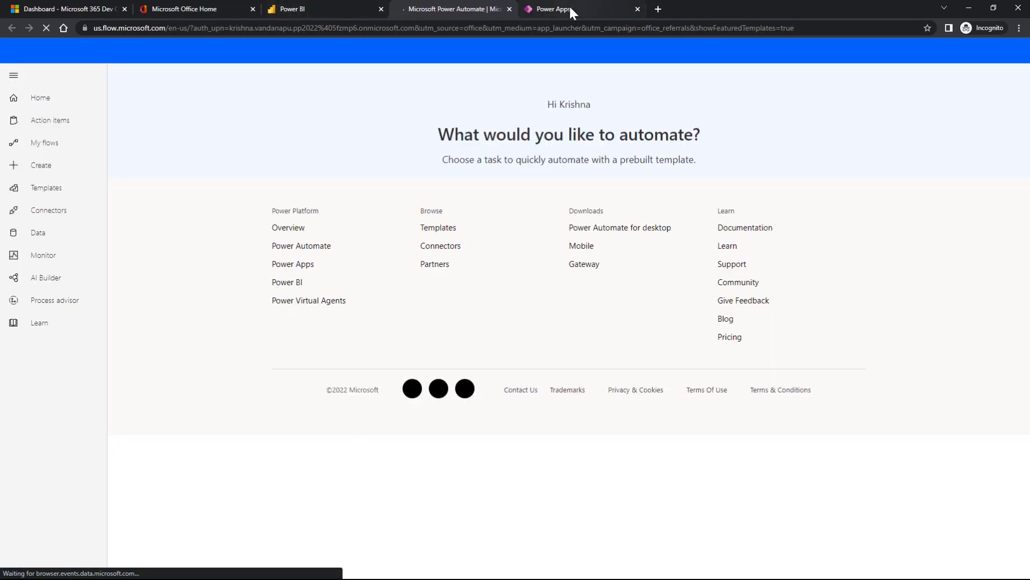
click(570, 7)
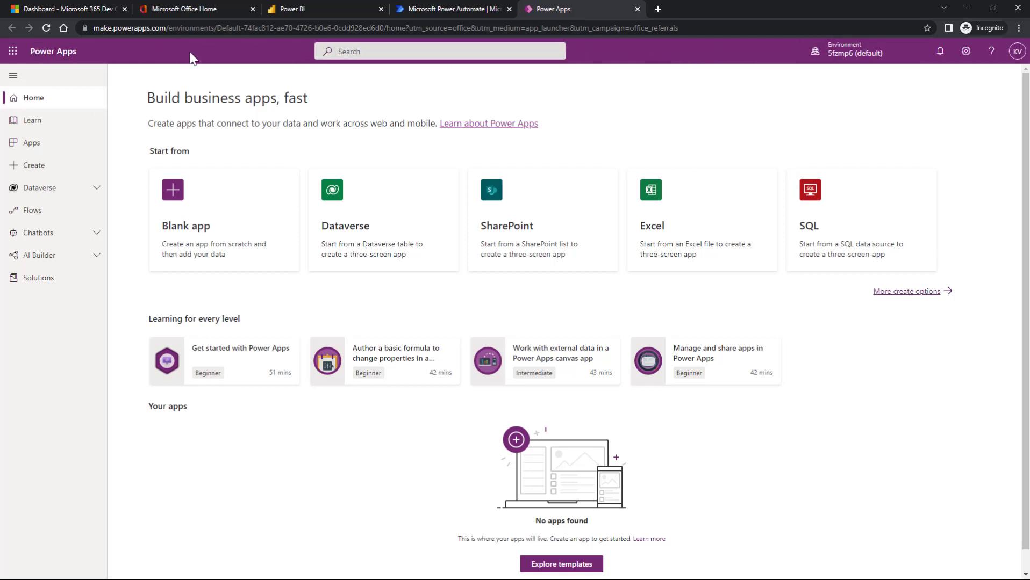
click(432, 6)
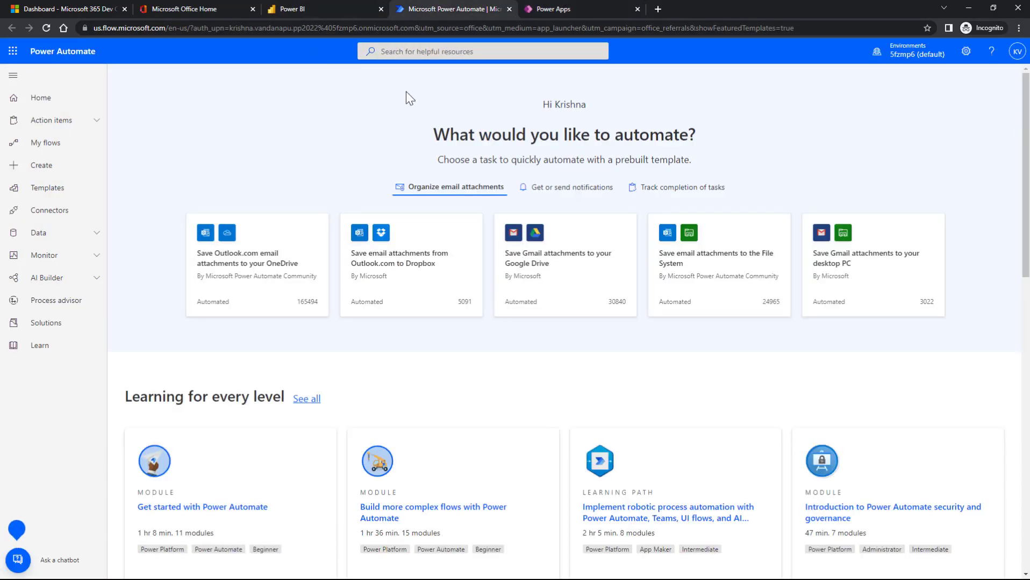
Switch to Power BI and dismiss its feedback prompts, the Premium Per User banner and the new layout tip.
click(323, 9)
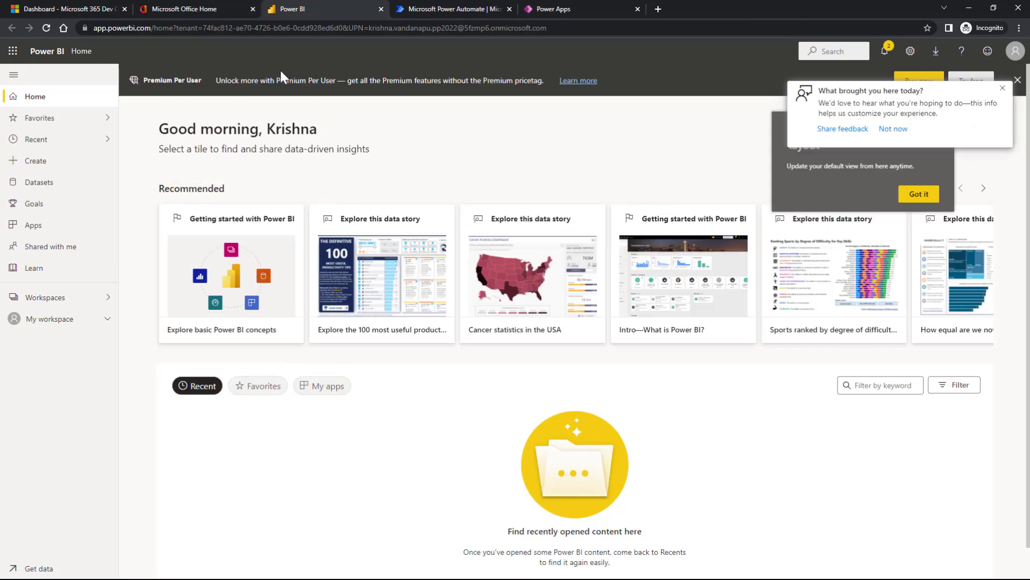
click(1001, 89)
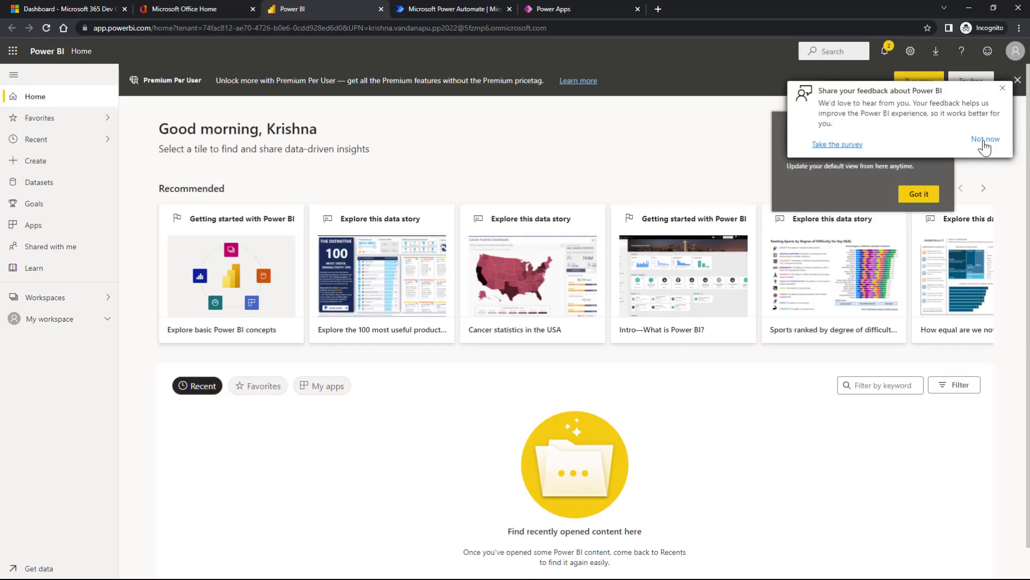
click(984, 140)
click(1017, 79)
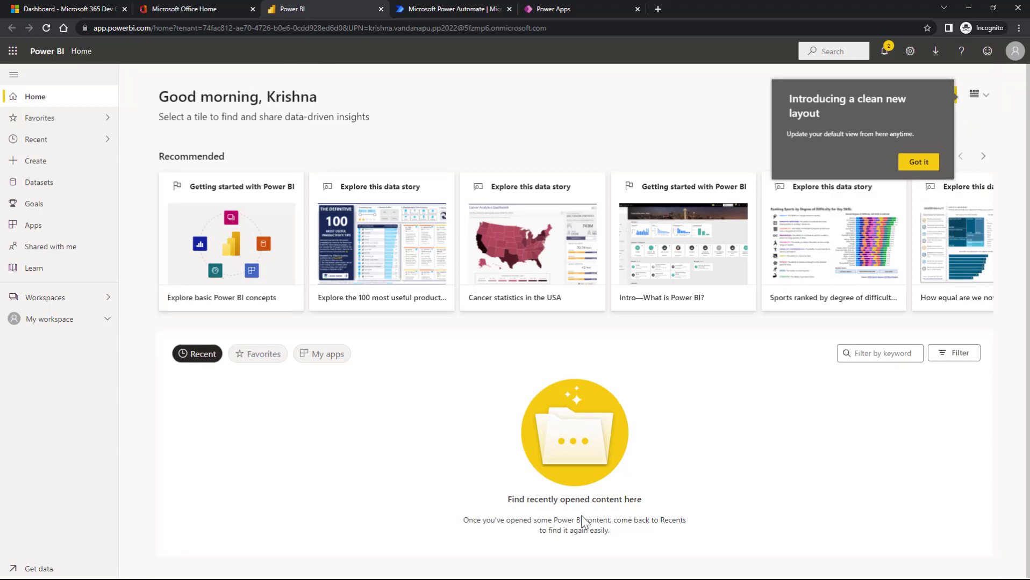
click(919, 162)
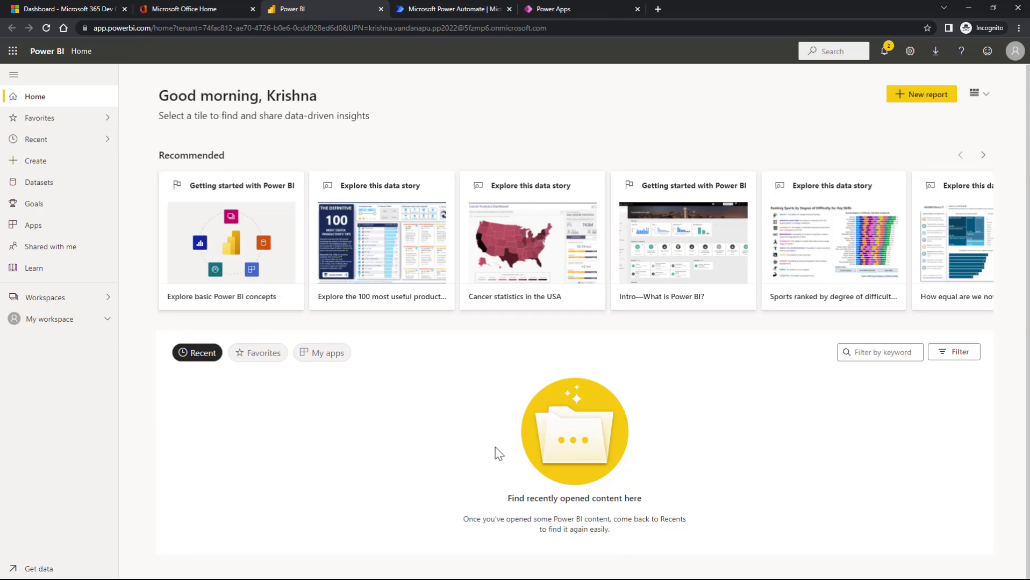
Revisit the Power Automate, Power Apps and Power BI home pages, and close the Power BI and Power Automate tabs.
click(455, 11)
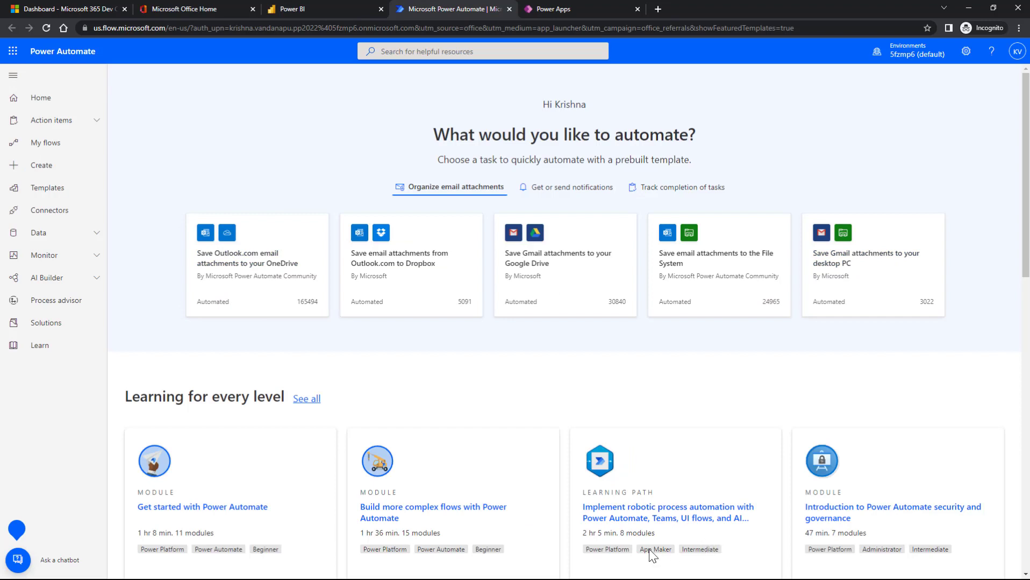
click(551, 9)
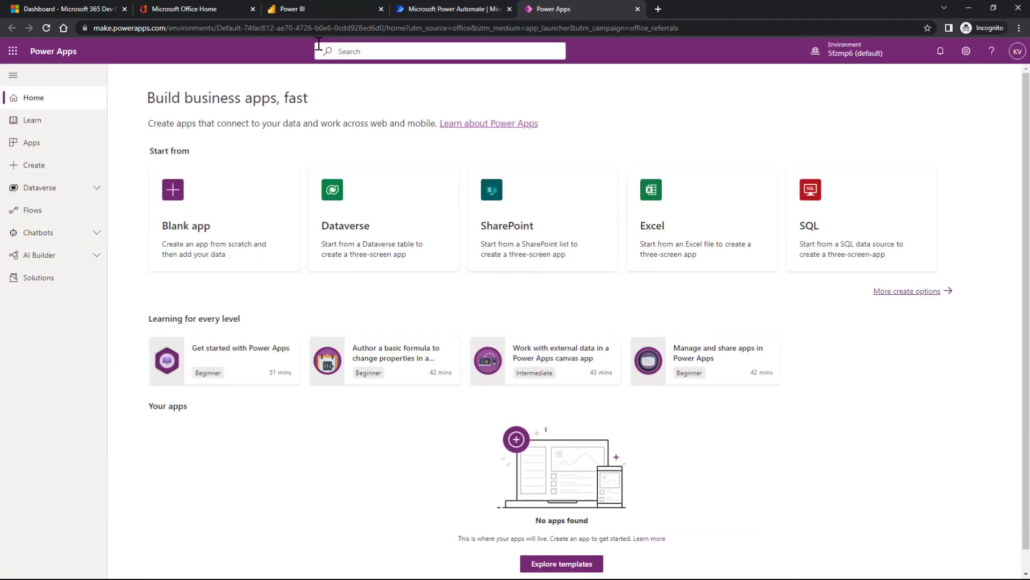
click(316, 21)
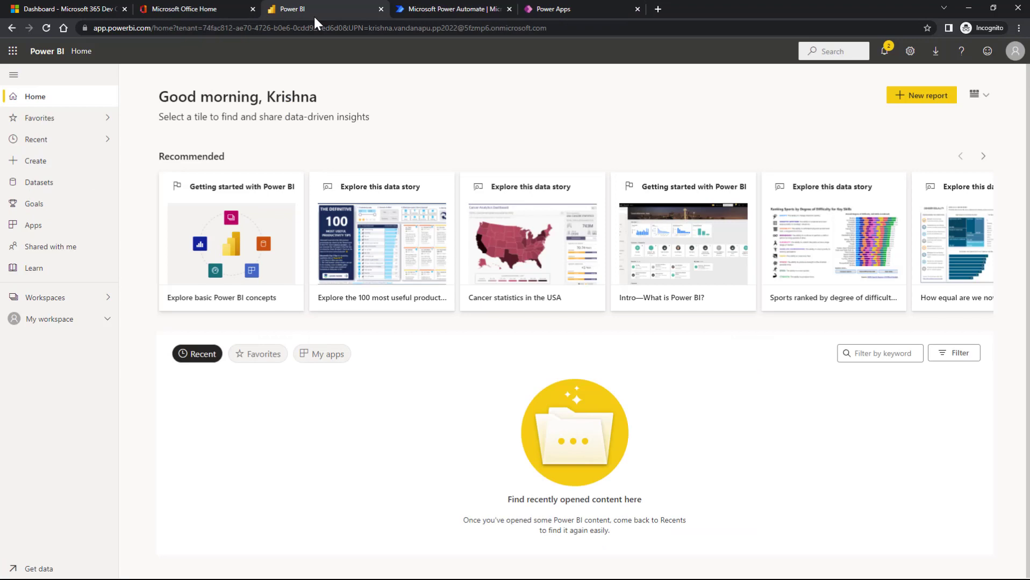
click(380, 10)
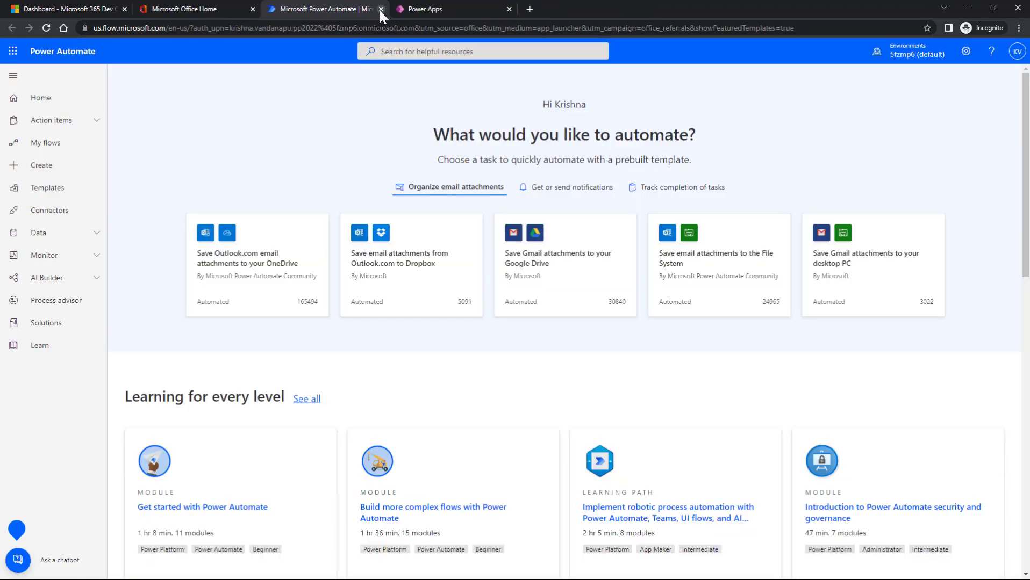
click(380, 9)
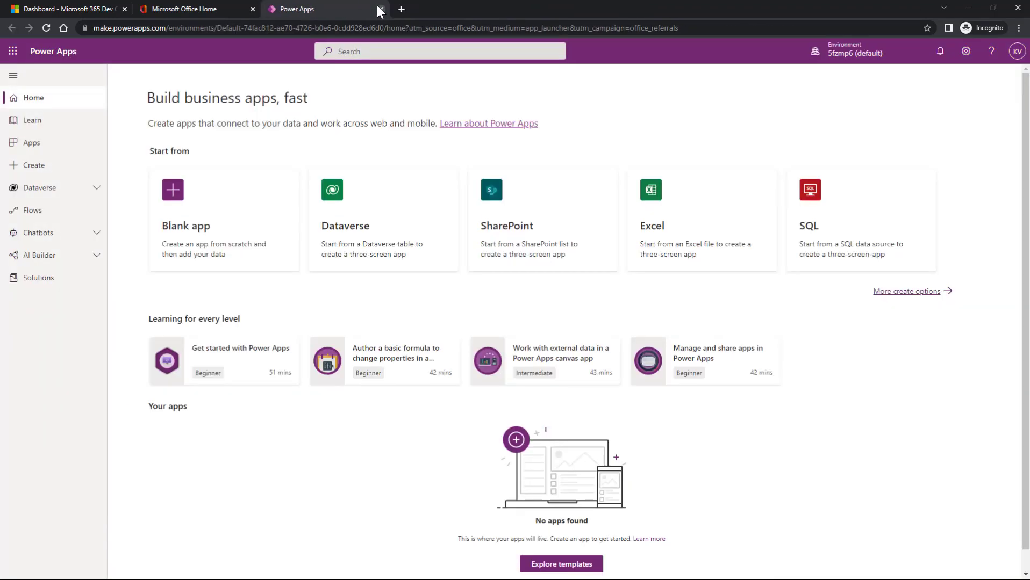
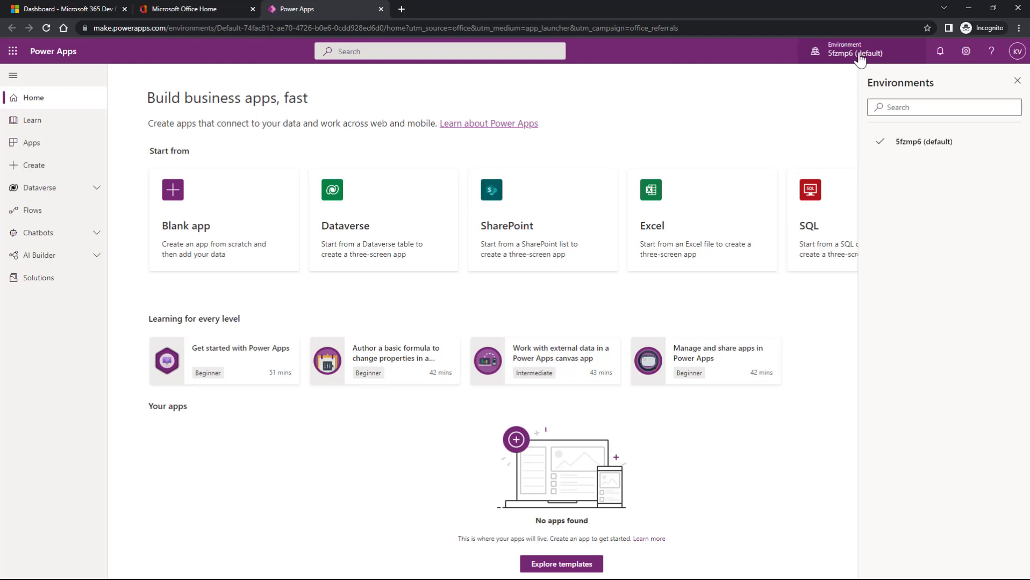
Check the environment list and the notifications in Power Apps, closing each pane after viewing it.
click(860, 61)
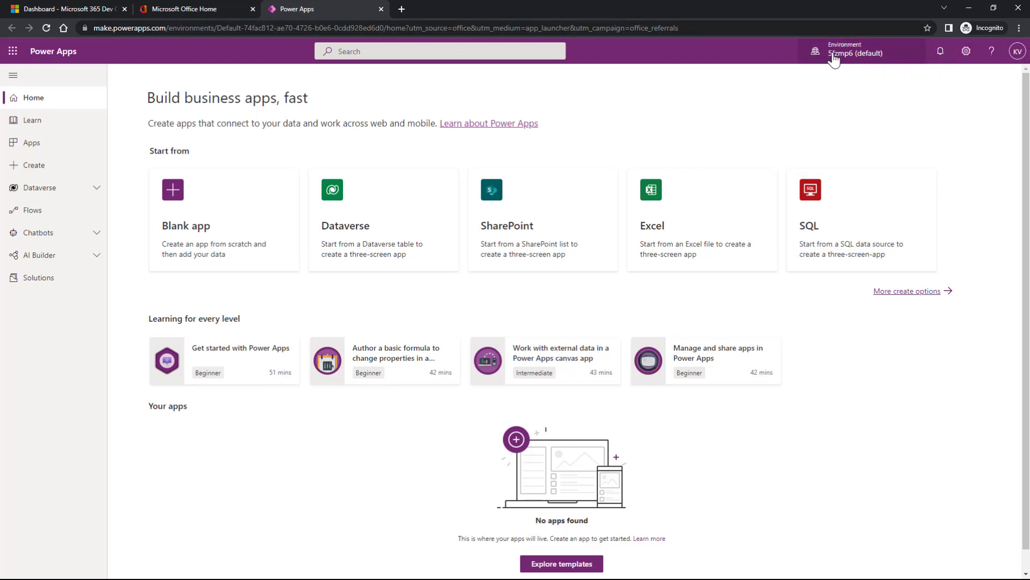
click(943, 58)
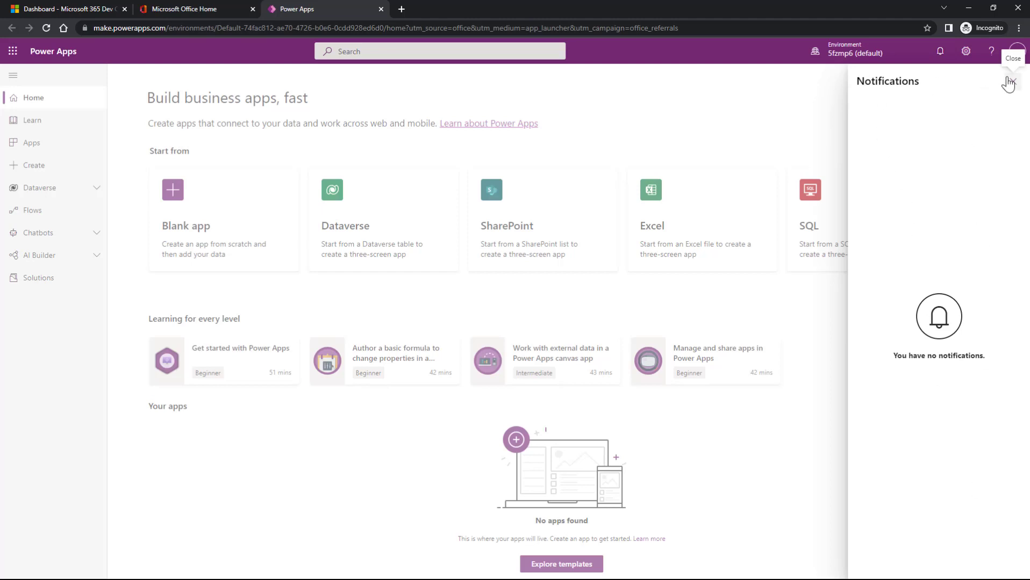
click(1011, 82)
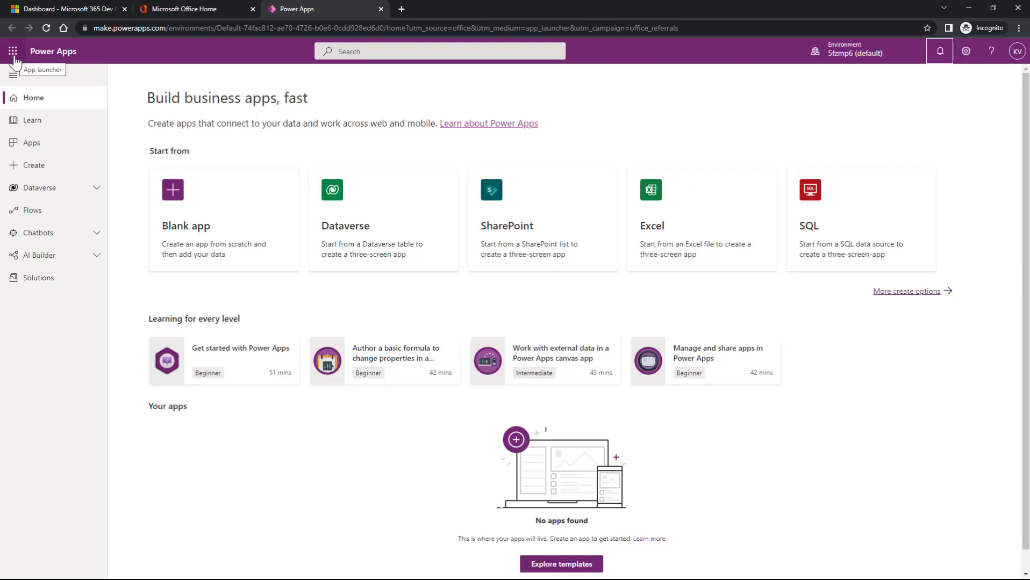
Open the Power Platform admin center from the Power Apps settings, dismiss the welcome tour and show the Environments page.
click(966, 53)
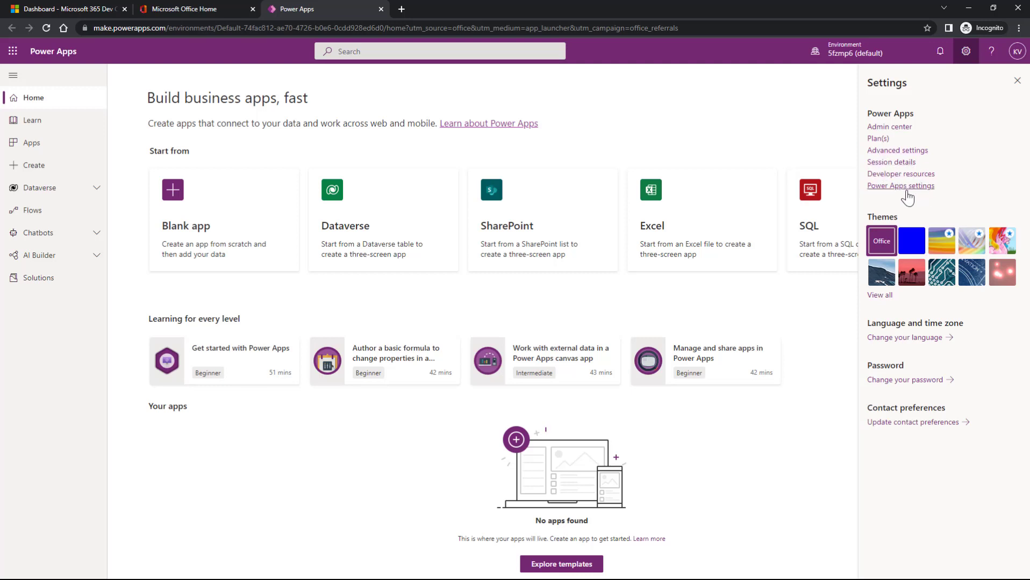
click(892, 127)
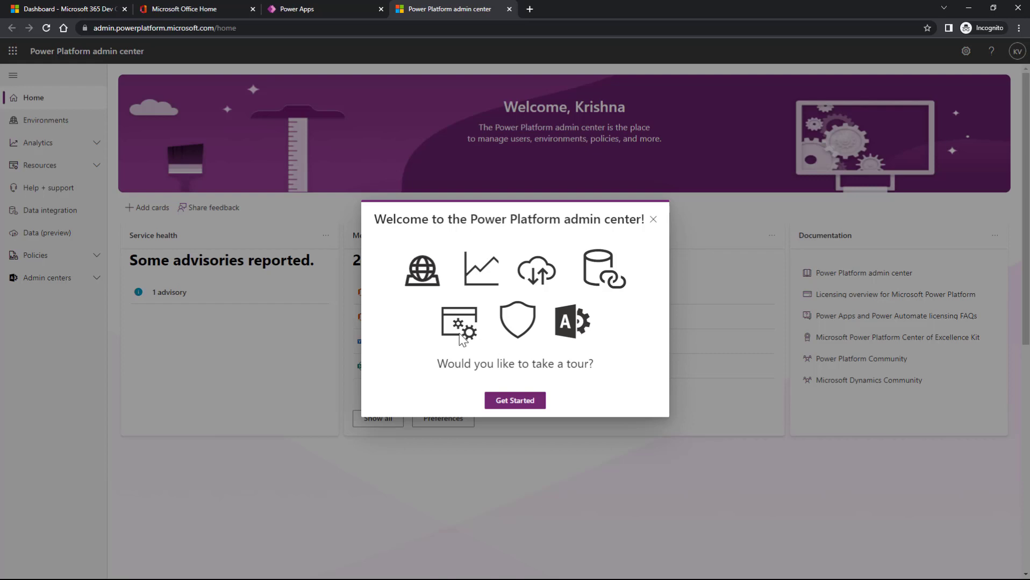
click(509, 404)
click(291, 97)
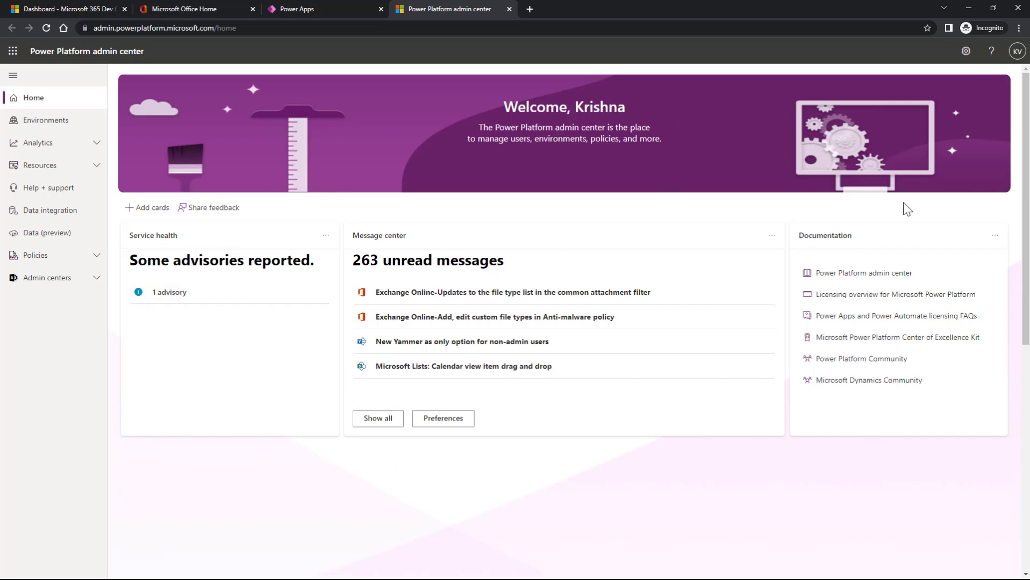
click(35, 129)
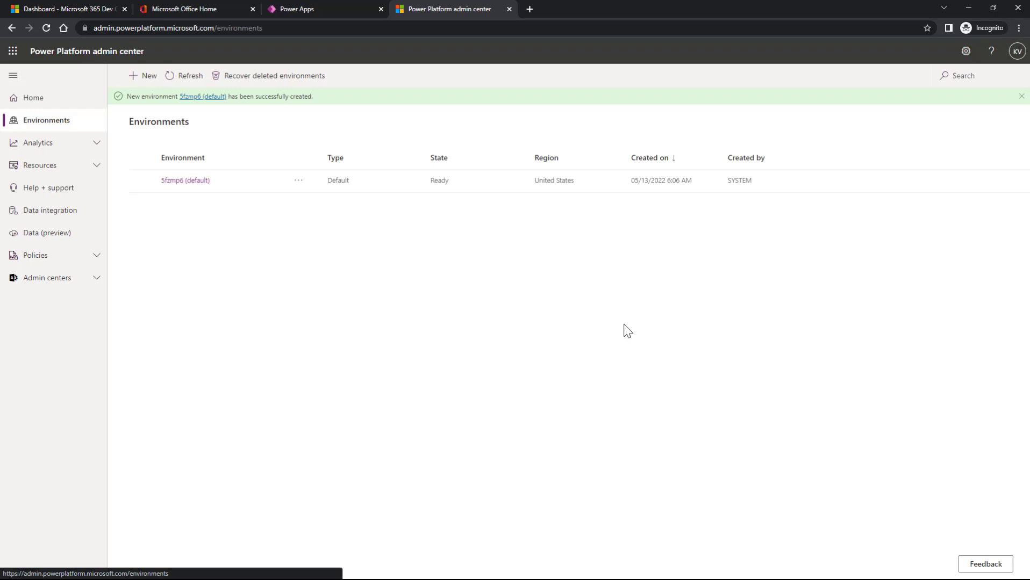
Start a new environment, compare the available environment types and set the type to Trial.
click(141, 80)
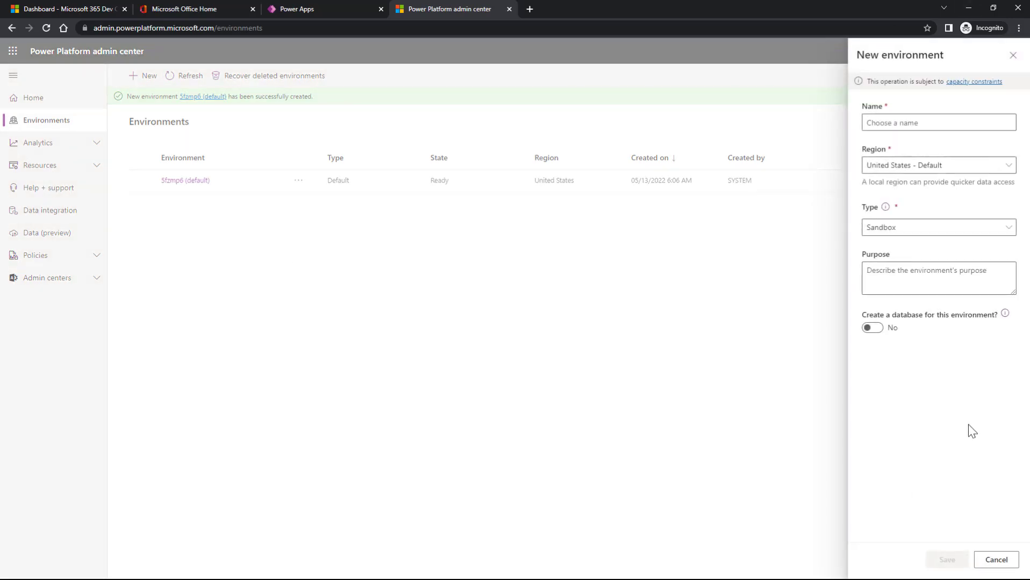
click(931, 229)
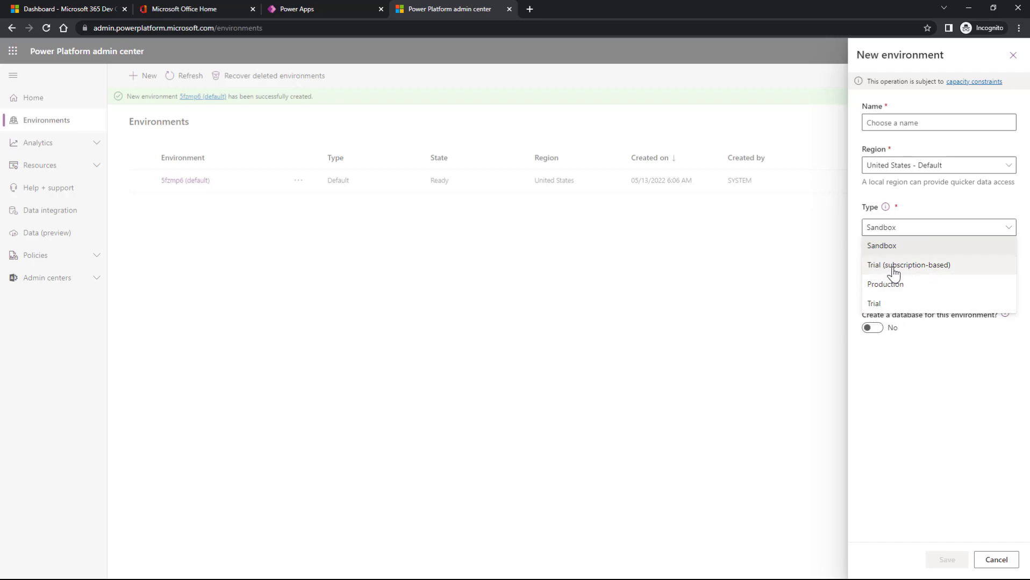
click(892, 304)
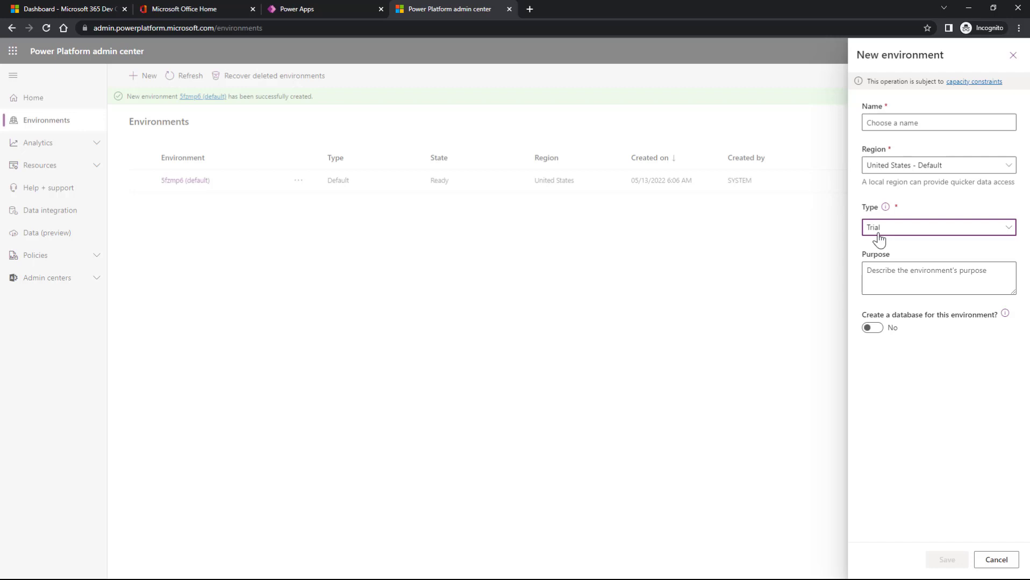
click(879, 235)
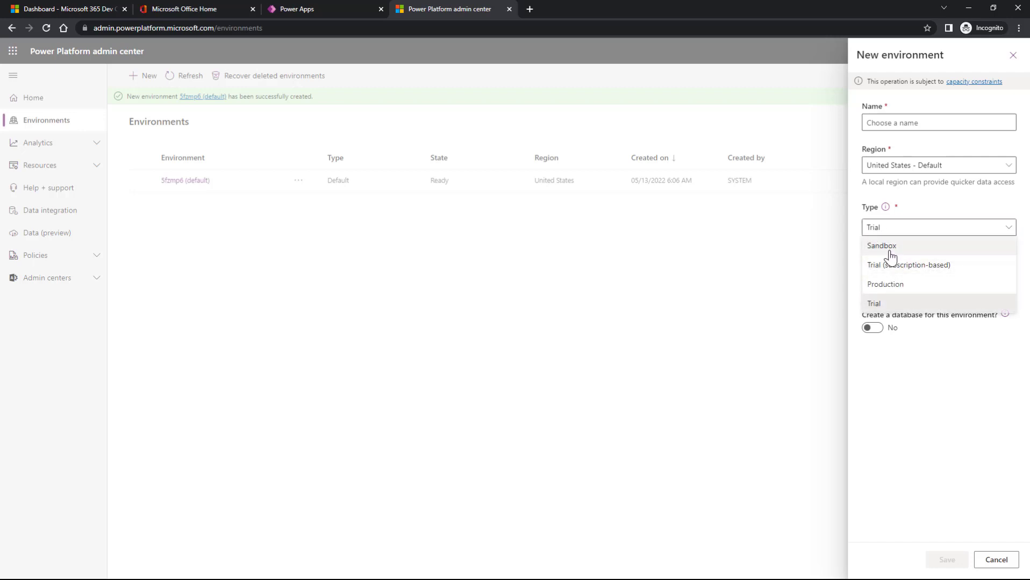
click(889, 248)
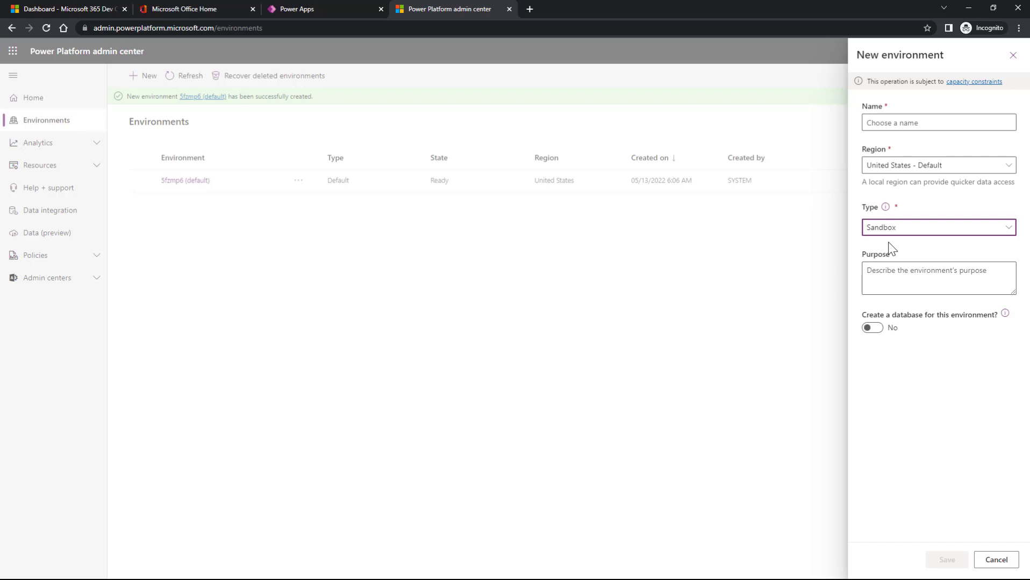
click(885, 208)
click(874, 229)
click(919, 499)
click(923, 231)
click(884, 304)
click(903, 228)
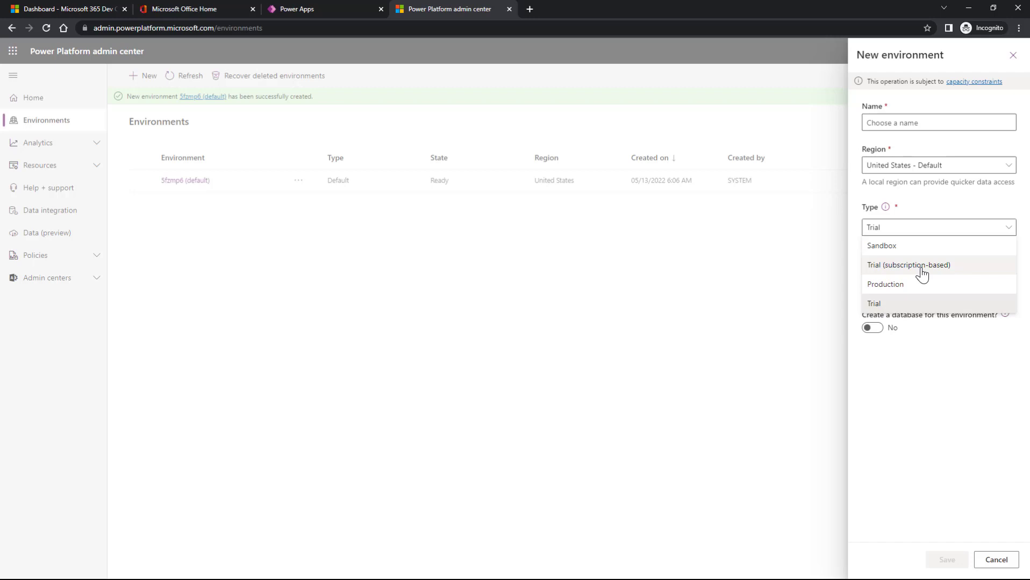
click(910, 311)
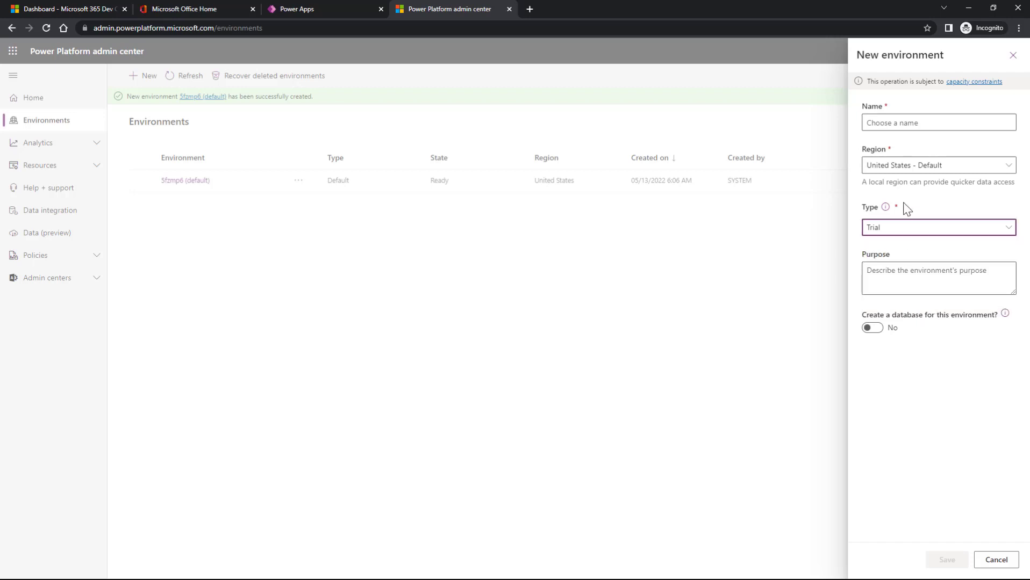
Name the environment Practice, enable creating a database for it and continue to the database settings.
click(882, 126)
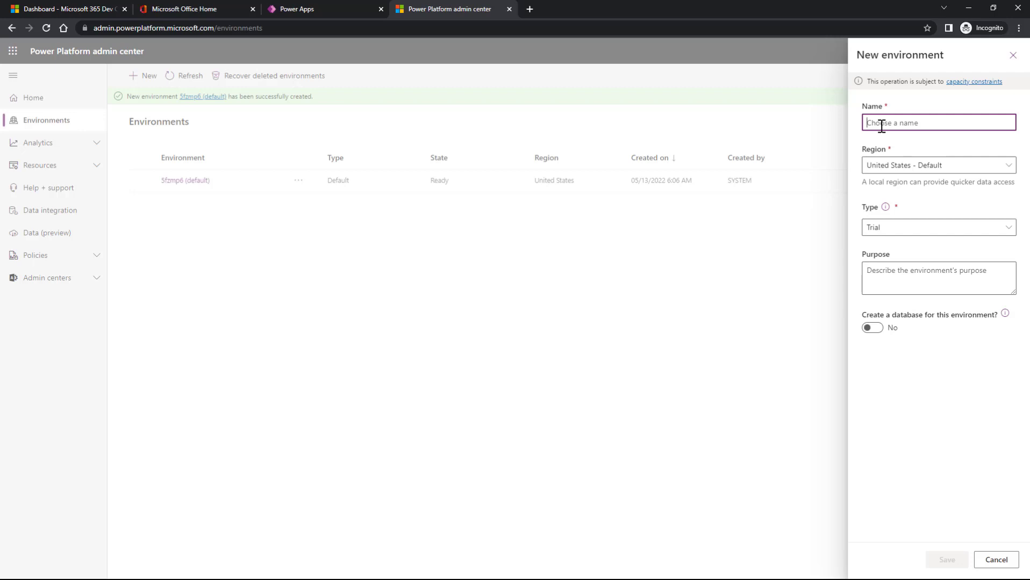
text(Practice)
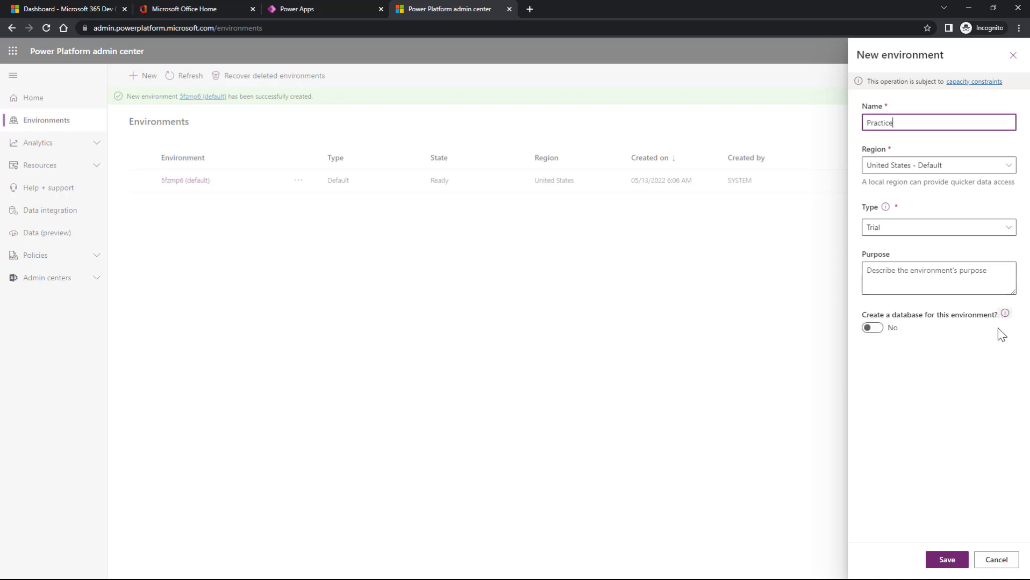
click(873, 328)
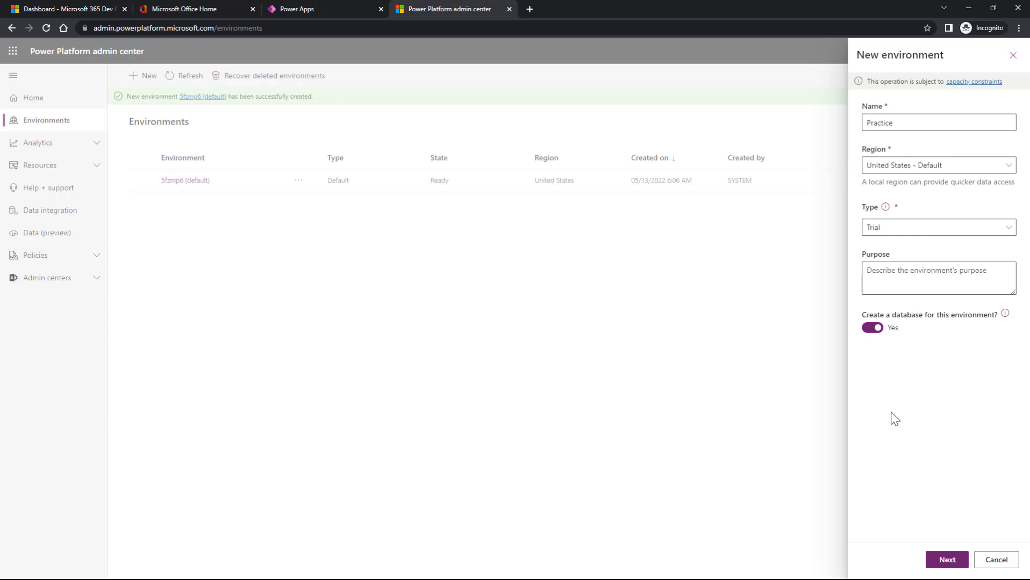
click(945, 560)
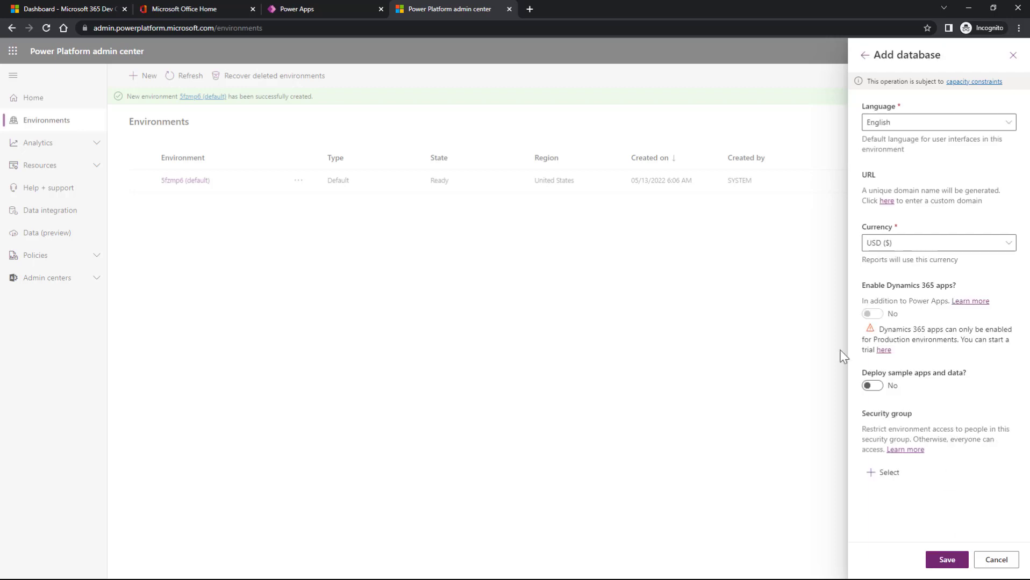
Look through the default languages offered for the database and choose English.
click(910, 124)
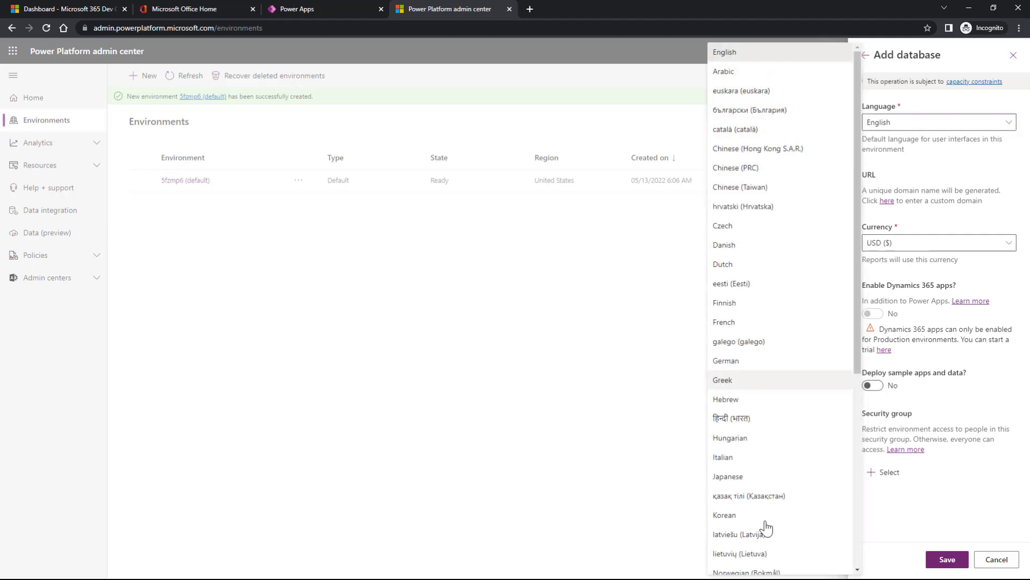
scroll(786, 436, down, 5)
scroll(787, 436, down, 2)
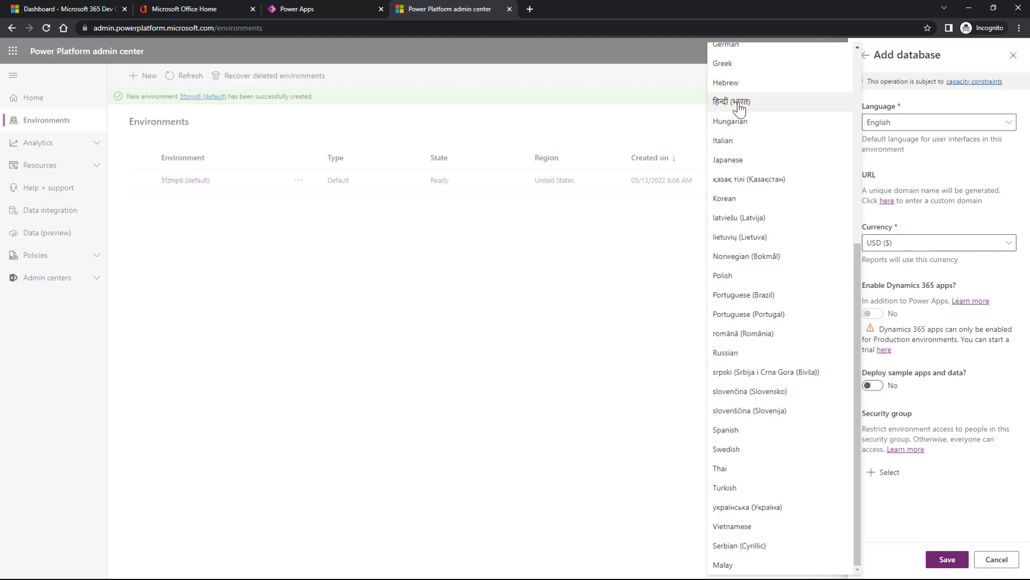
scroll(761, 232, up, 5)
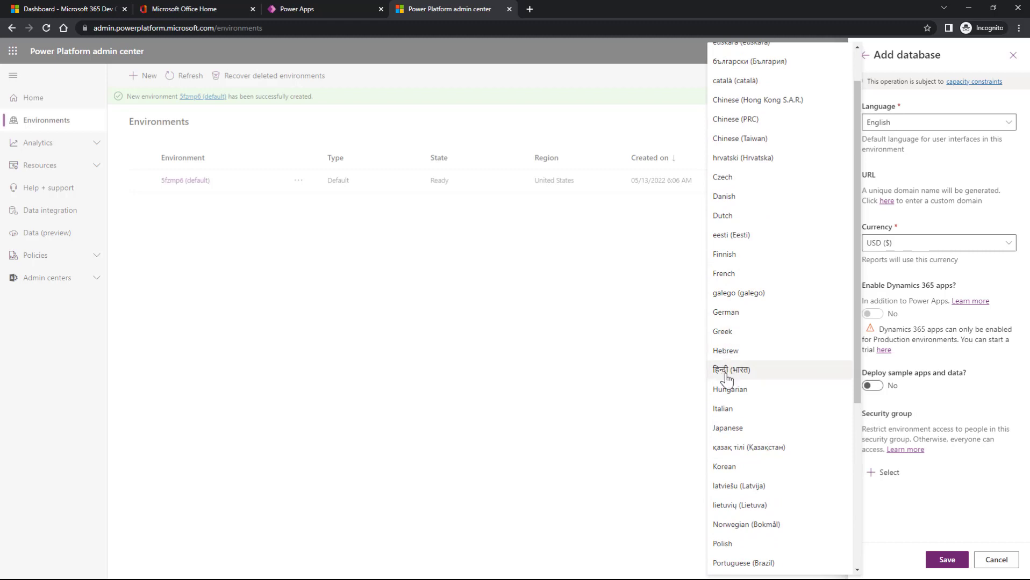
scroll(757, 349, down, 3)
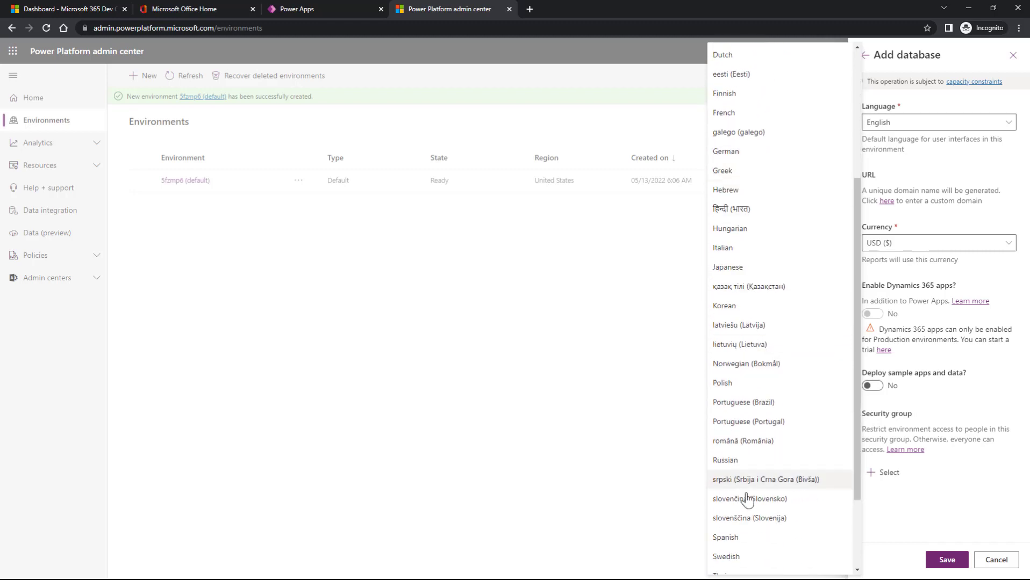
scroll(734, 451, down, 1)
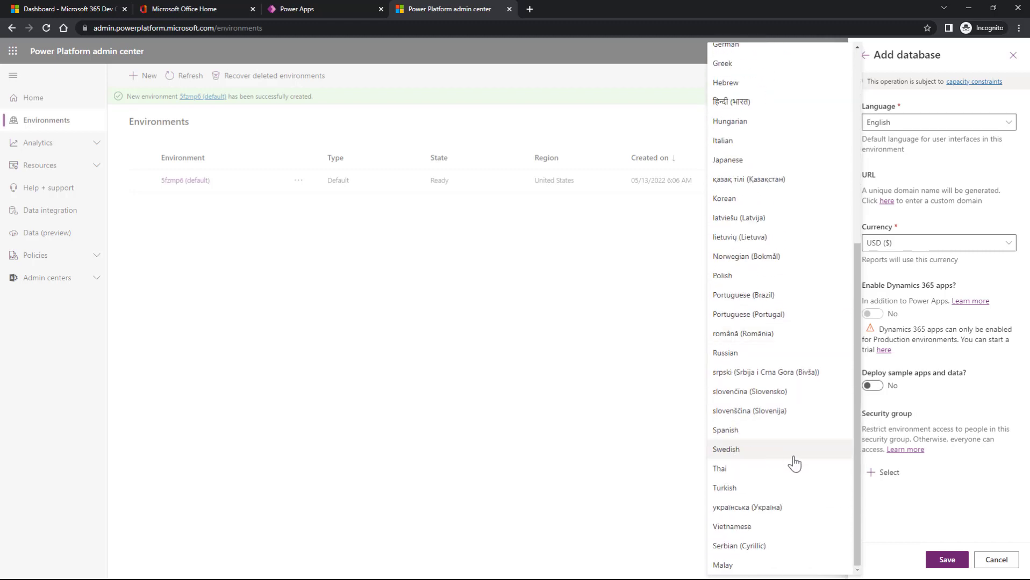
scroll(791, 451, up, 3)
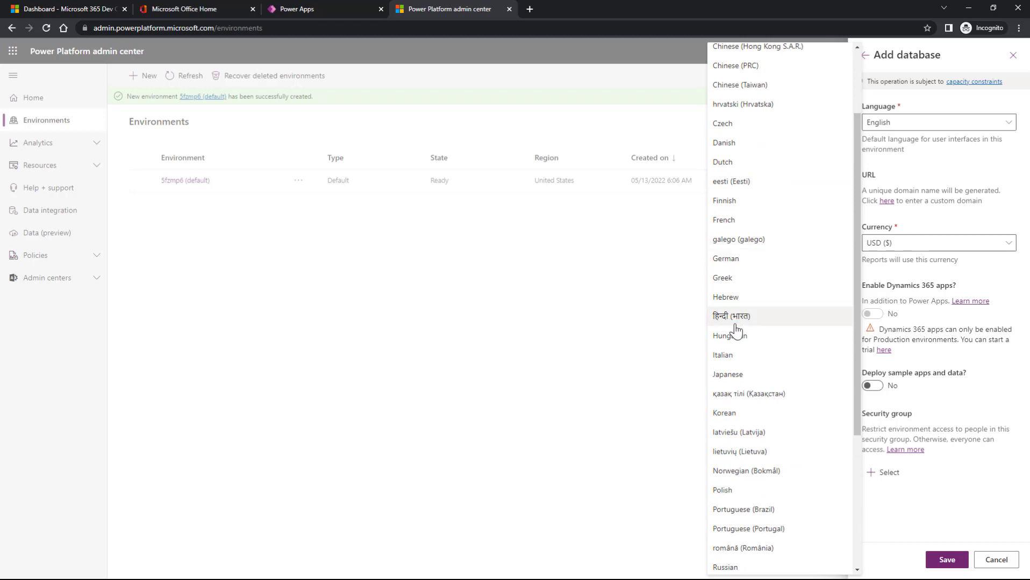
scroll(779, 231, up, 2)
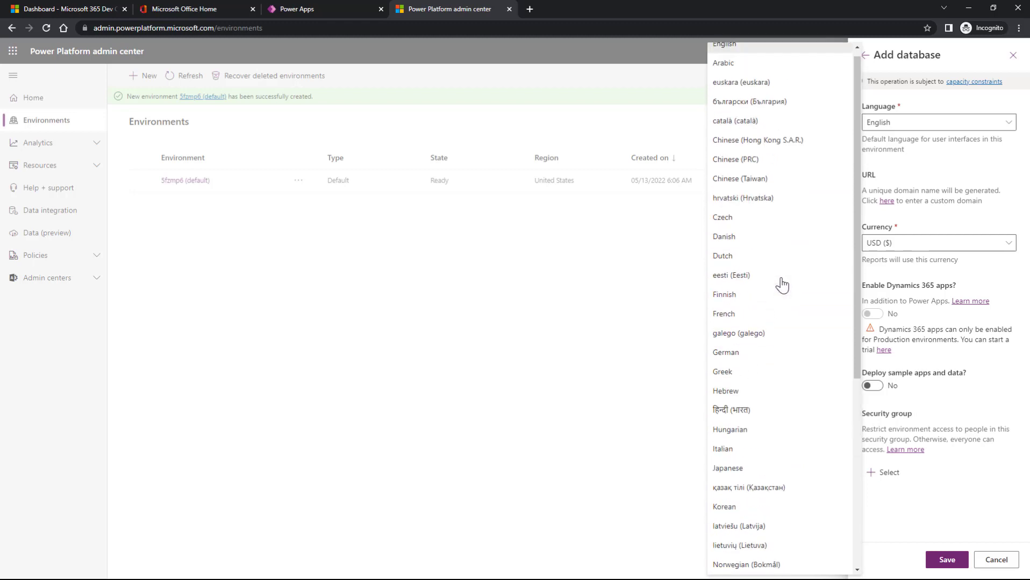
click(770, 59)
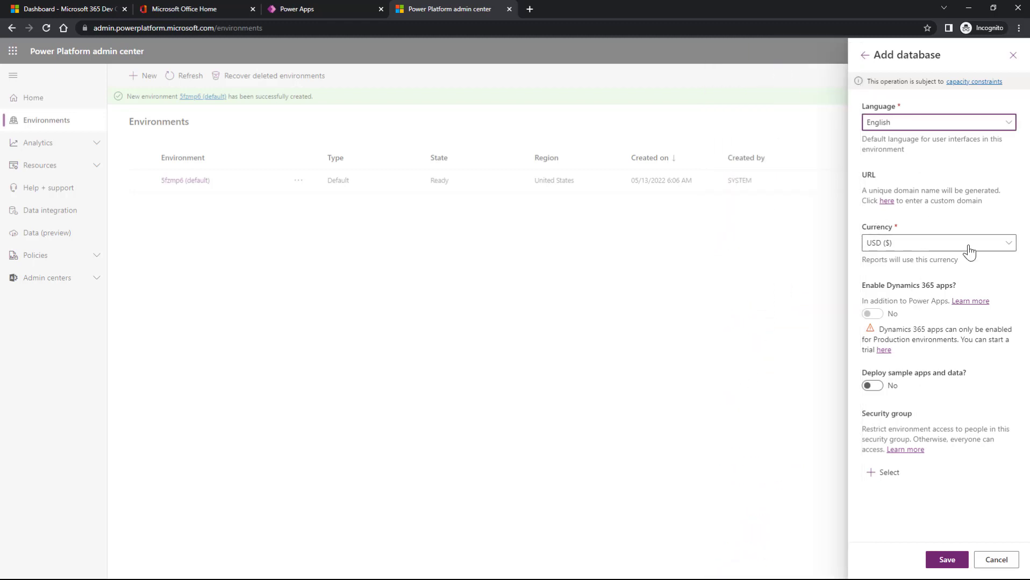
Look through the currencies offered for the database, leaving USD ($) selected.
click(912, 248)
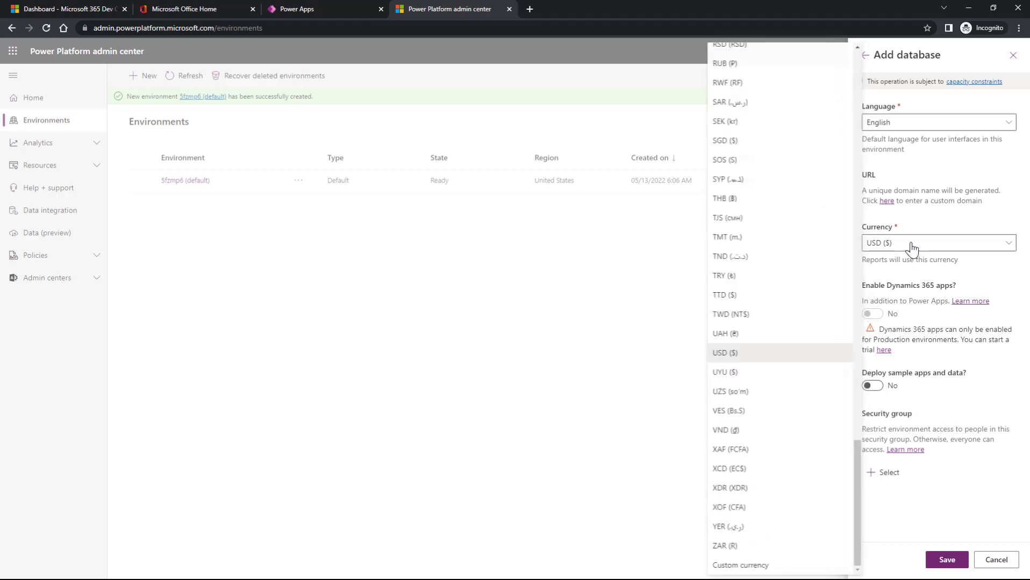
scroll(770, 379, up, 6)
scroll(769, 380, up, 3)
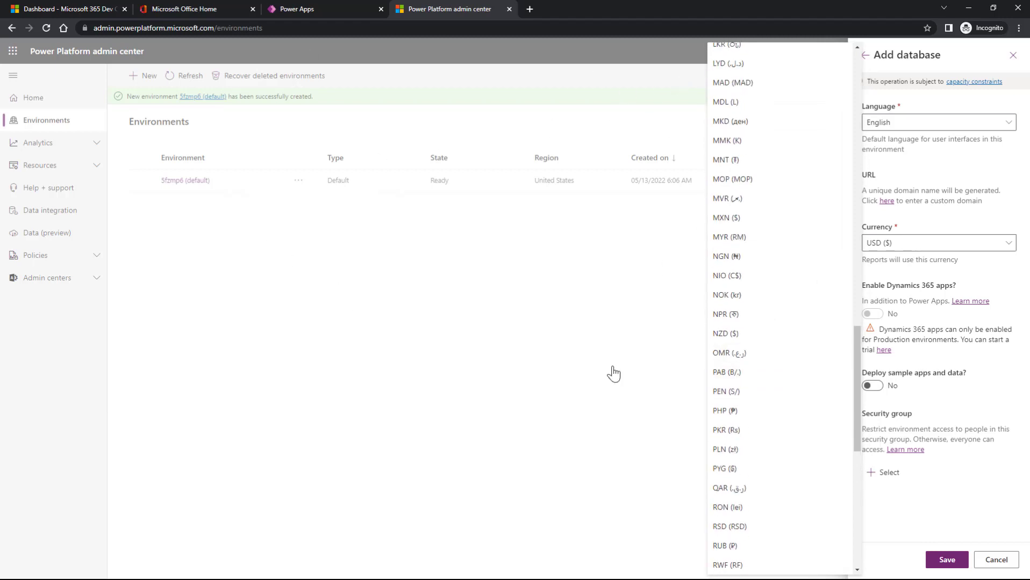
click(944, 229)
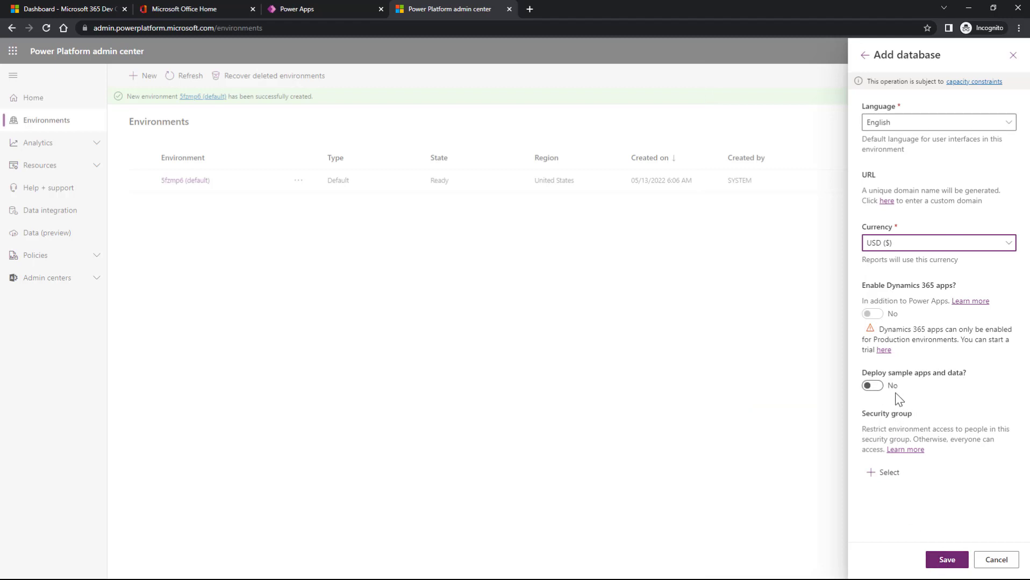
Enable deploying sample apps and data, try to save the Practice trial environment with its database, and review the response.
click(872, 387)
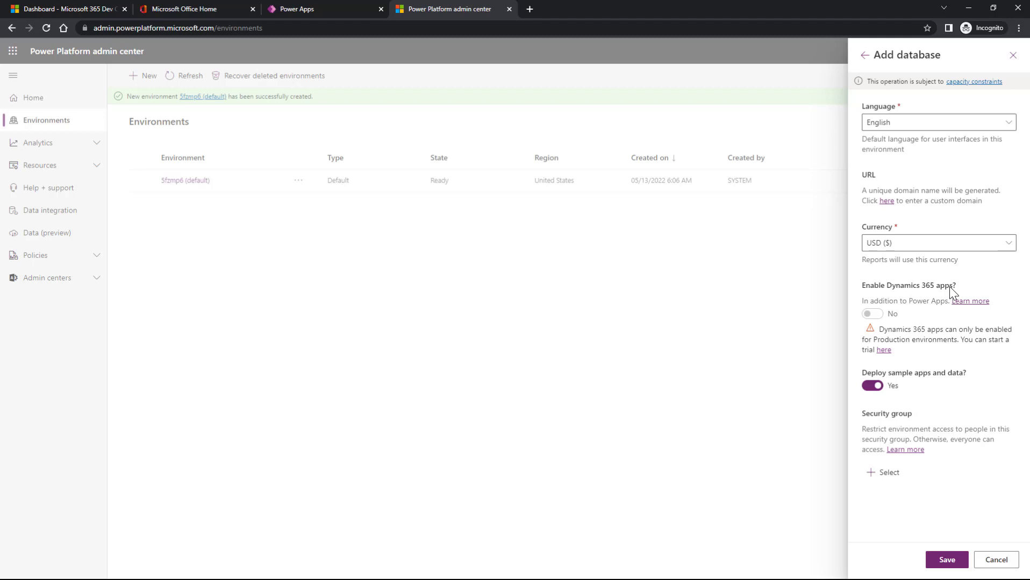
click(946, 560)
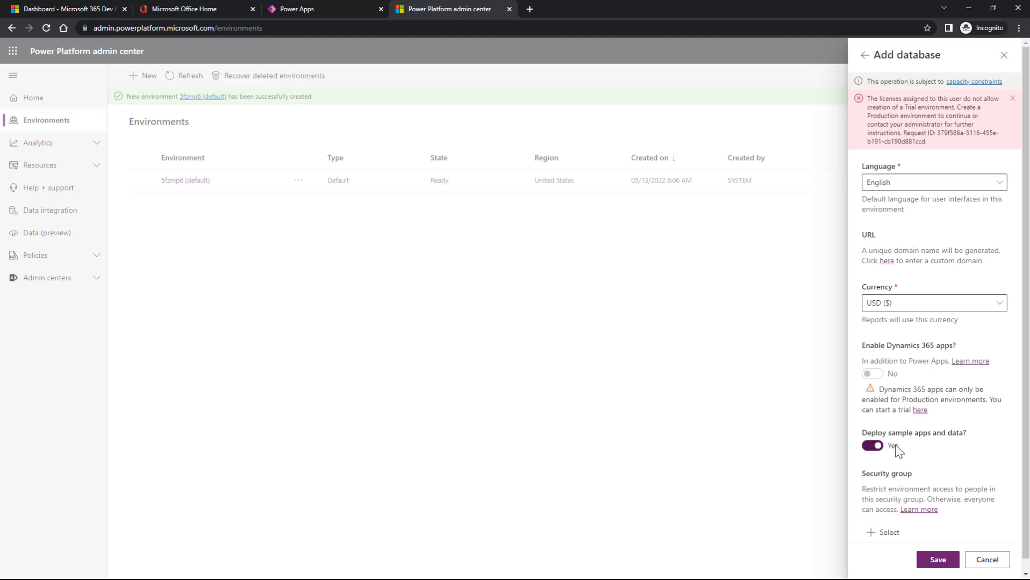
scroll(898, 452, down, 1)
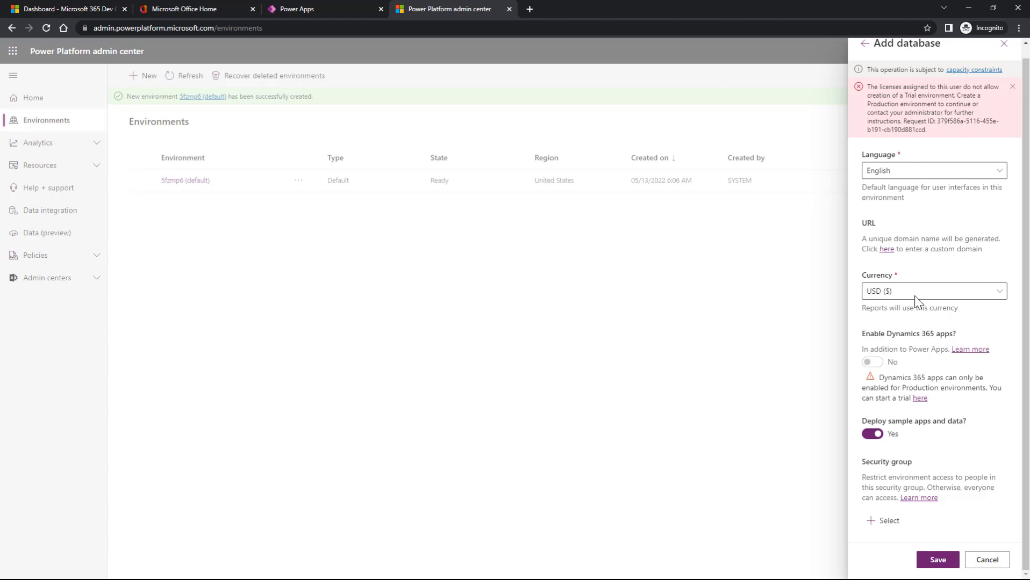
scroll(938, 151, up, 1)
drag(937, 151, 865, 97)
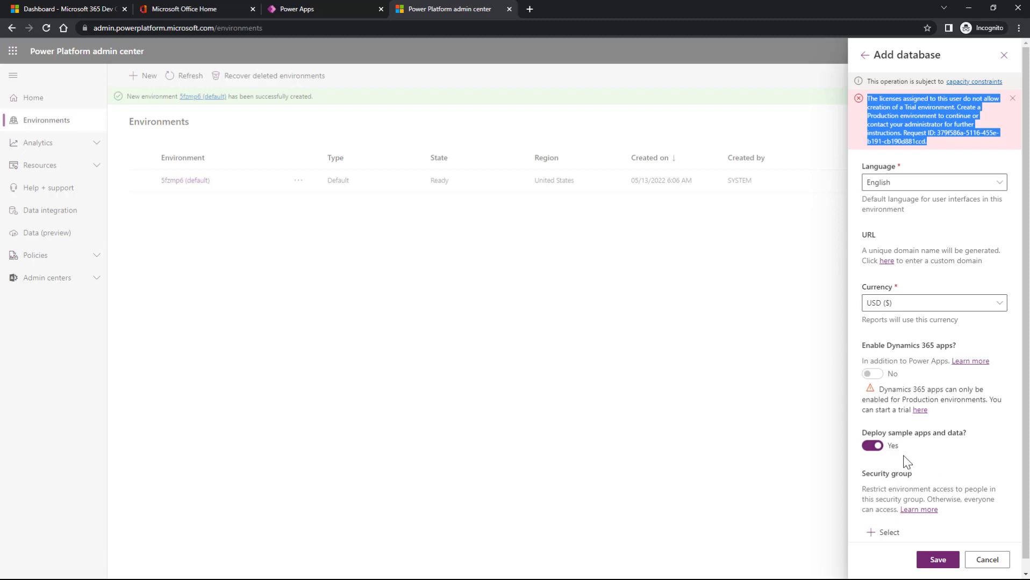
Try to save the Practice trial environment without a database, review the response and close the new environment form.
click(866, 61)
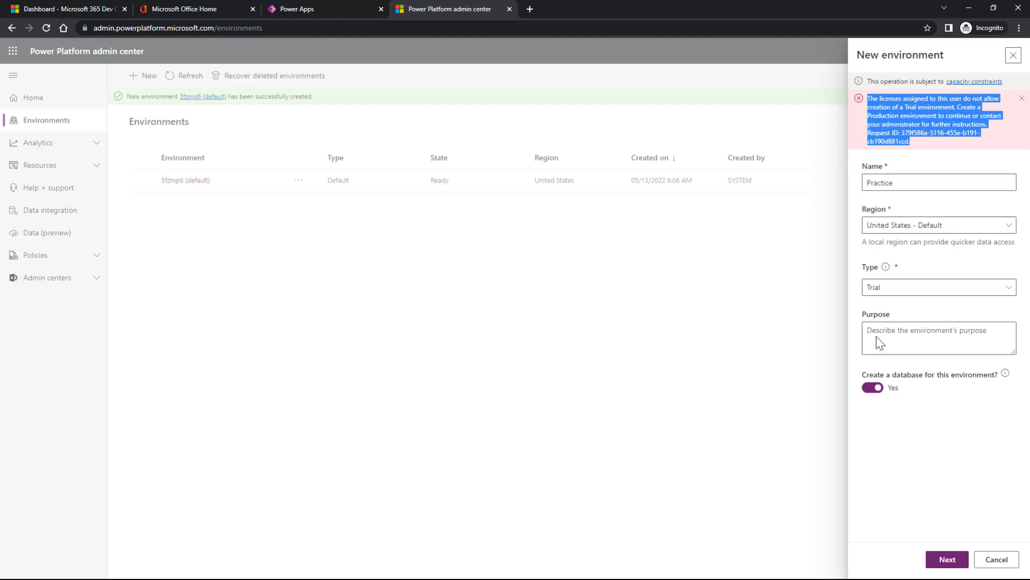
click(872, 388)
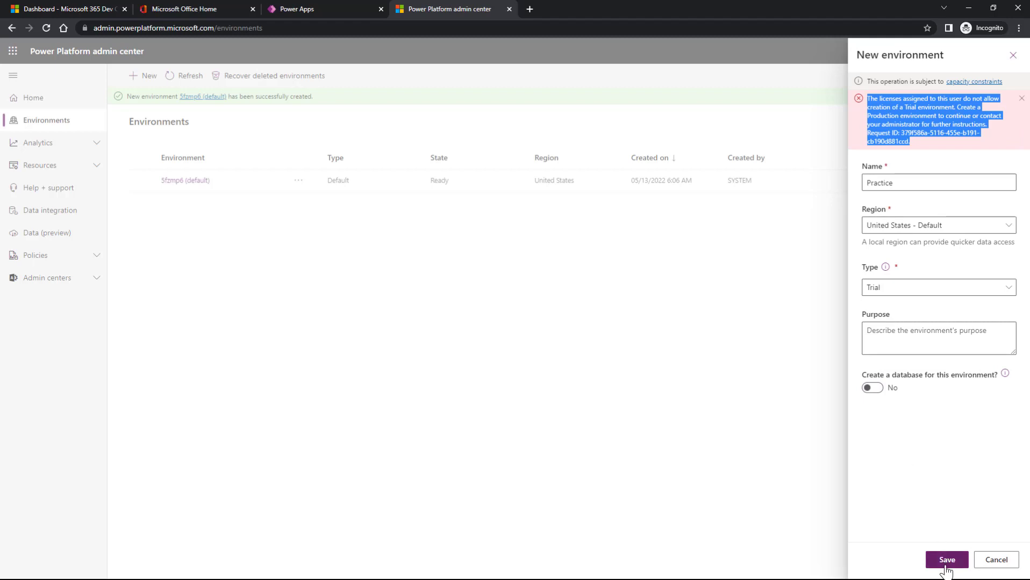
click(1021, 99)
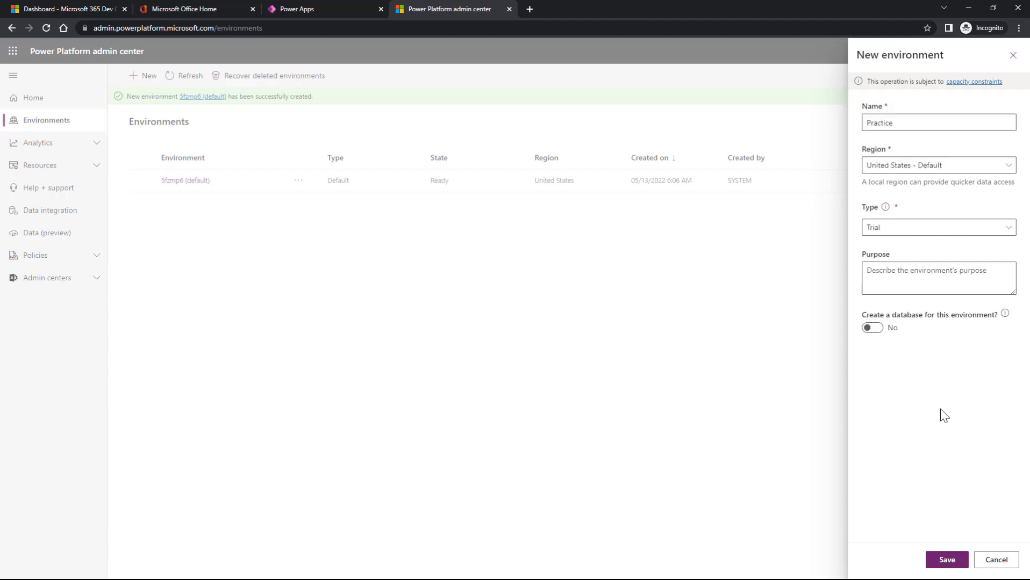
click(947, 560)
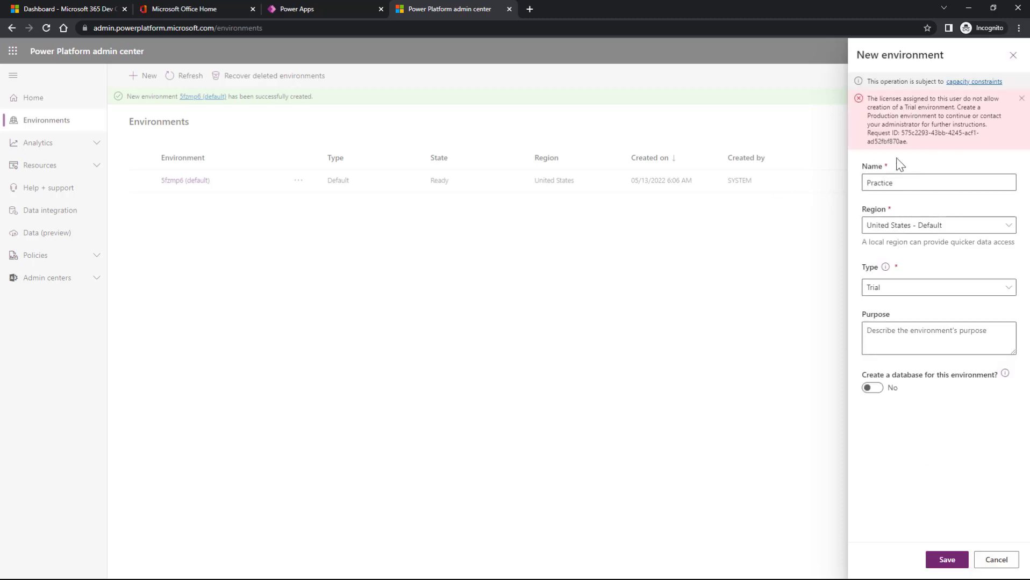
drag(867, 99, 907, 144)
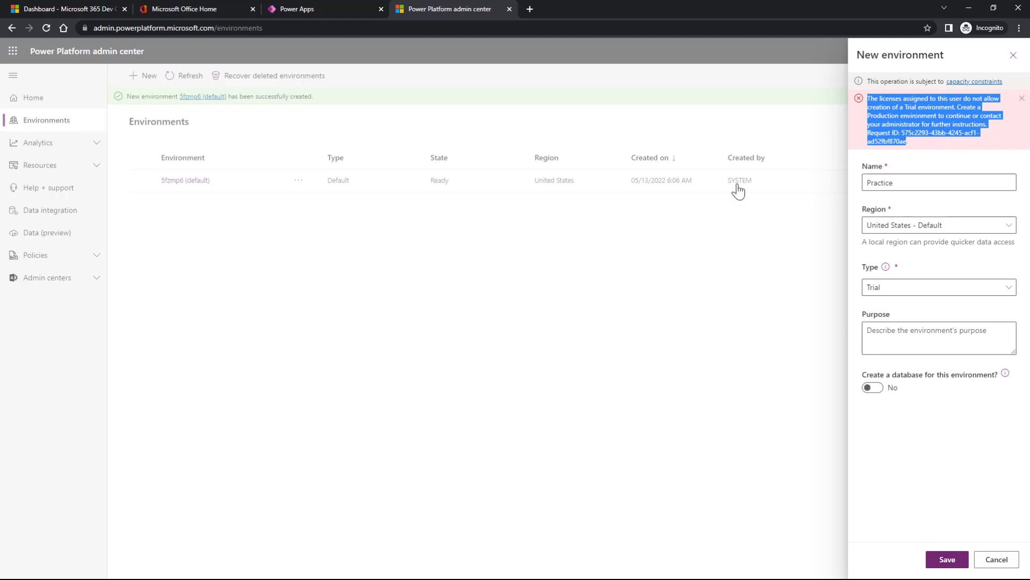
click(1012, 55)
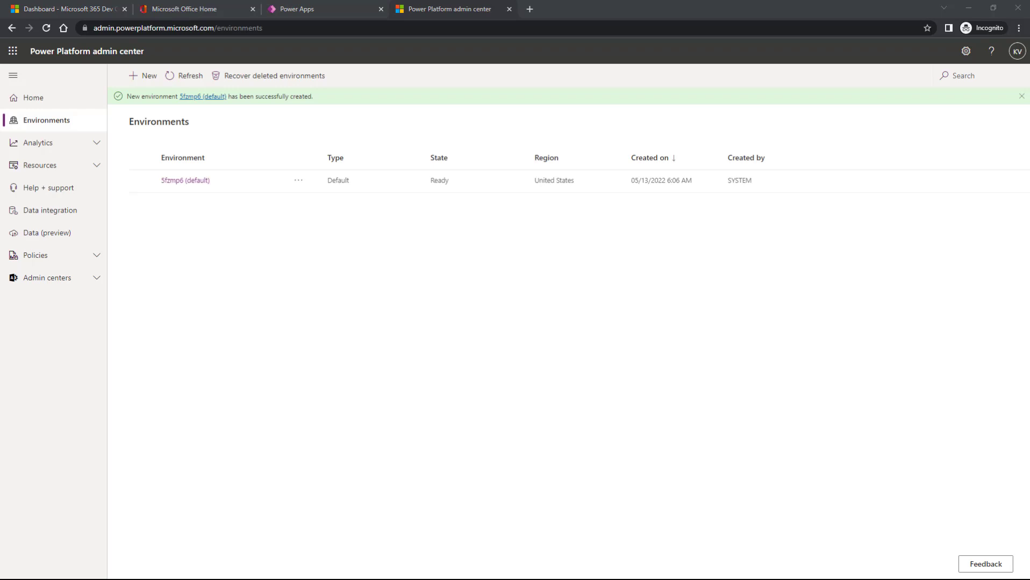
Switch to the other browser window's Power Apps account and open the environments list in its Power Platform admin center.
drag(1, 81, 630, 3)
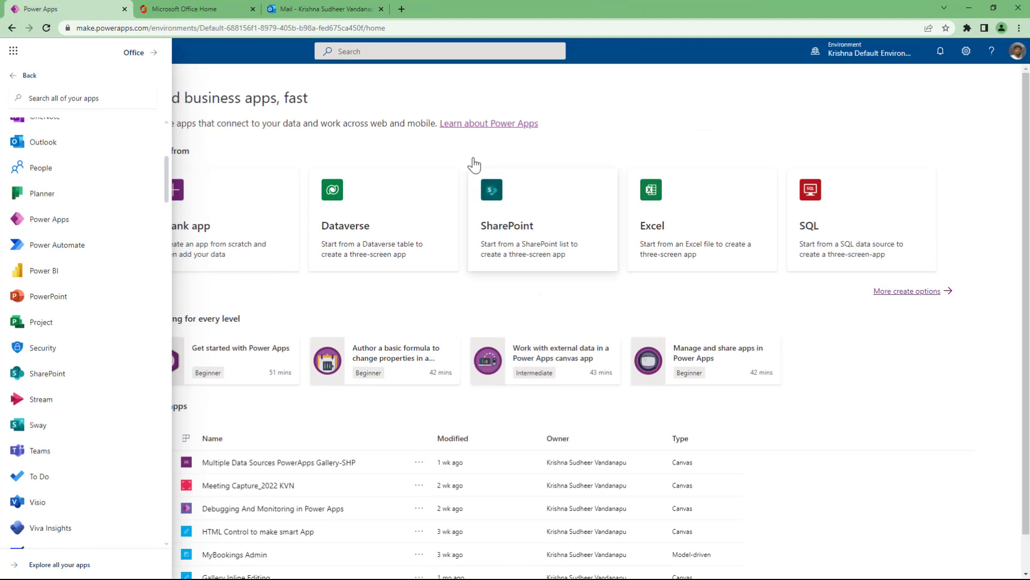
click(551, 81)
click(966, 51)
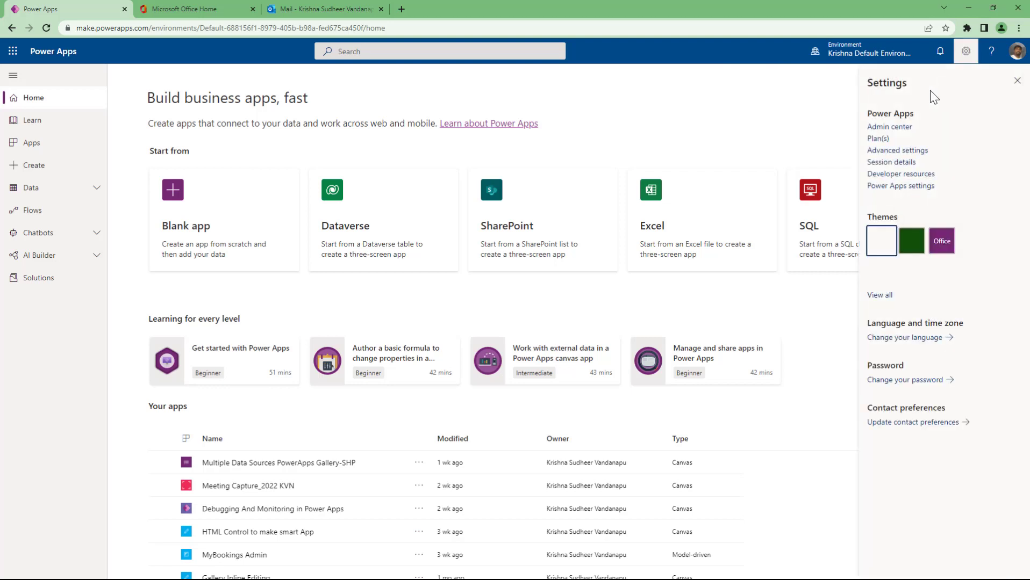
click(888, 128)
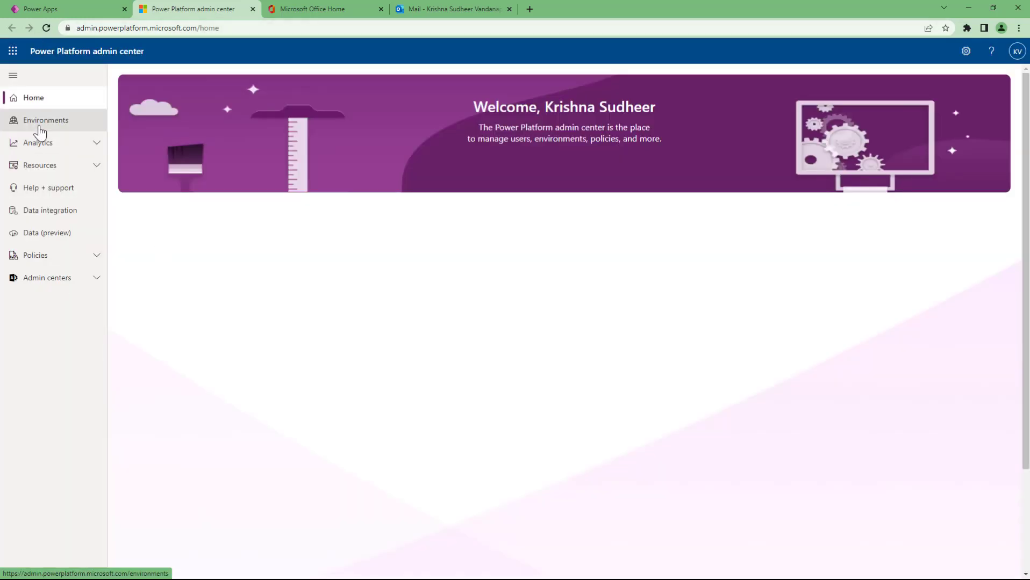
click(37, 124)
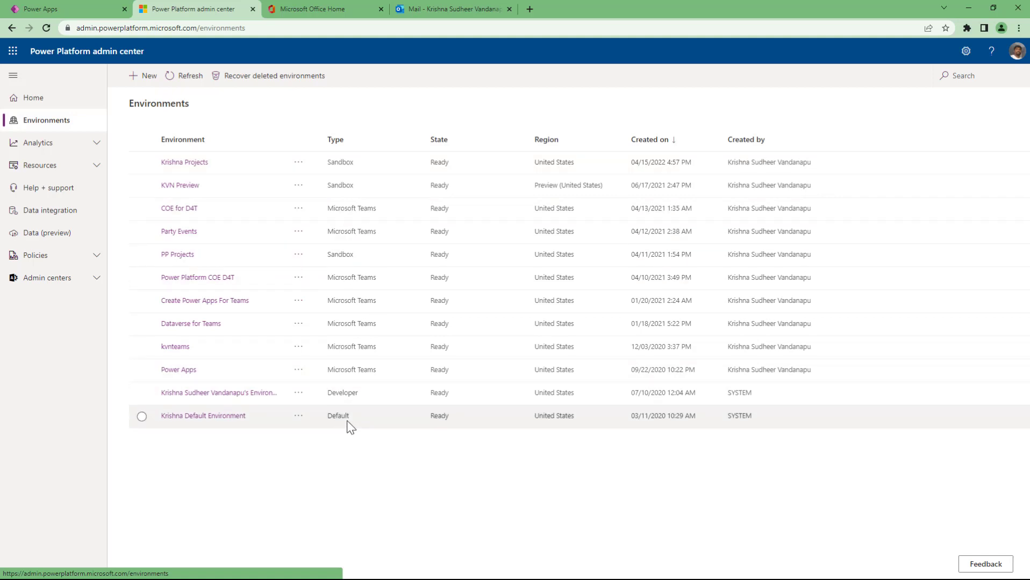
Start a new environment in this account and name it Practice.
click(144, 76)
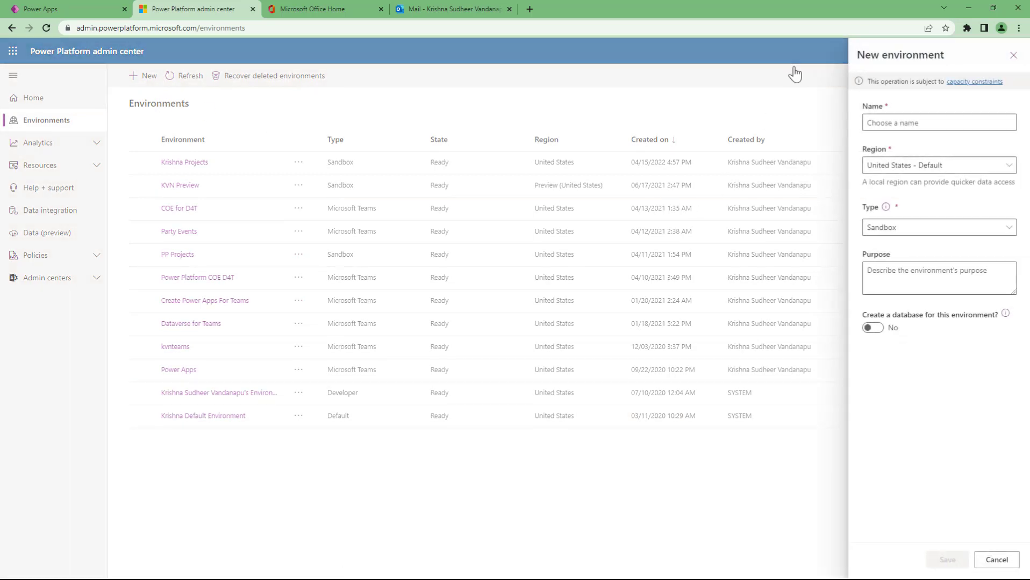
click(889, 123)
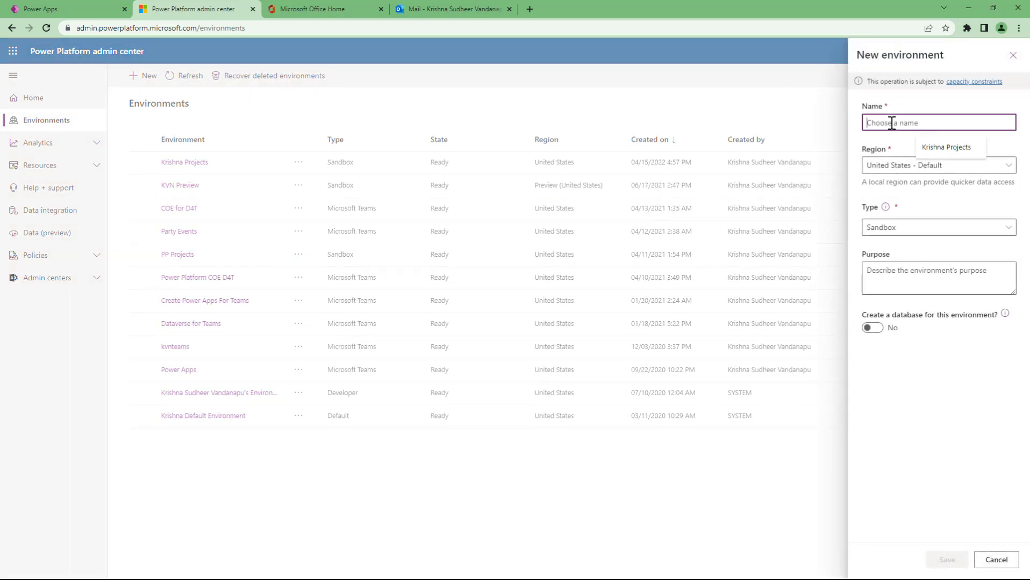
text(Pr)
key(BackSpace)
key(BackSpace)
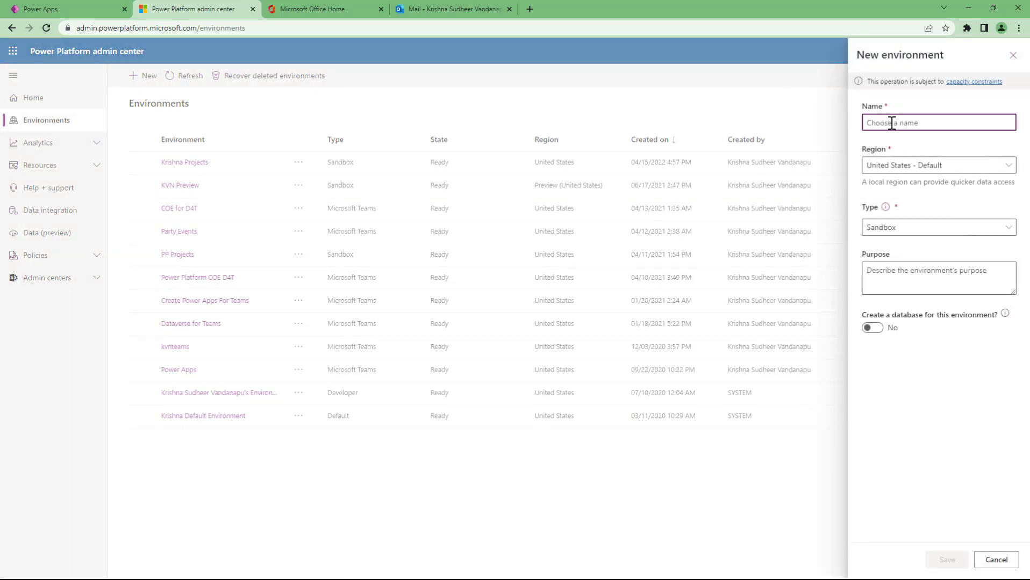
text(Practice)
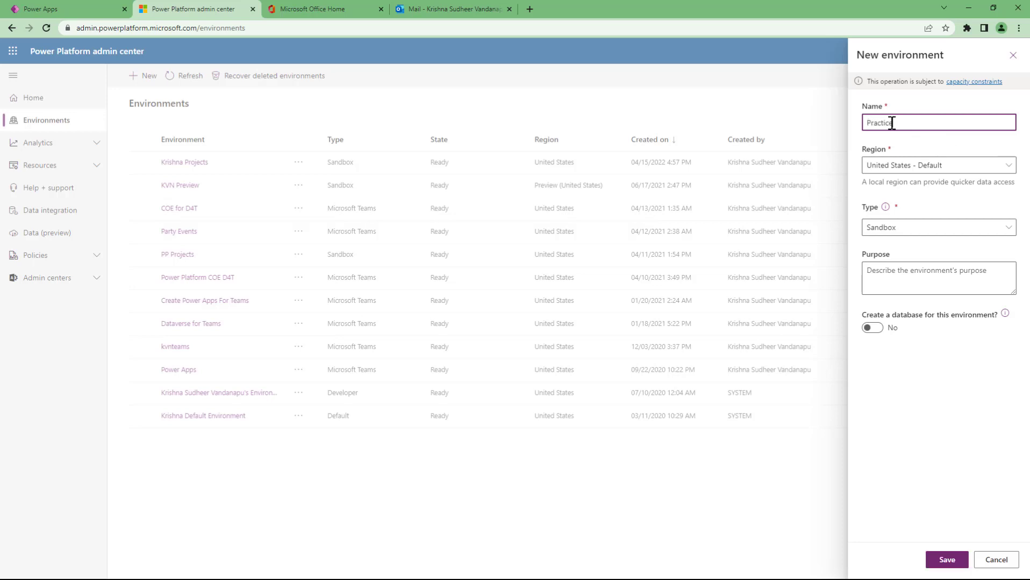
Set the Practice environment's type to Trial, enable its database with sample apps and data, and save it.
click(914, 235)
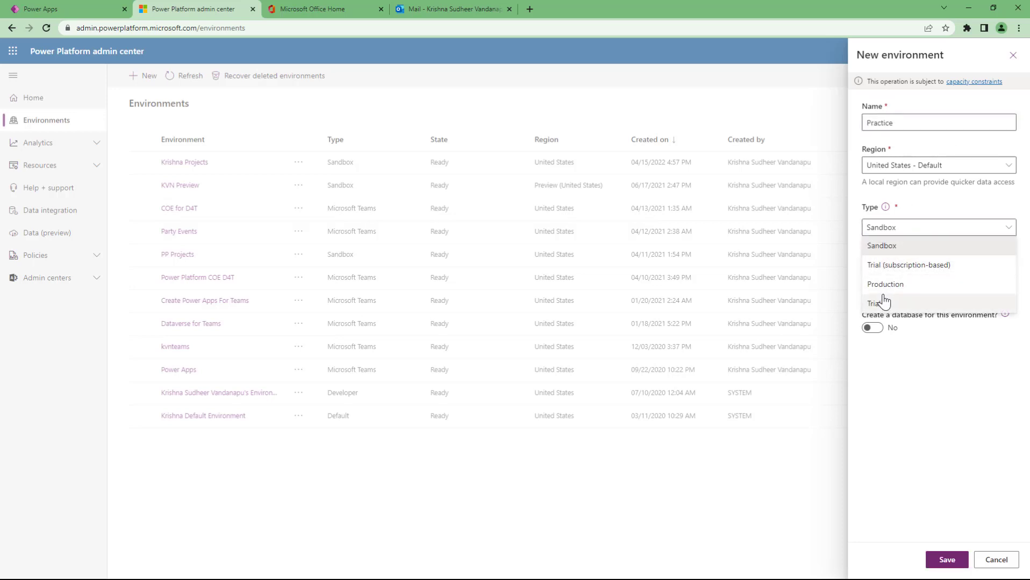
click(880, 301)
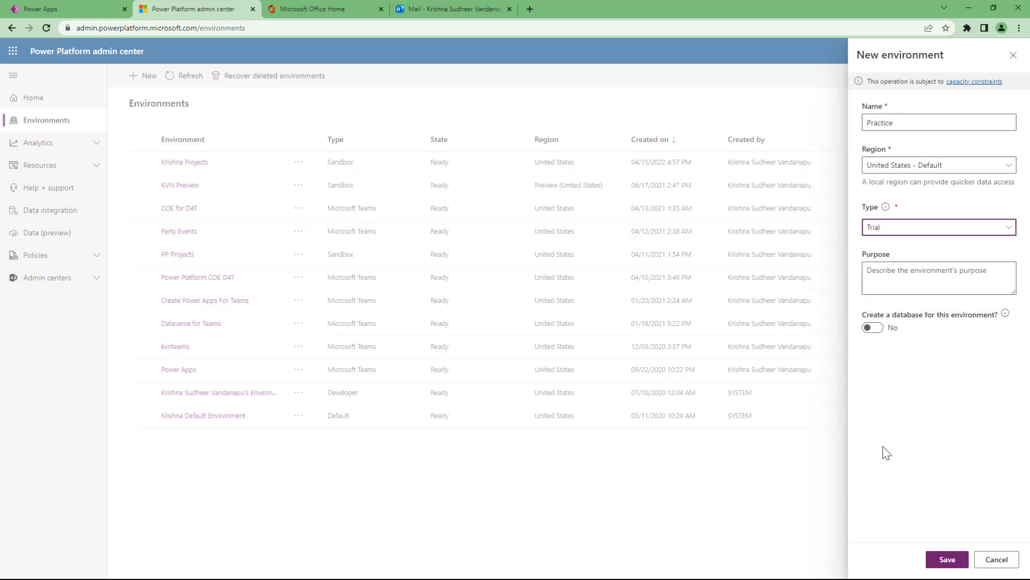
click(871, 328)
click(946, 561)
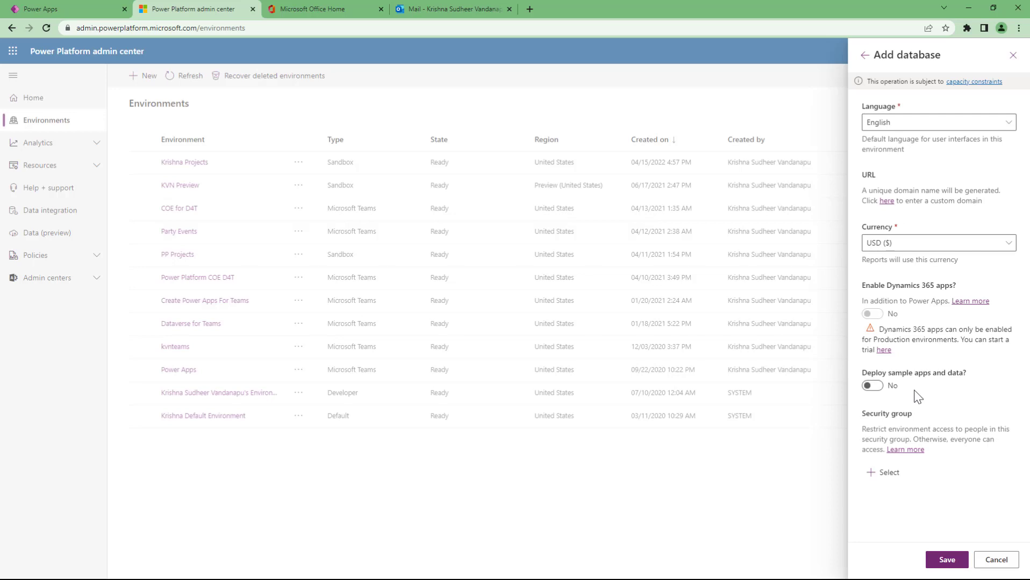
click(880, 386)
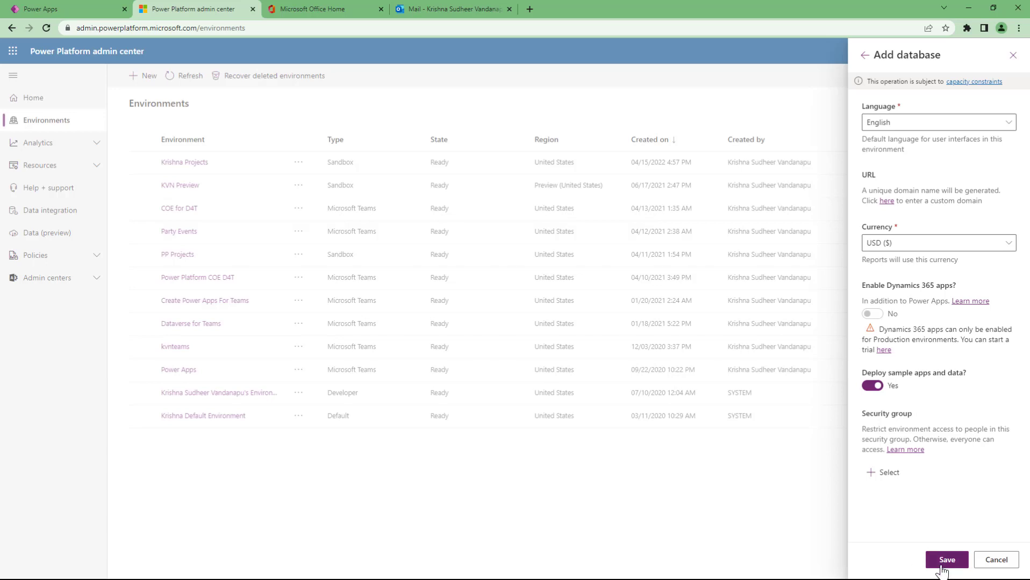
click(925, 560)
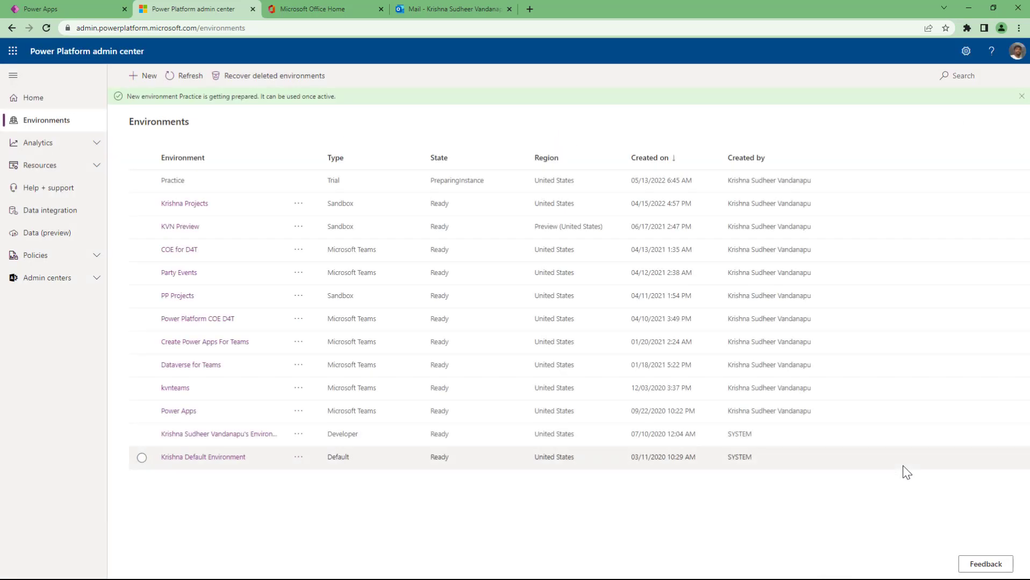
Check the Practice environment's state, reload the environments page, and check its remaining trial period.
click(223, 191)
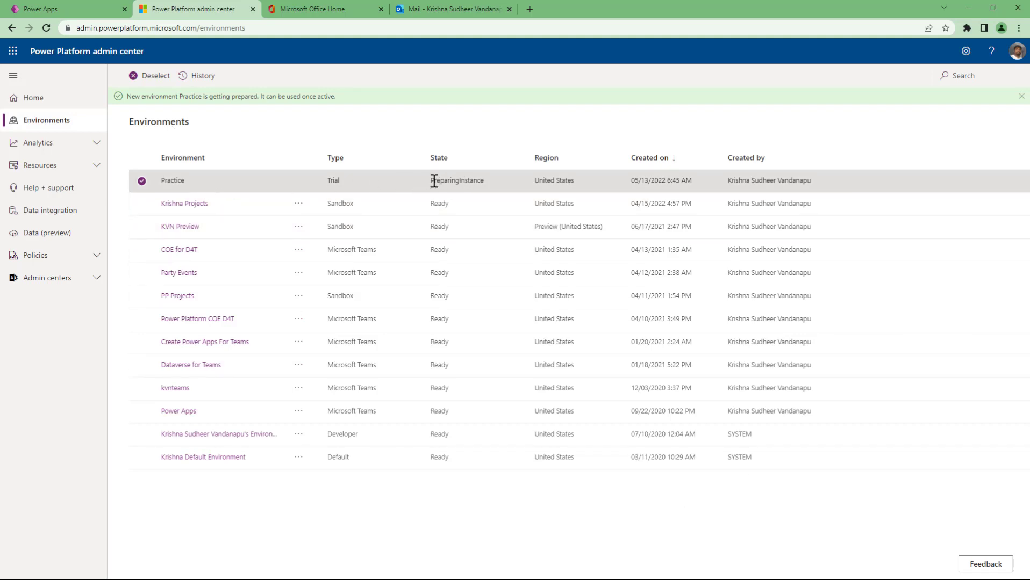
drag(432, 181, 484, 182)
click(460, 136)
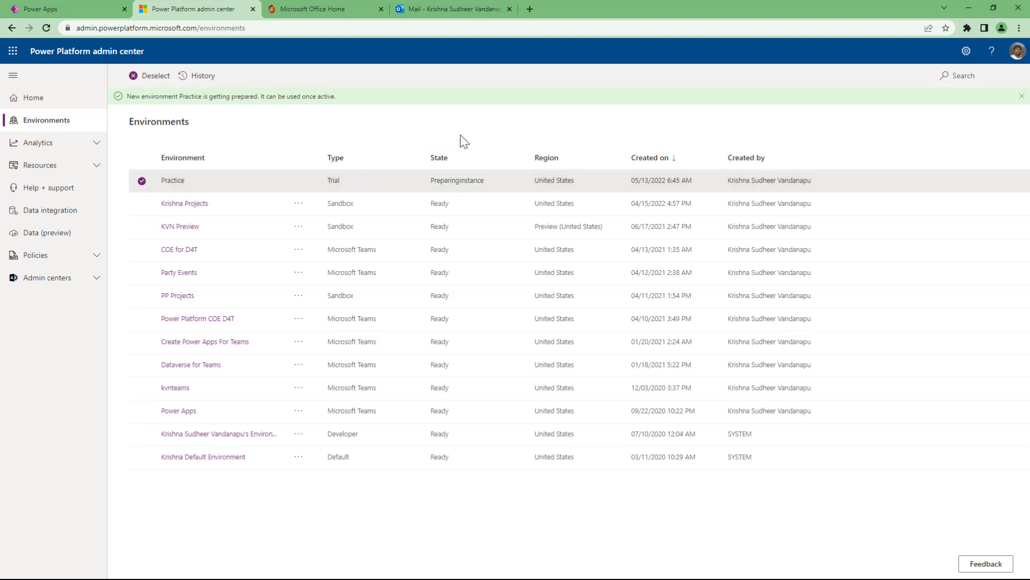
click(46, 28)
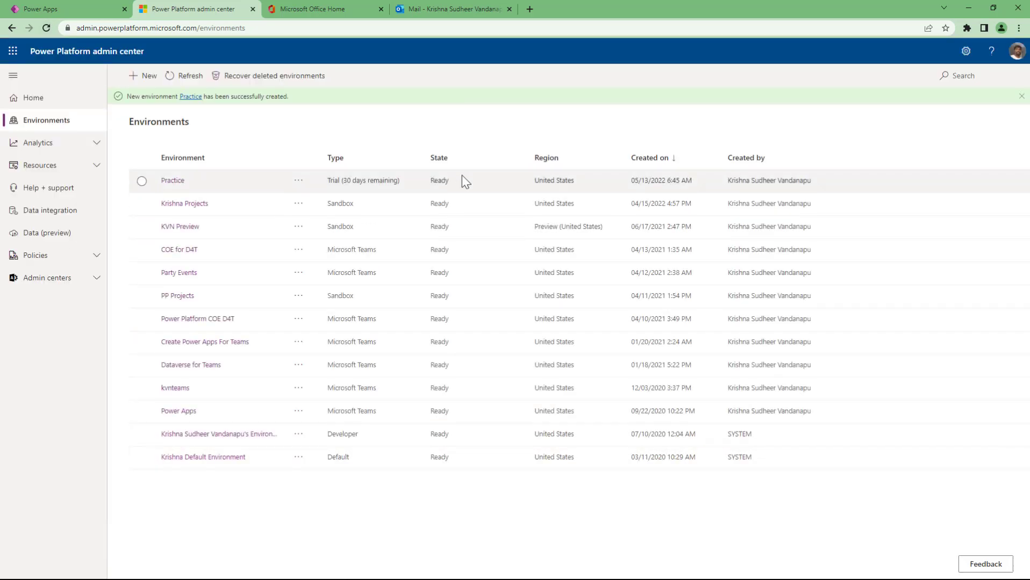
click(352, 188)
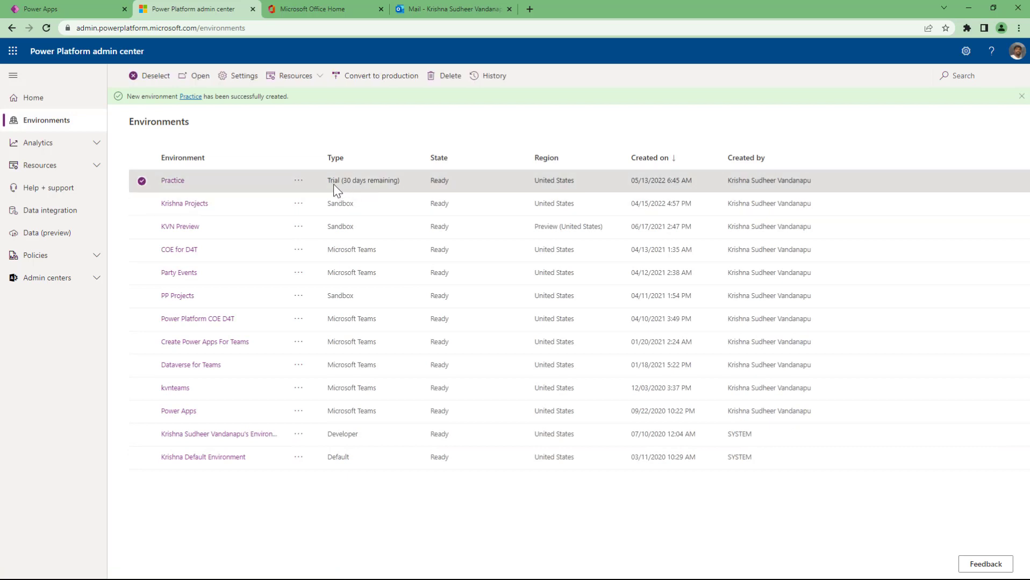
drag(345, 182, 397, 181)
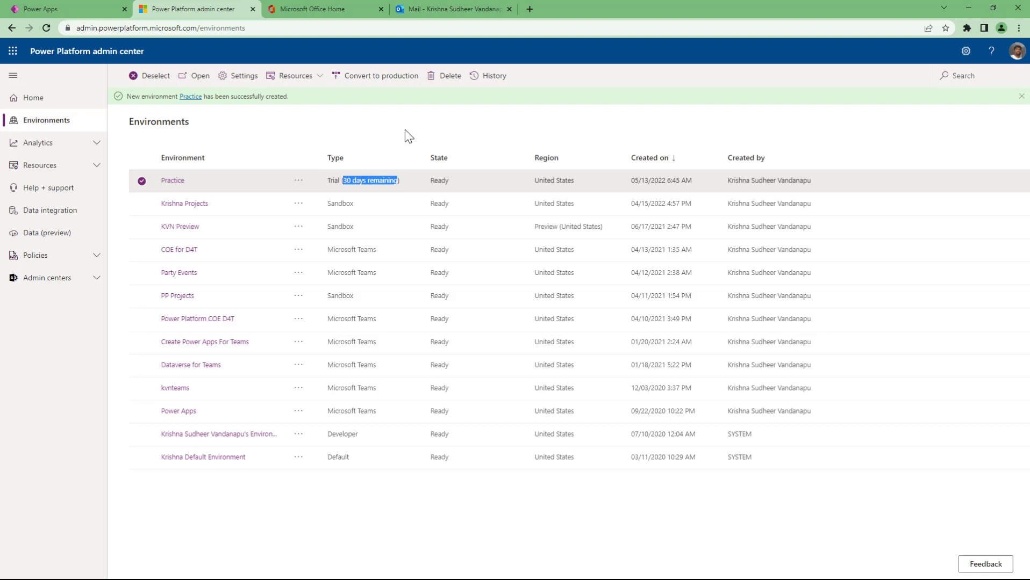
Switch to the already open Outlook mailbox, reload its inbox and look through the recent messages.
click(423, 13)
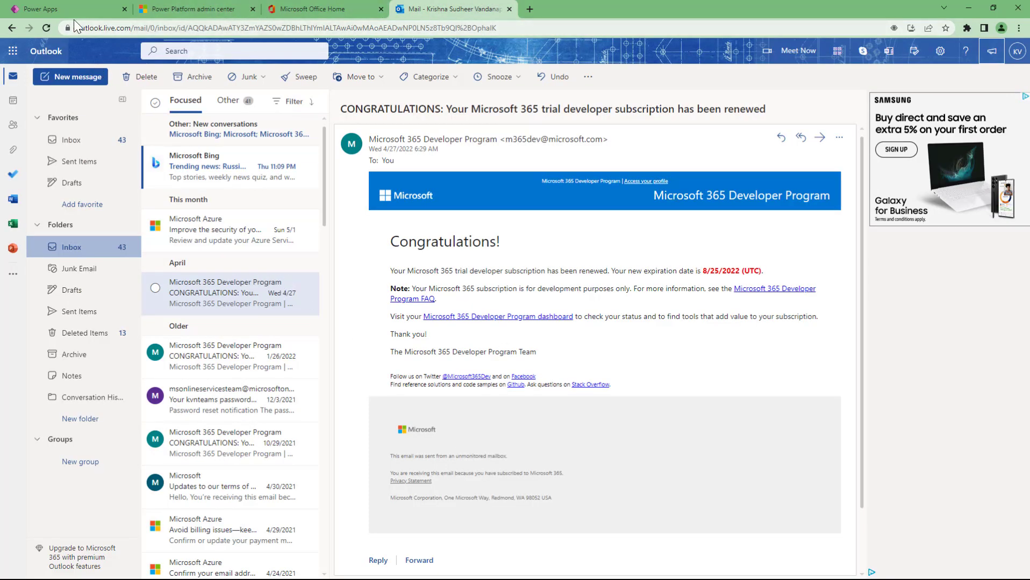
click(50, 29)
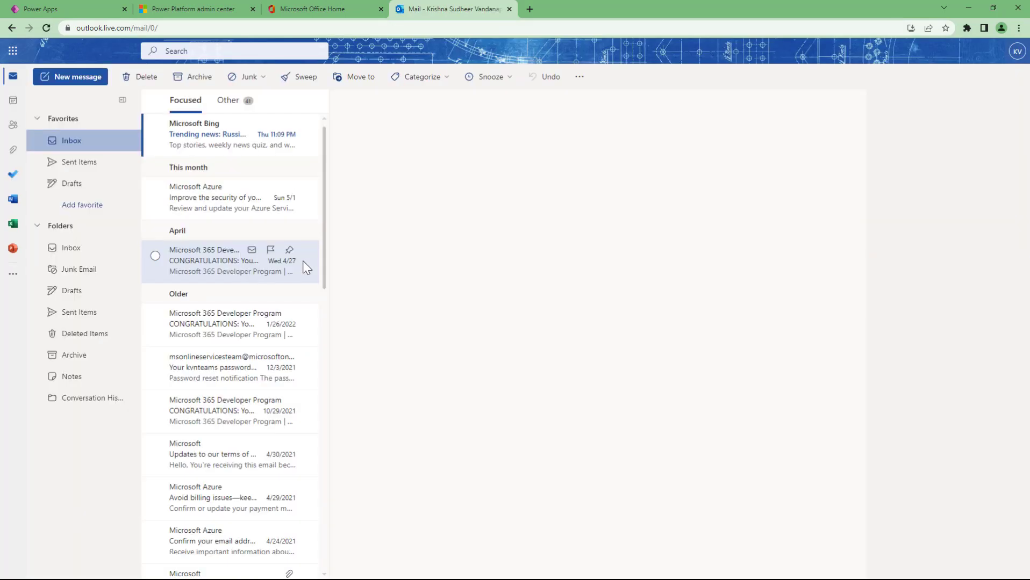
click(302, 262)
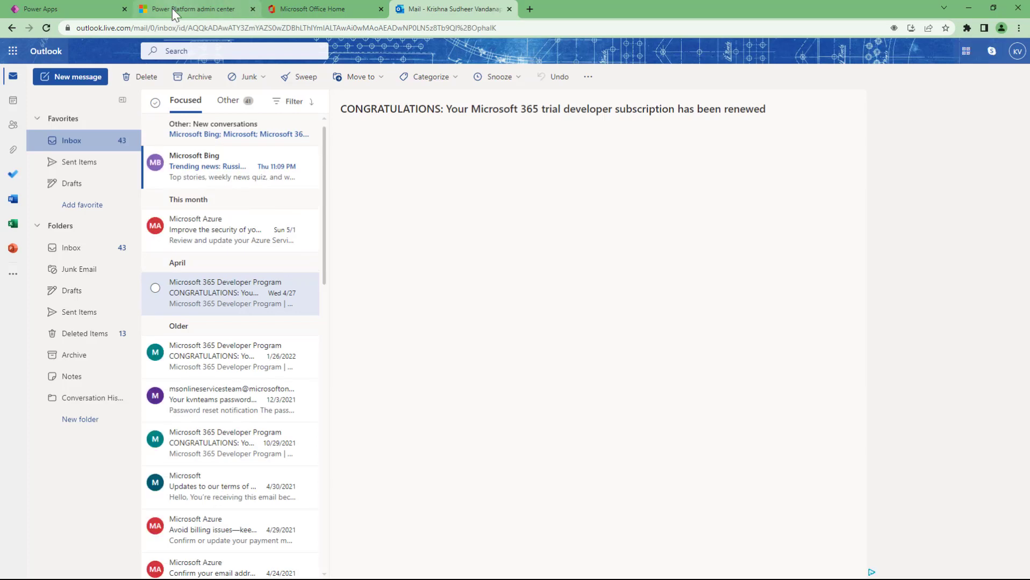
click(198, 177)
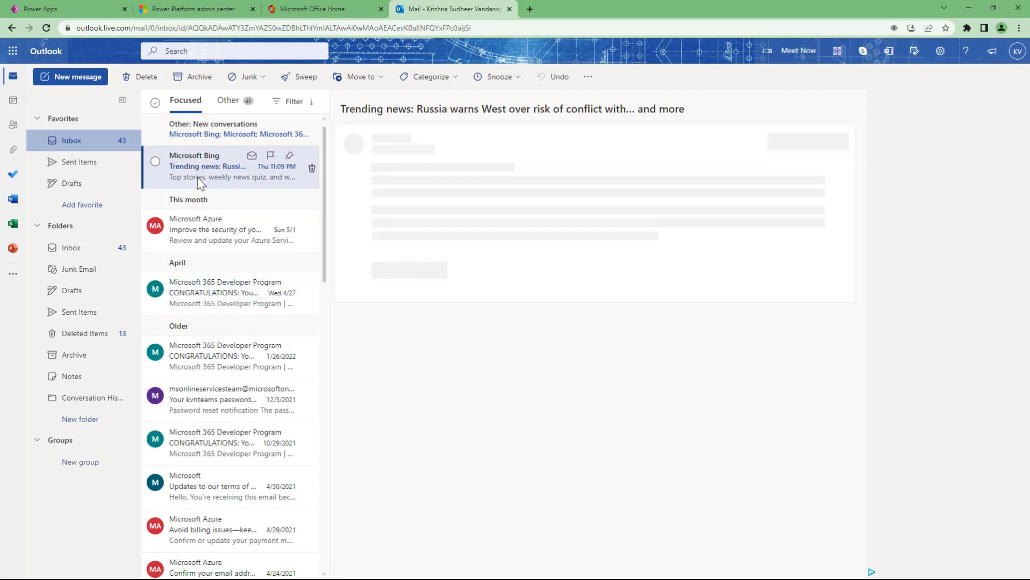
Return to the Power Platform admin center and open this account's Outlook in a new tab.
click(188, 11)
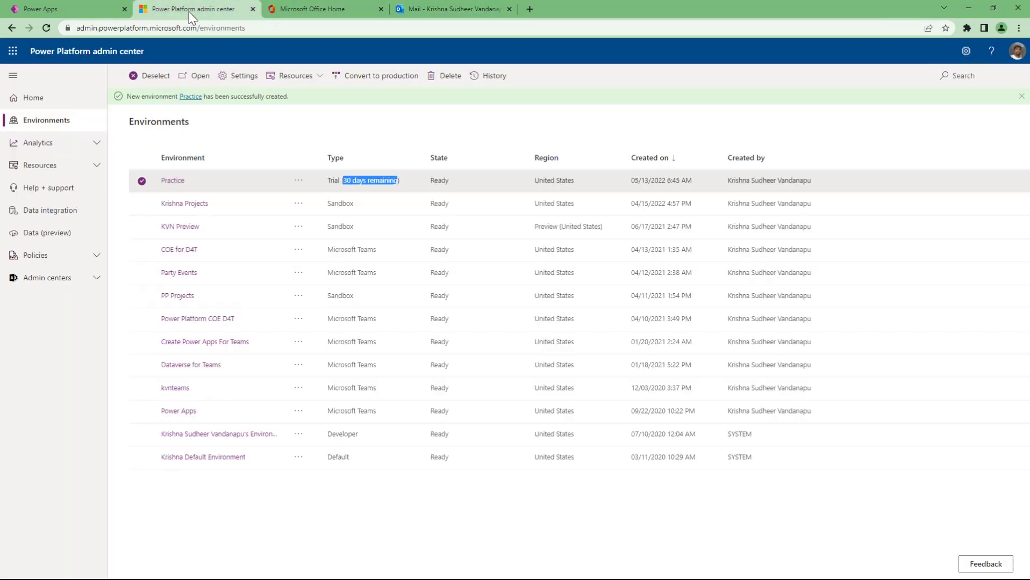
click(312, 123)
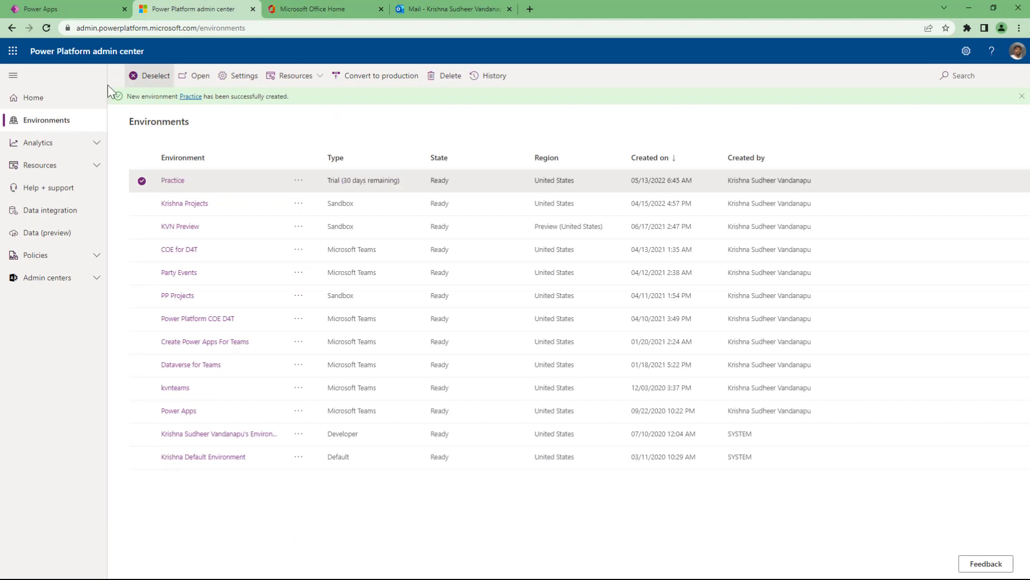
click(13, 51)
click(74, 120)
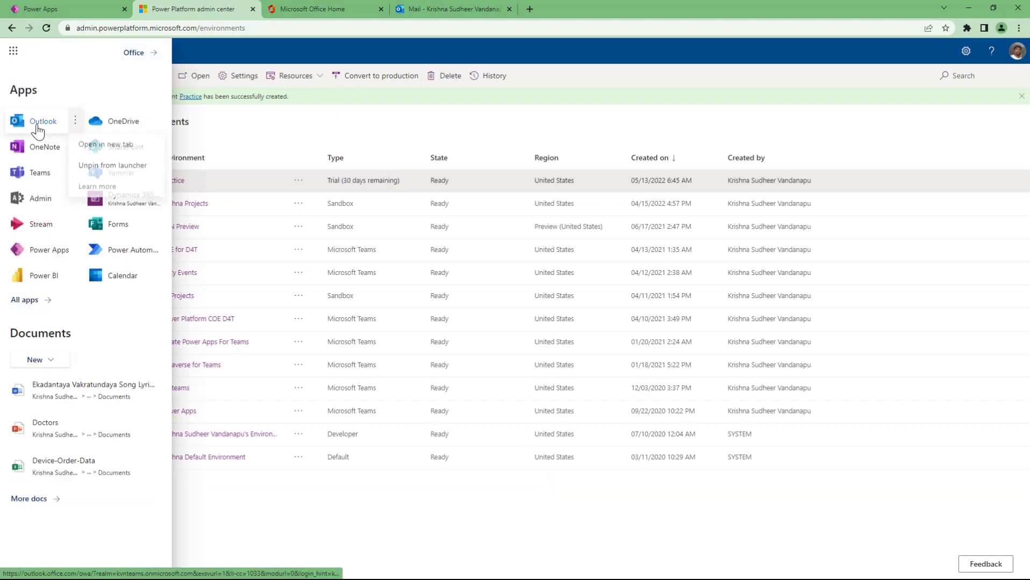
click(94, 152)
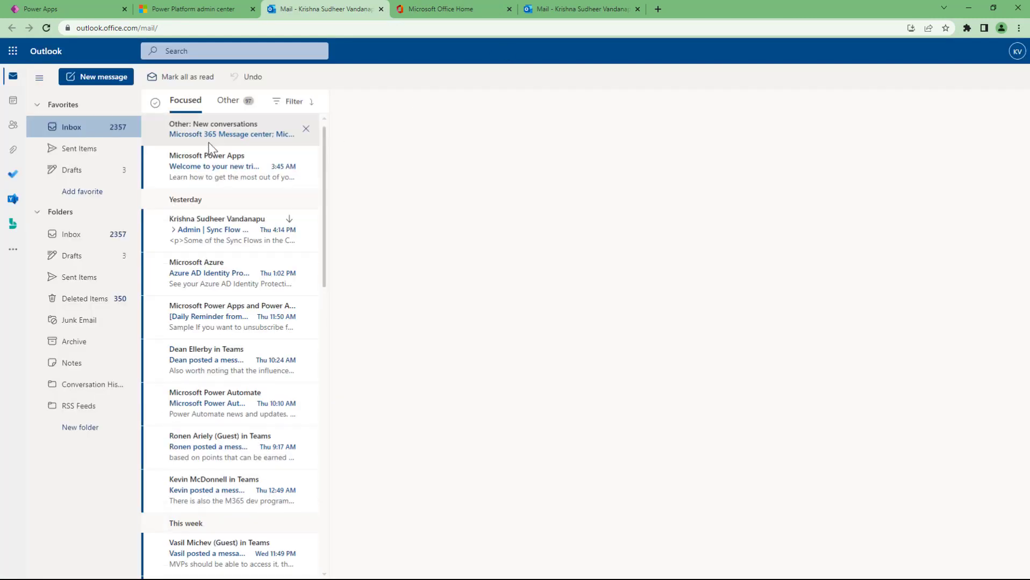
Read the "Welcome to your new trial environment" message from Microsoft Power Apps, then return to the Incognito browser window.
click(208, 142)
click(179, 104)
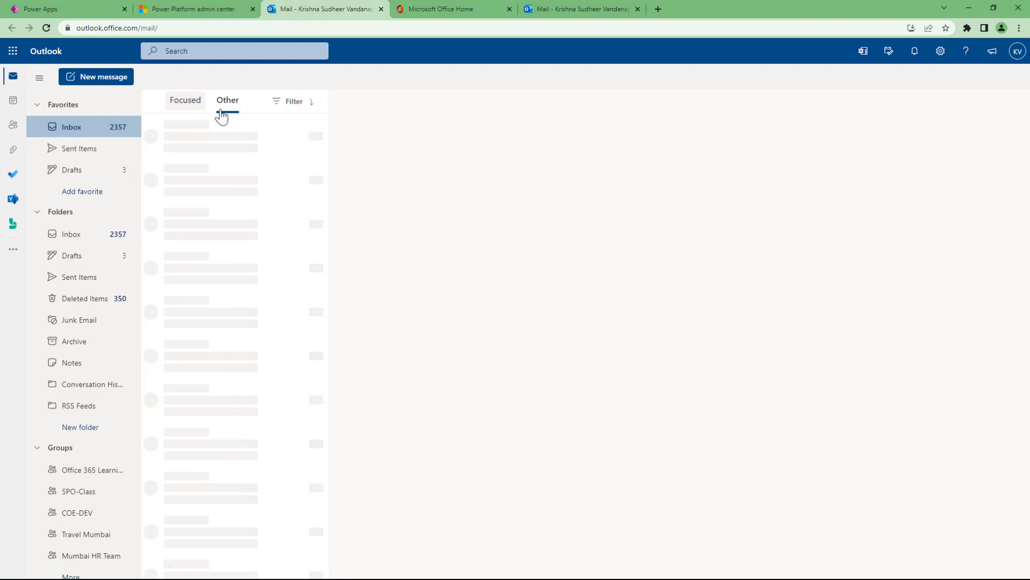
click(205, 135)
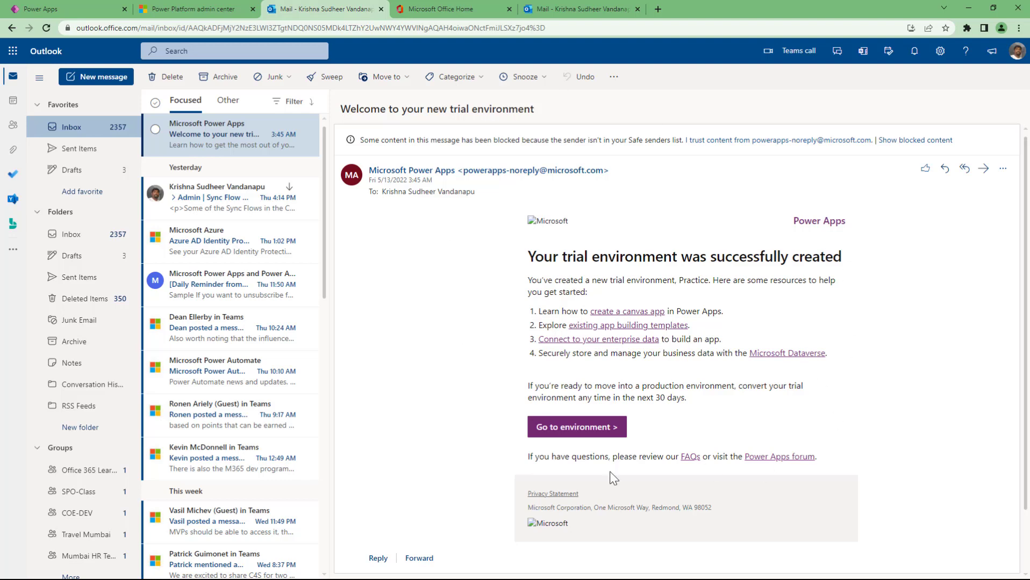
drag(715, 16, 0, 304)
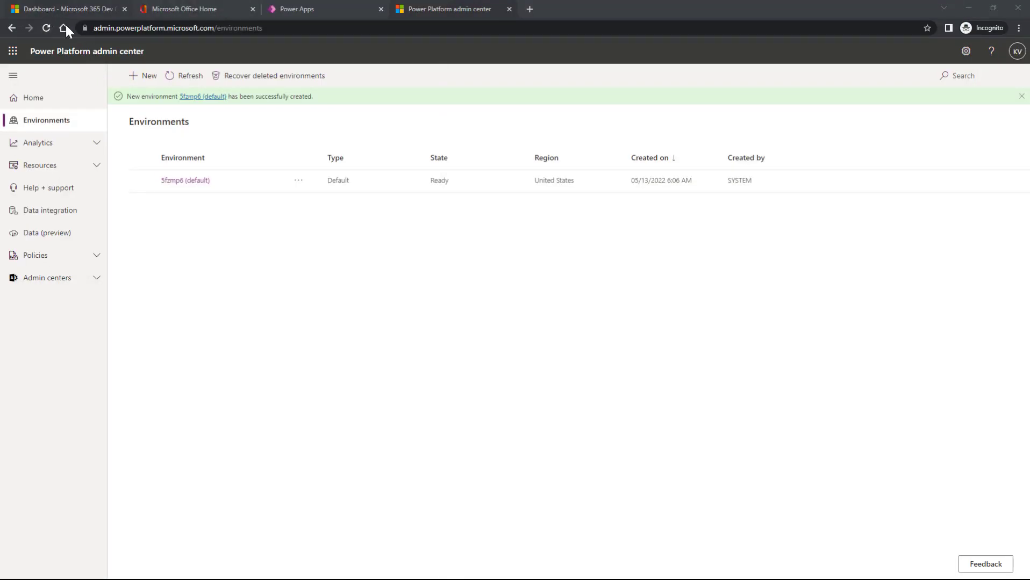
Check the signed-in account and the developer dashboard, then open this account's Outlook in a new tab from Power Apps.
click(1017, 53)
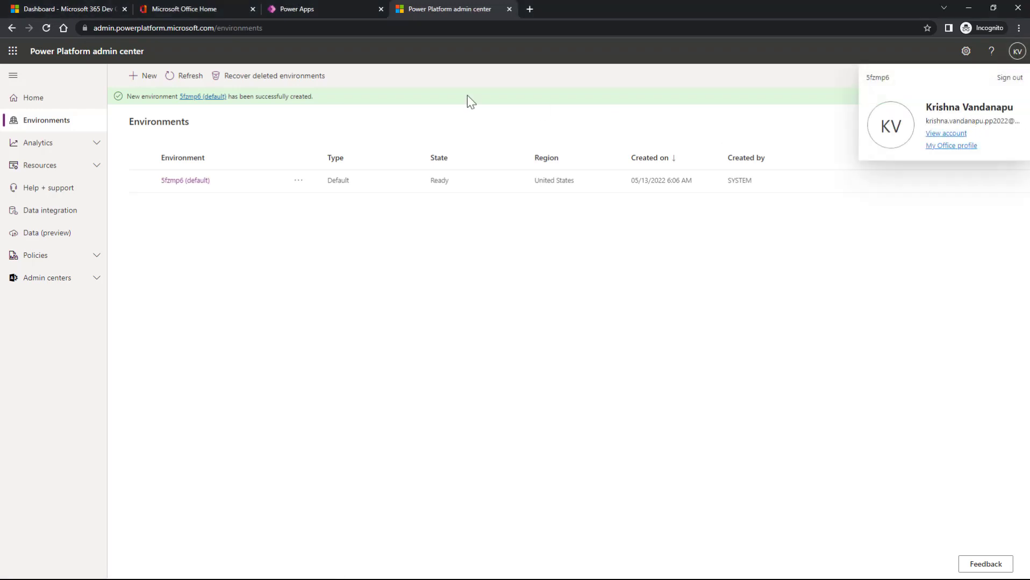
click(43, 11)
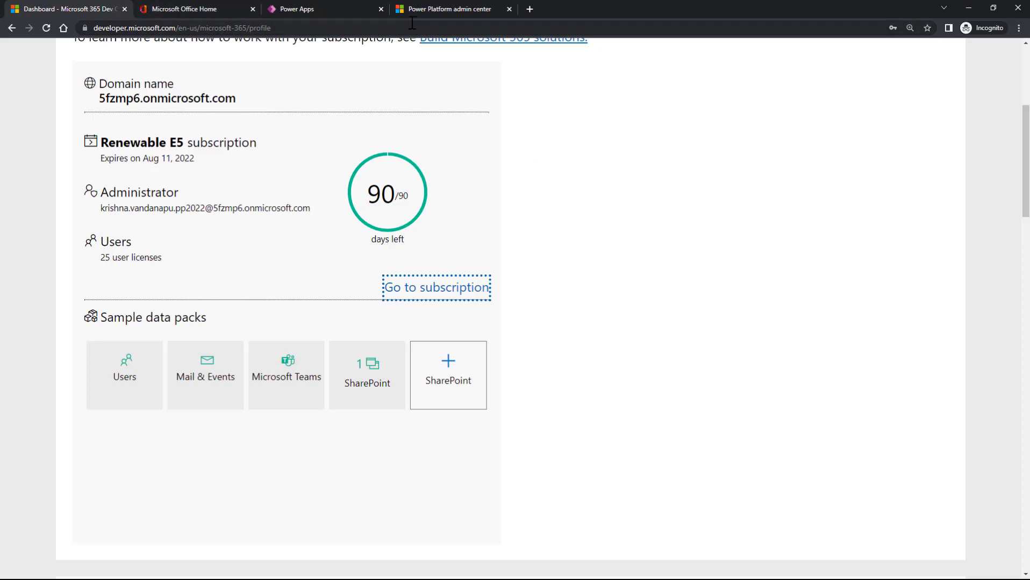
click(319, 12)
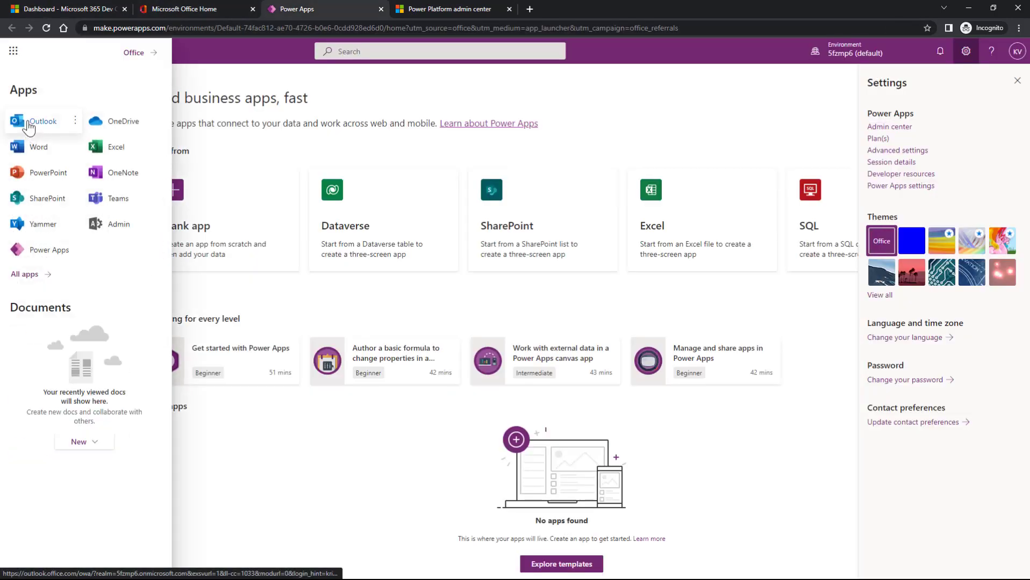
click(75, 121)
click(106, 144)
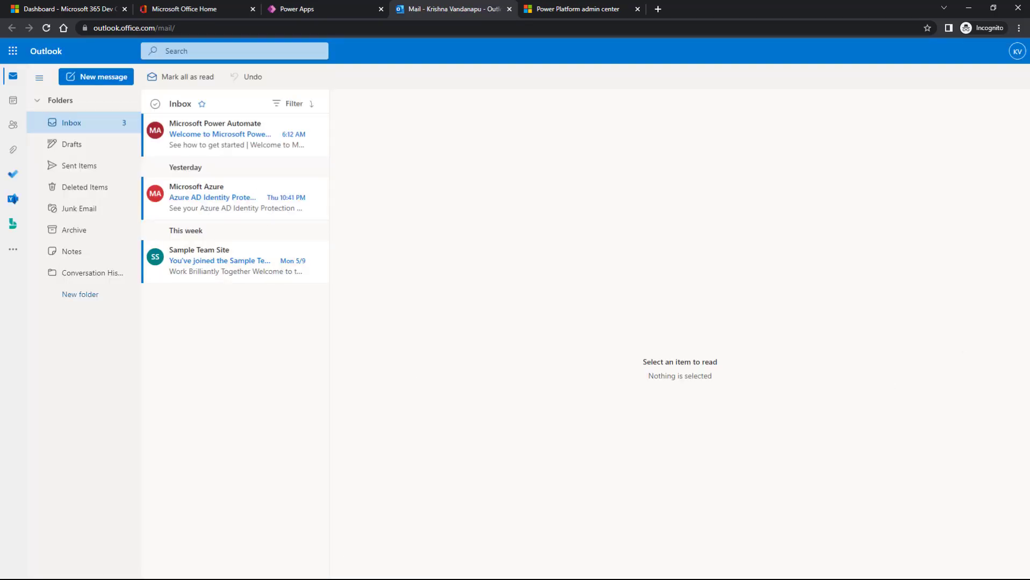
Read the "Welcome to Microsoft Power Automate" message in the inbox, then return to the Power Platform admin center.
click(221, 154)
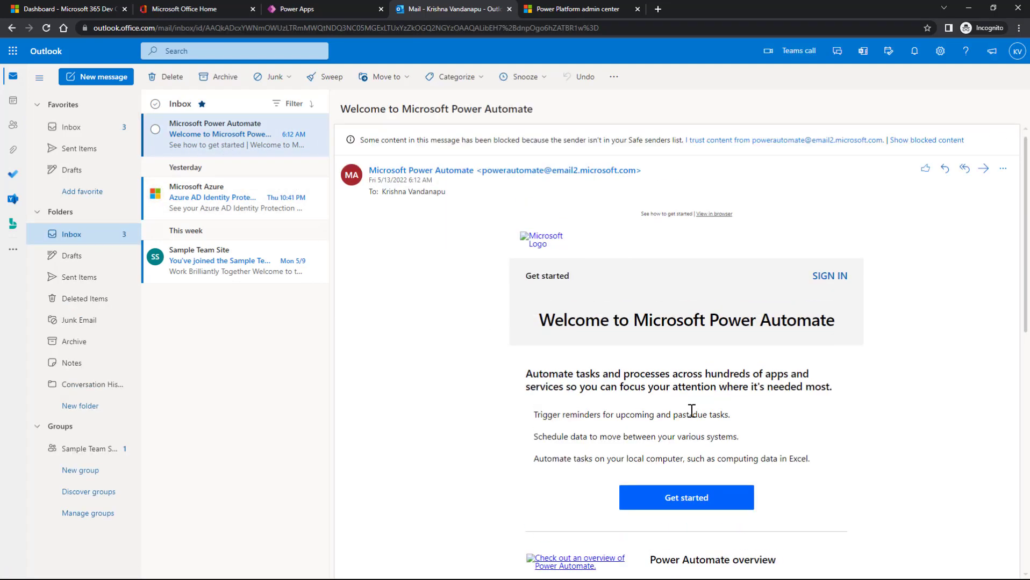
scroll(691, 411, down, 1)
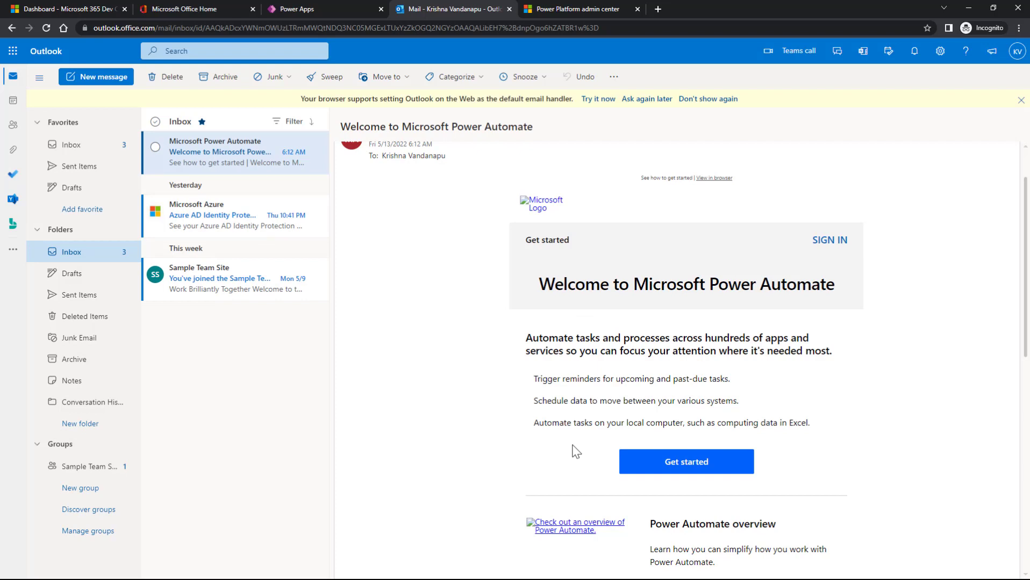
click(305, 9)
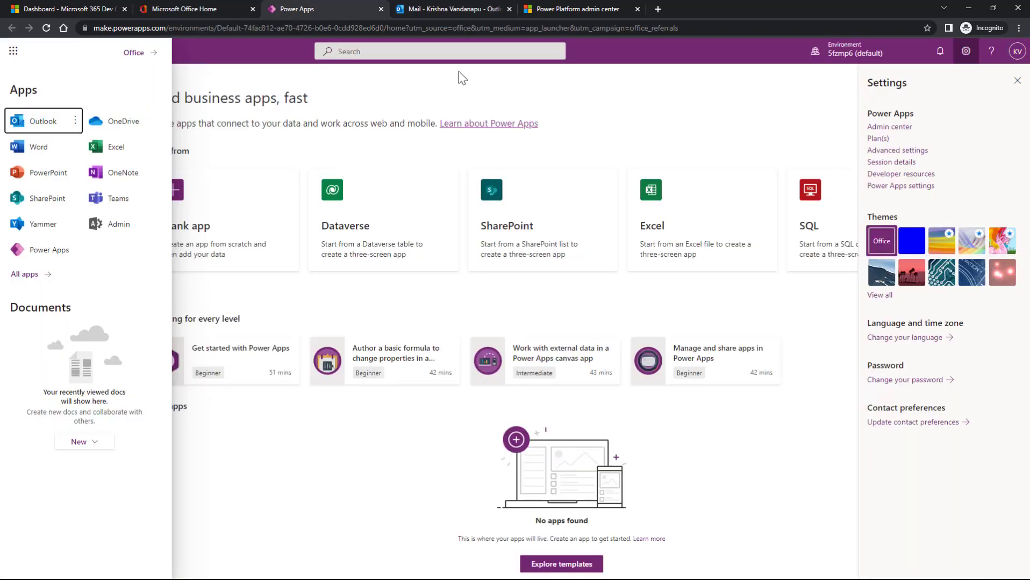
click(483, 97)
click(567, 10)
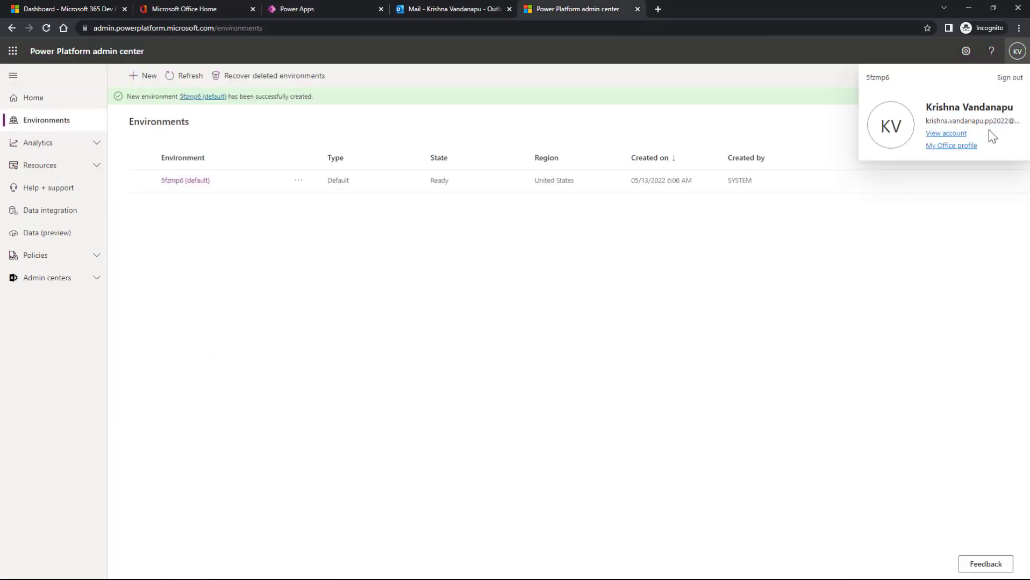
Return to Power Apps, close the Settings pane and expand the Dataverse section in the navigation.
click(268, 9)
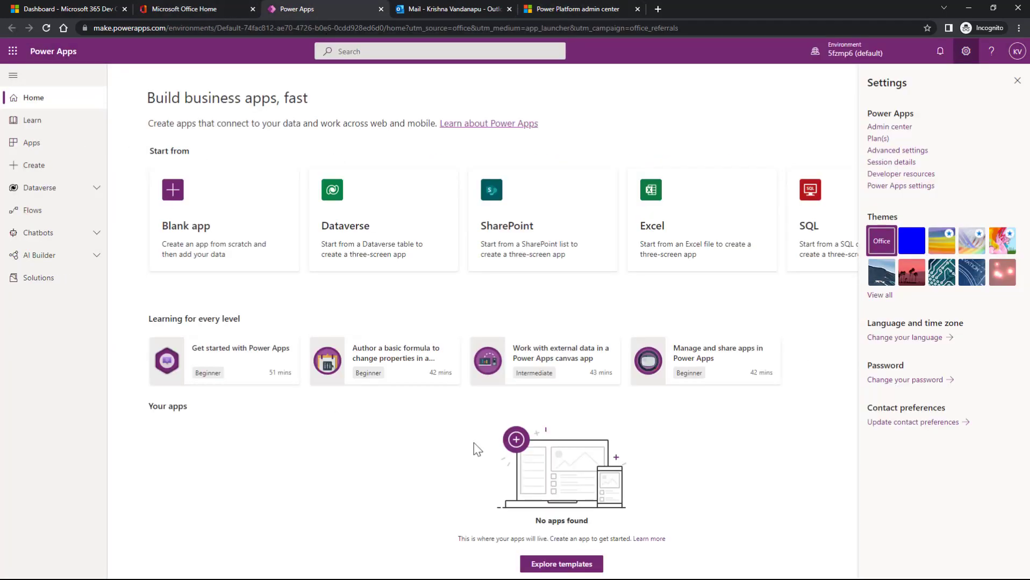
click(1016, 82)
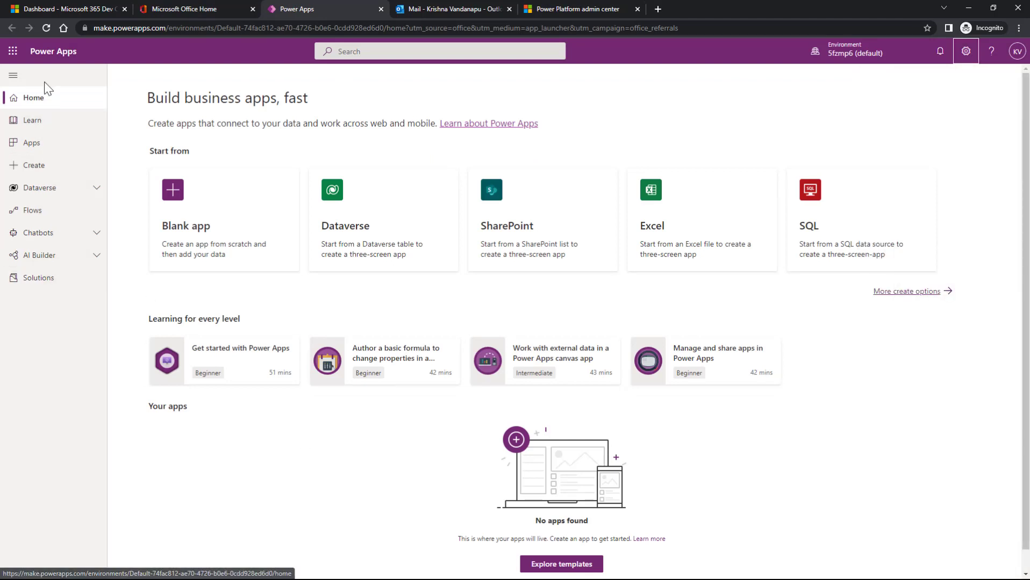
click(62, 197)
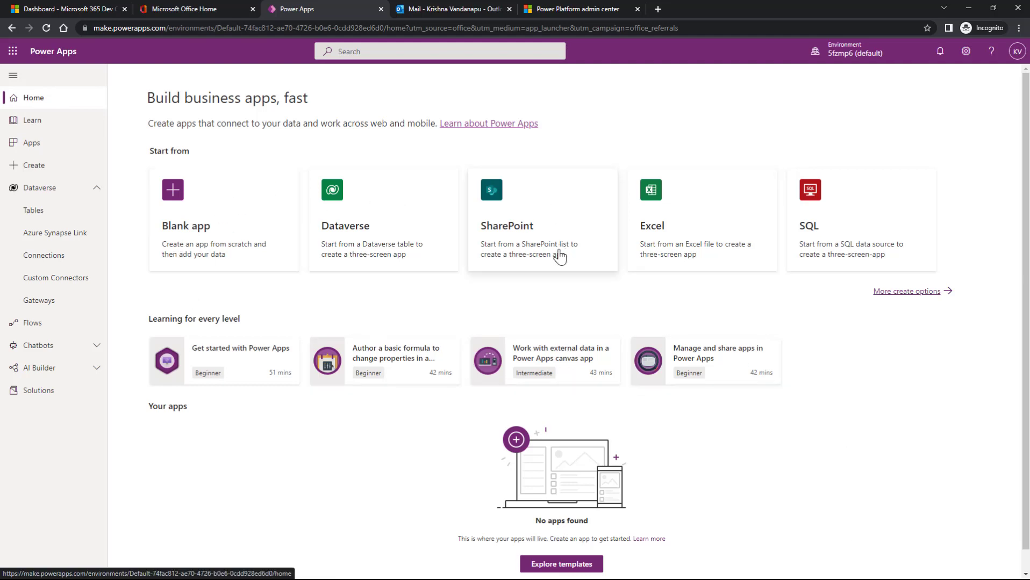
Open the guided learning from the Learn page, review the "Get started with Power Apps canvas apps" module and its units, and close it.
click(36, 126)
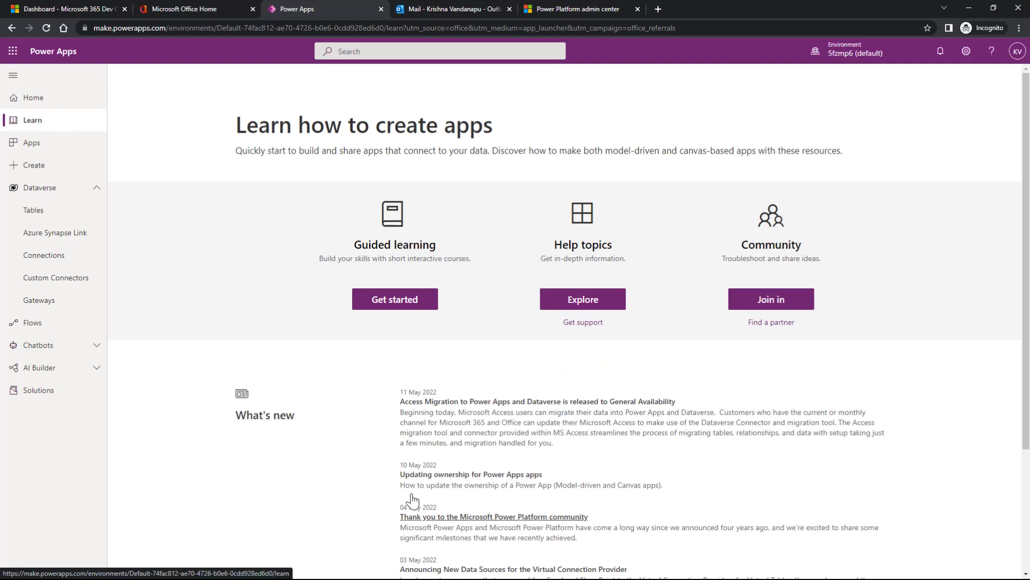
click(385, 307)
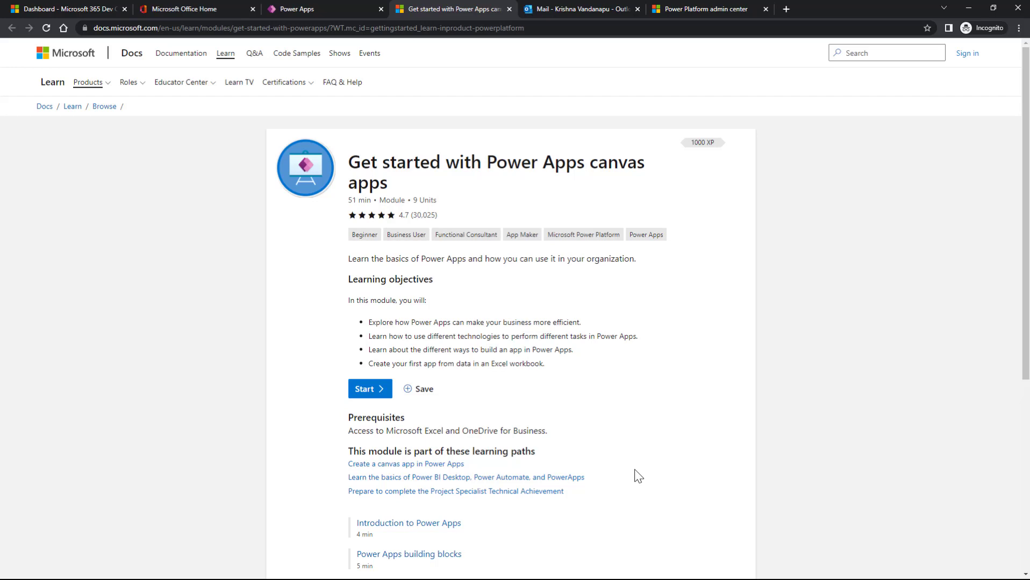
scroll(636, 464, down, 6)
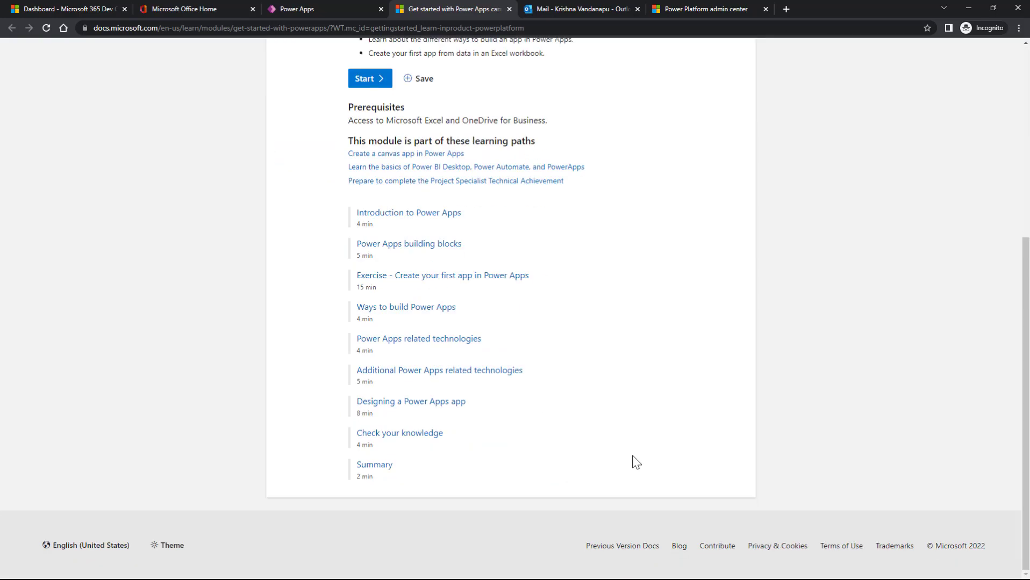
scroll(635, 463, up, 5)
scroll(635, 464, up, 1)
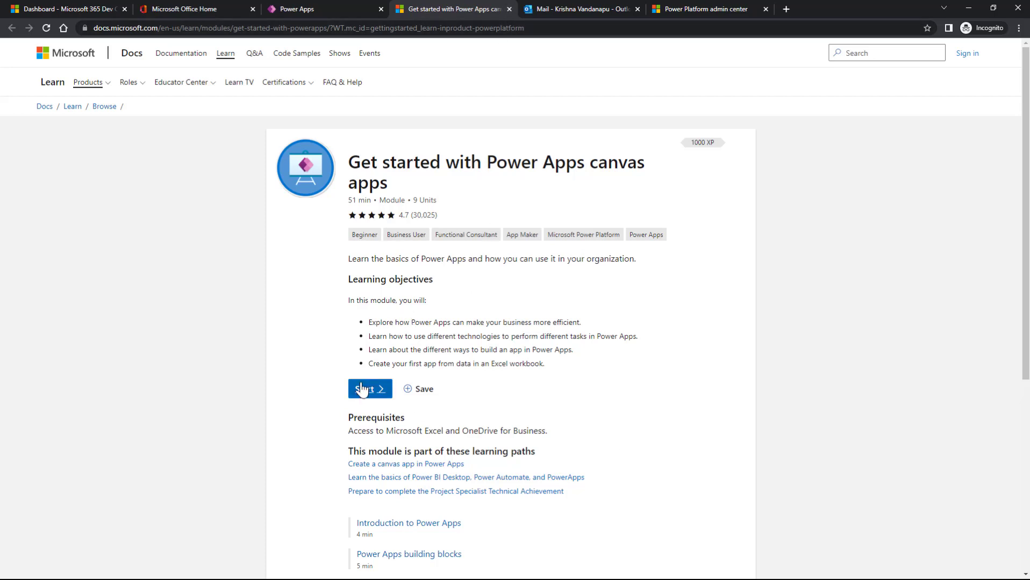
scroll(613, 422, down, 3)
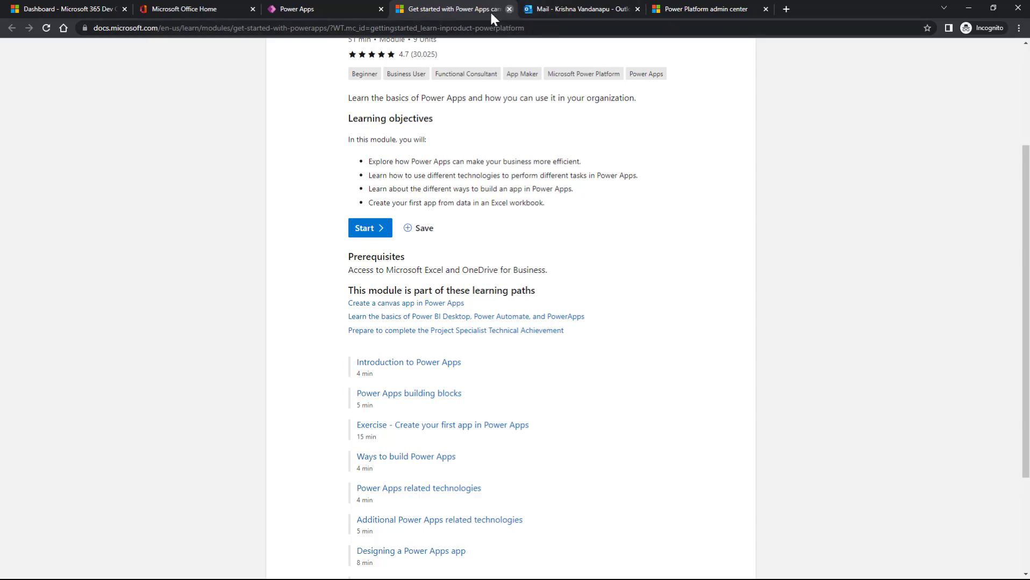
click(508, 9)
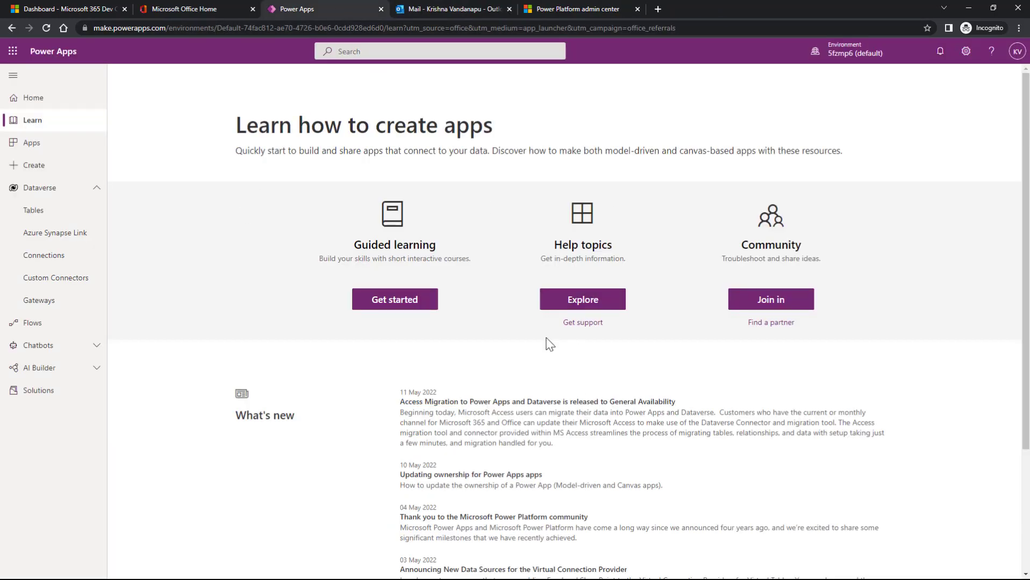
View the sandbox's Apps page, then switch to the other account's browser window, maximize it and open its Apps page.
click(32, 150)
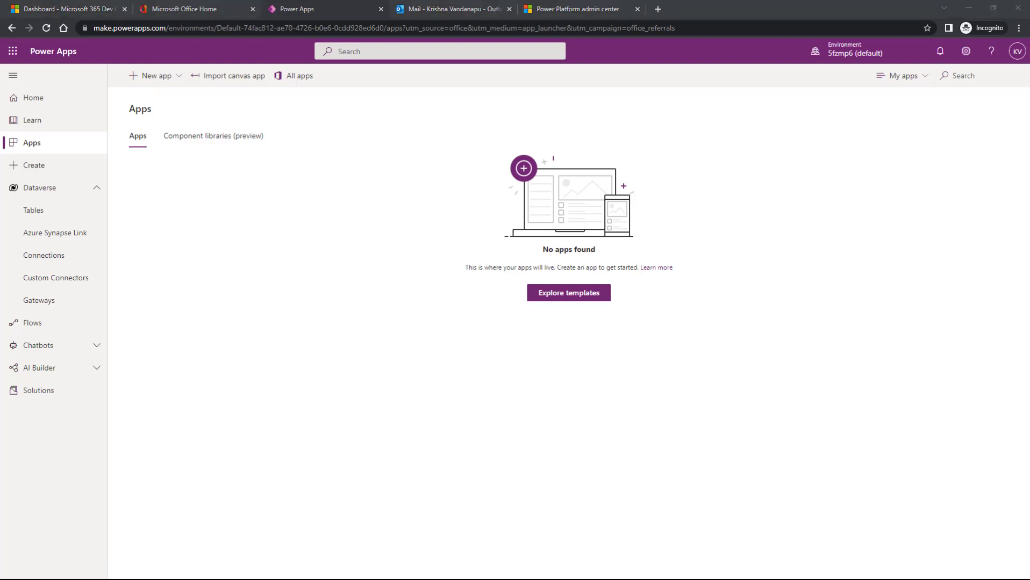
drag(0, 579, 703, 15)
click(357, 14)
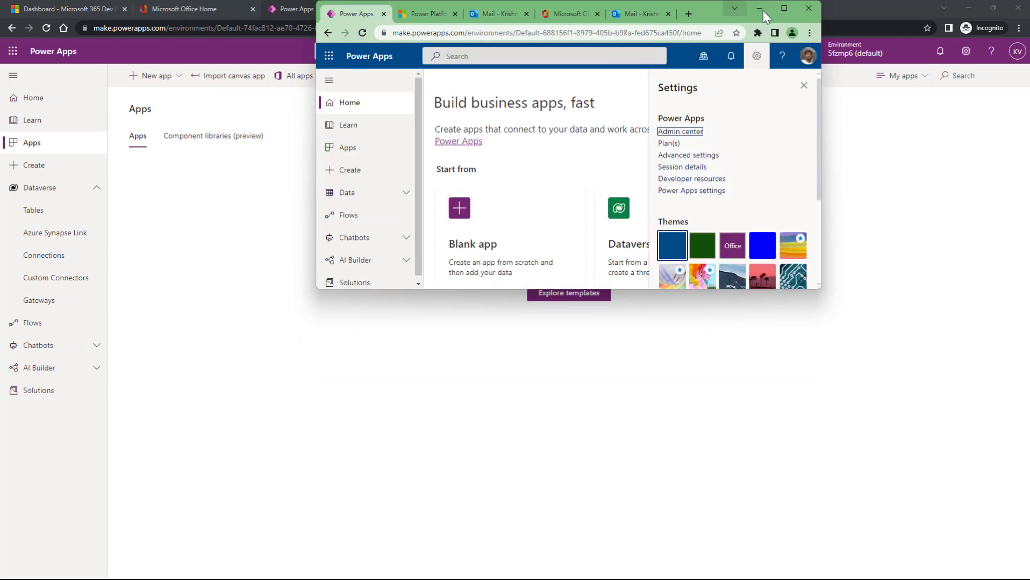
click(783, 8)
click(33, 146)
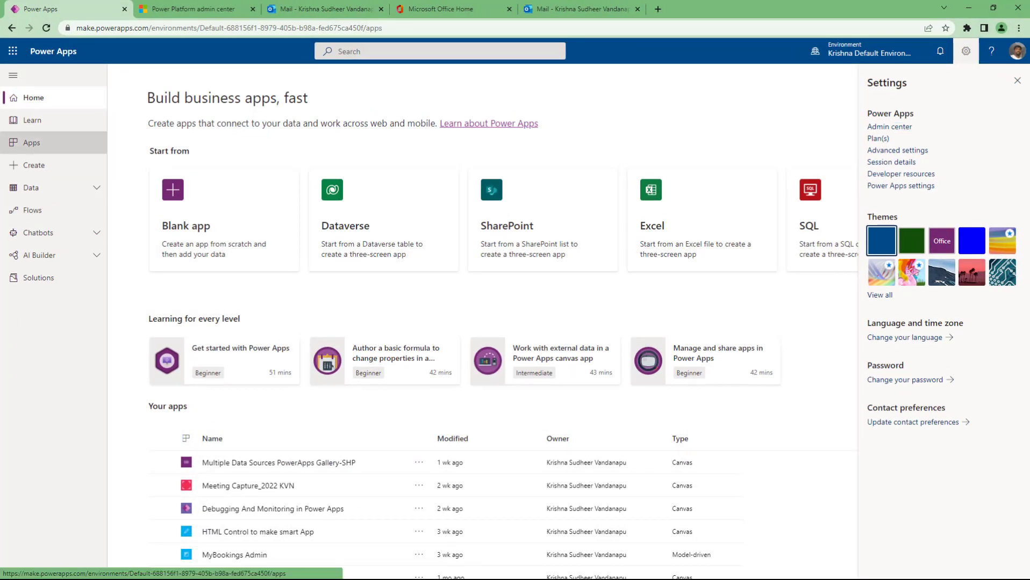
Look through the other account's full list of apps, closing the Settings pane, then return to the Incognito window.
scroll(260, 218, down, 12)
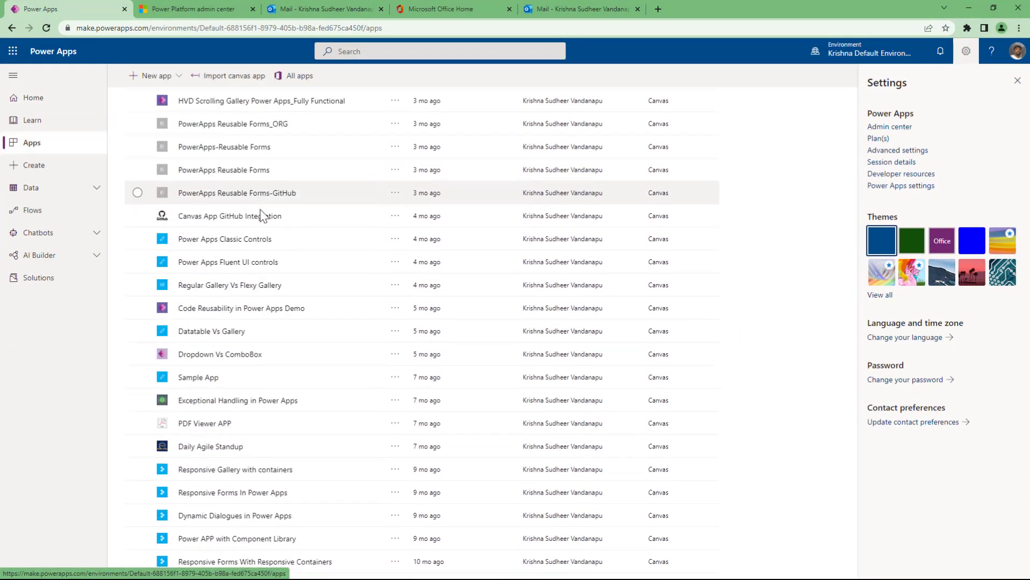
click(1017, 80)
scroll(497, 360, down, 10)
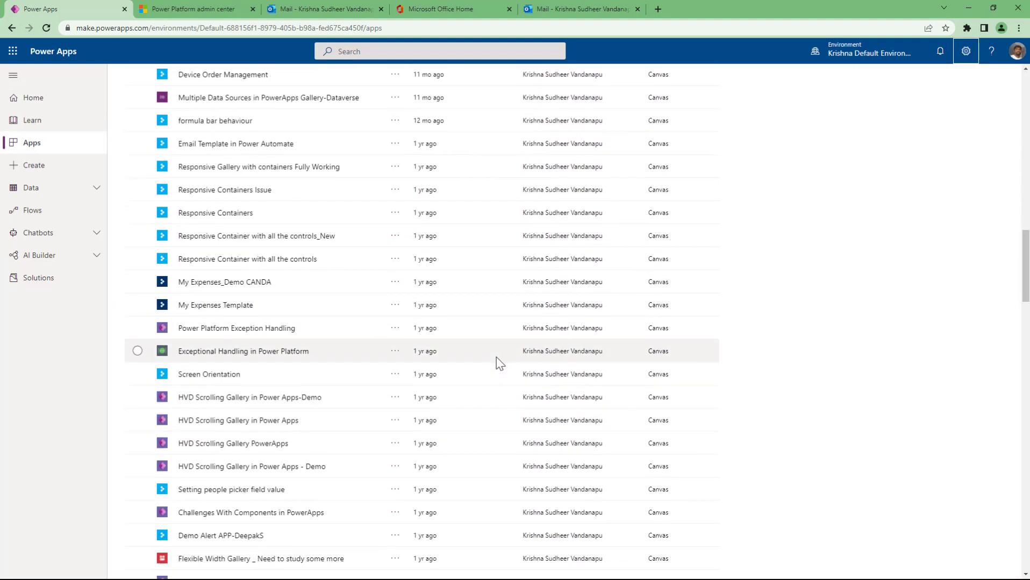
scroll(499, 363, down, 15)
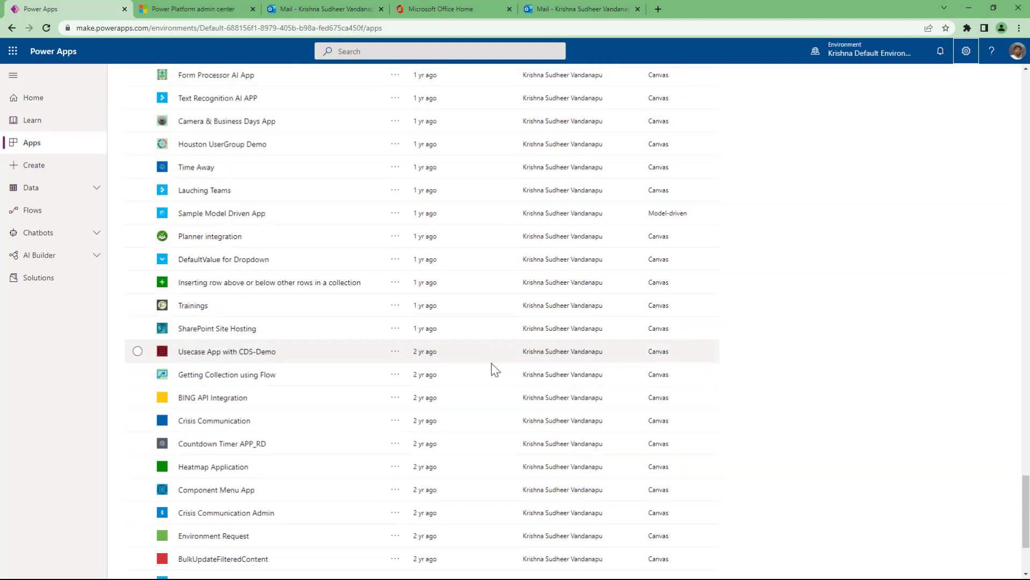
scroll(495, 366, up, 15)
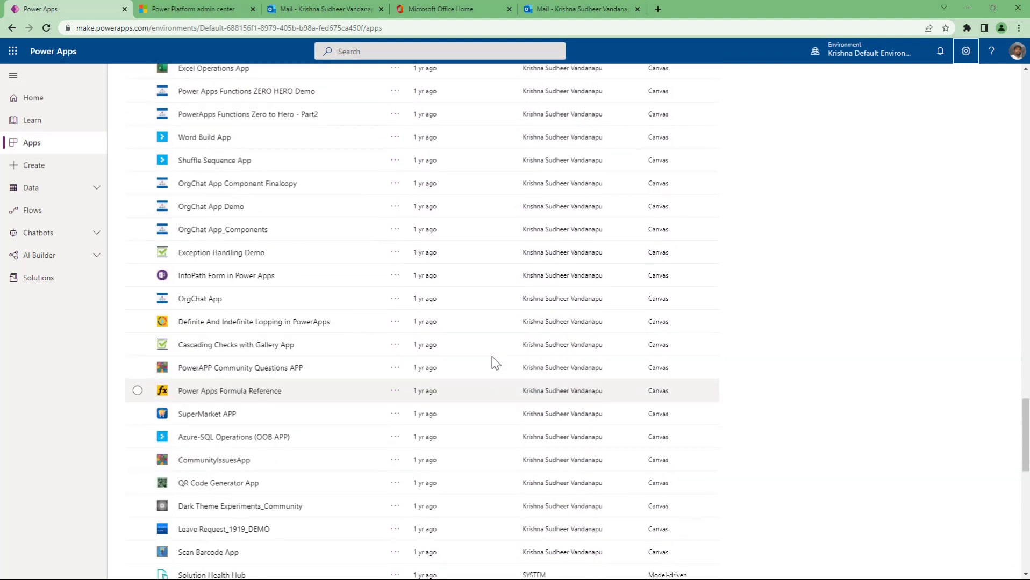
scroll(493, 347, up, 15)
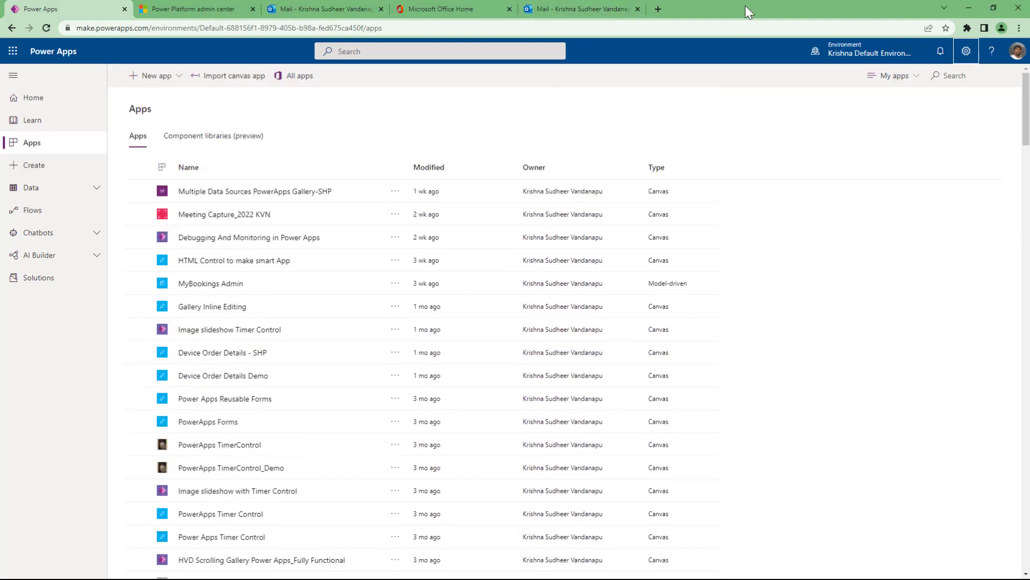
key(alt+Tab)
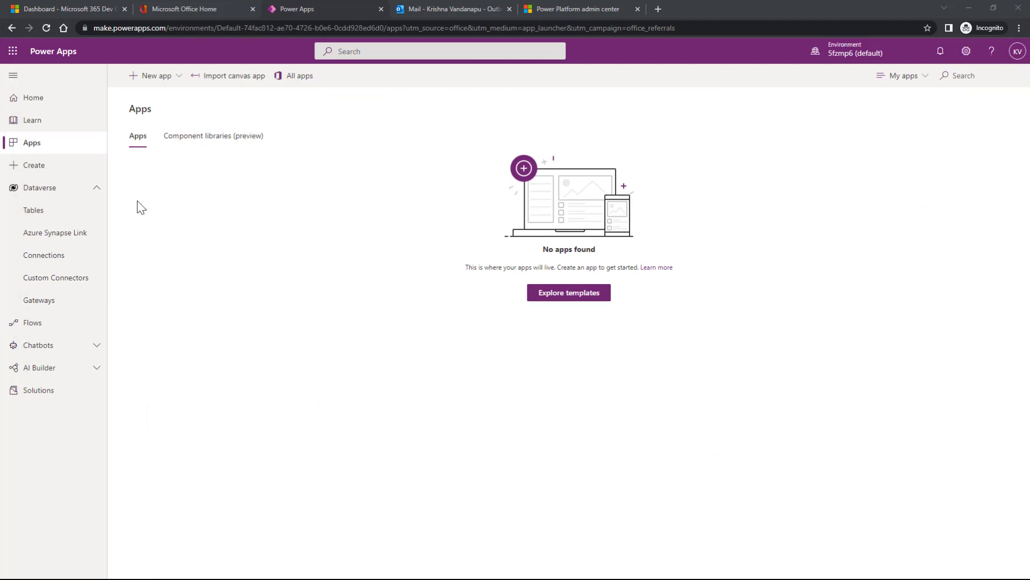
Open the Create page and examine the available starting options and the complete gallery of app templates.
click(61, 172)
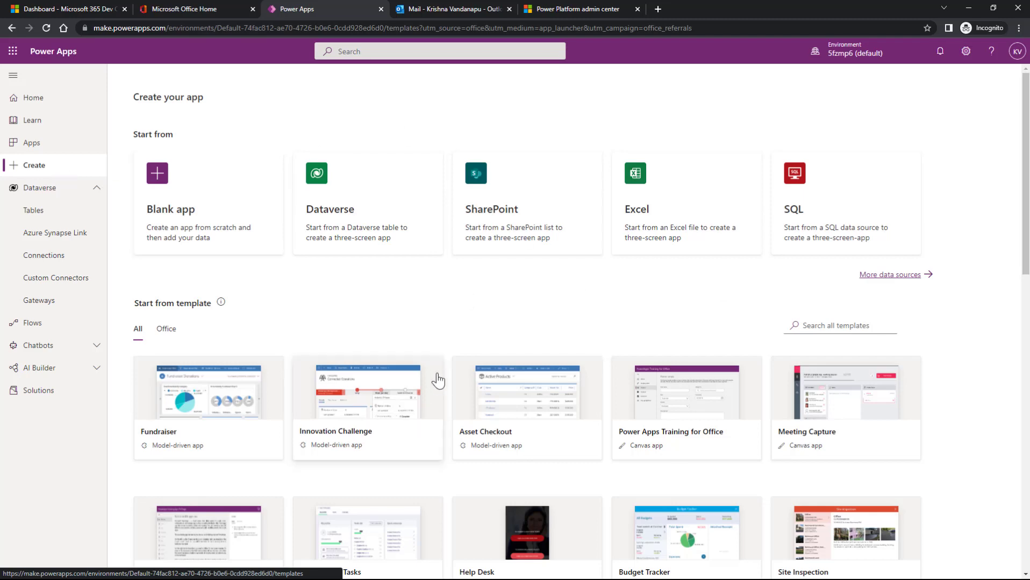
scroll(430, 369, down, 4)
scroll(427, 363, up, 4)
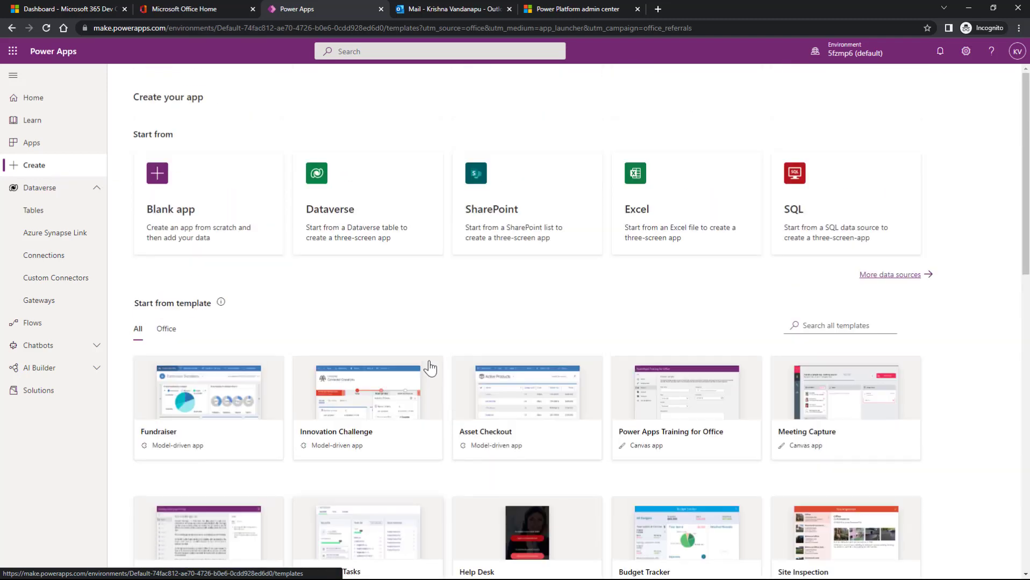
scroll(962, 407, down, 4)
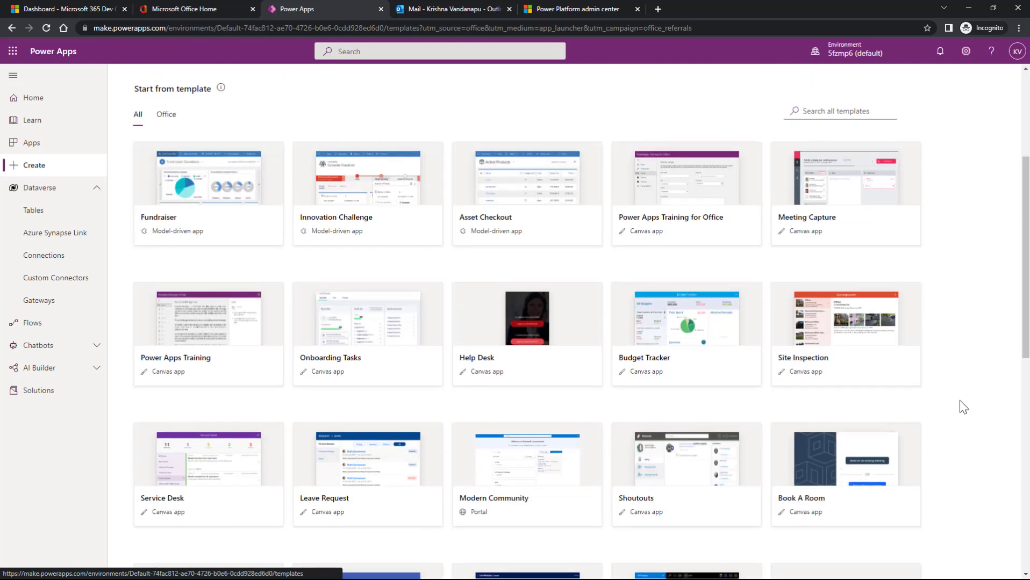
scroll(960, 401, down, 5)
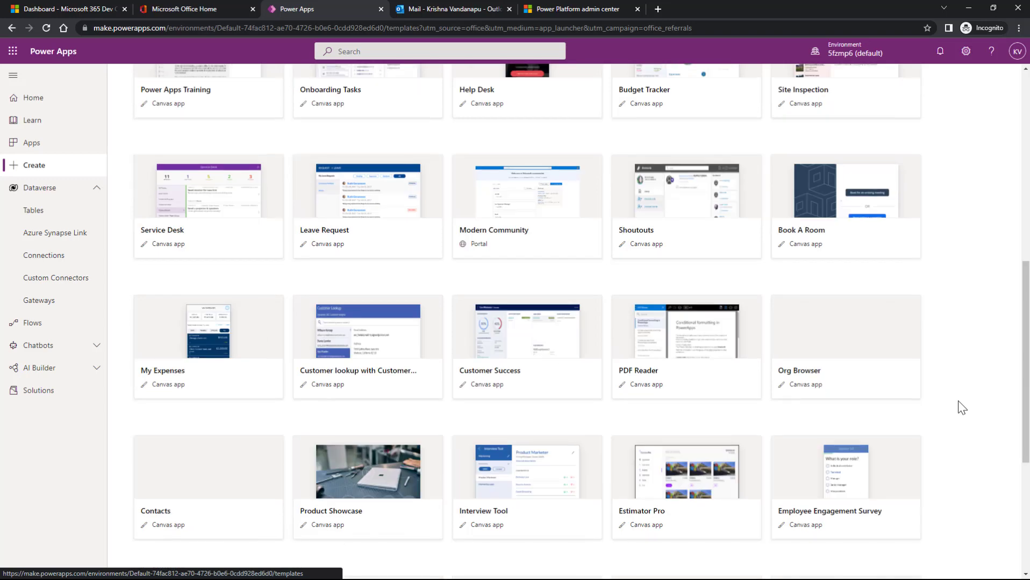
scroll(957, 402, down, 5)
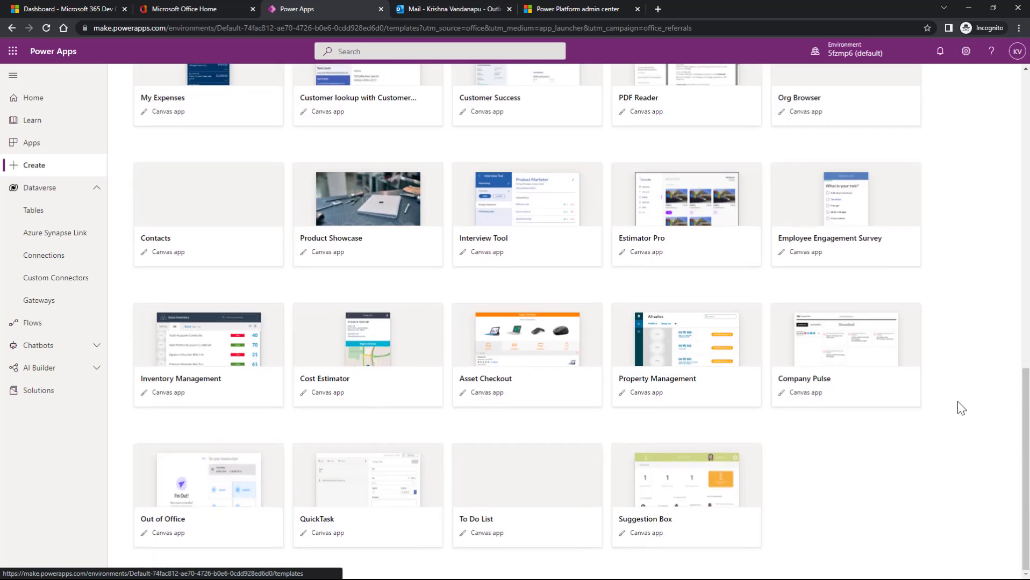
scroll(958, 402, up, 5)
scroll(957, 401, up, 5)
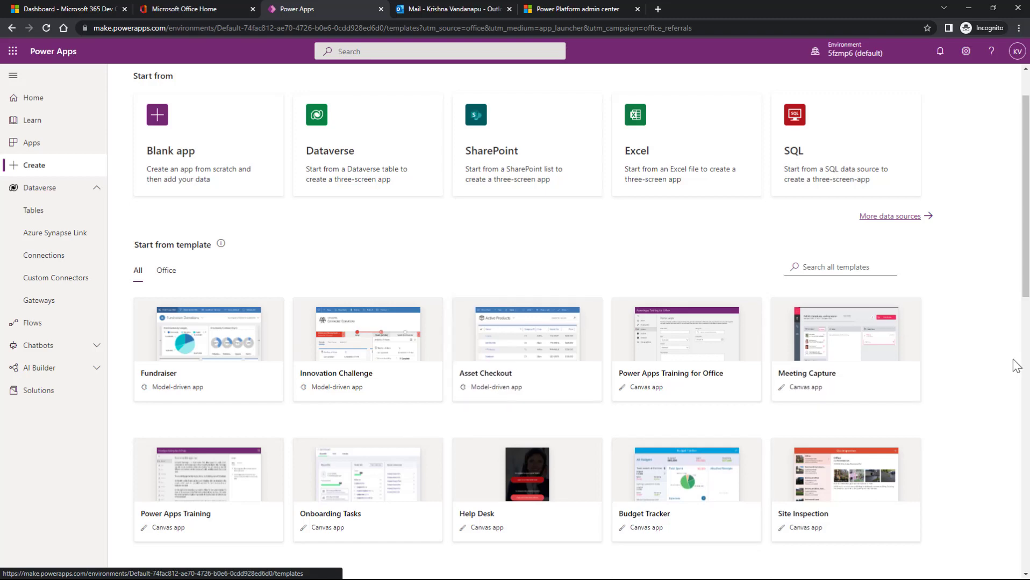
scroll(941, 401, down, 5)
scroll(942, 394, down, 4)
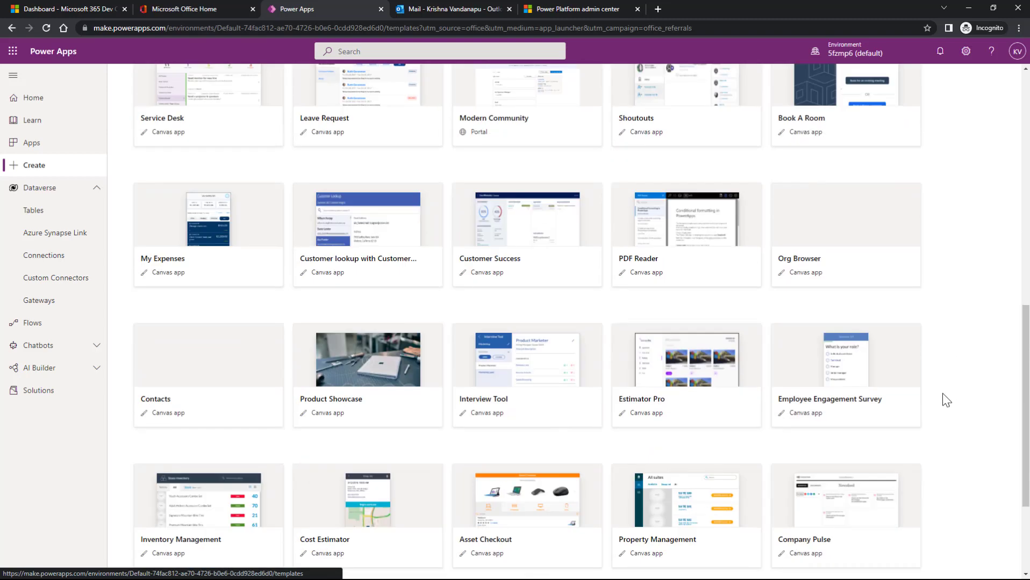
scroll(947, 399, down, 3)
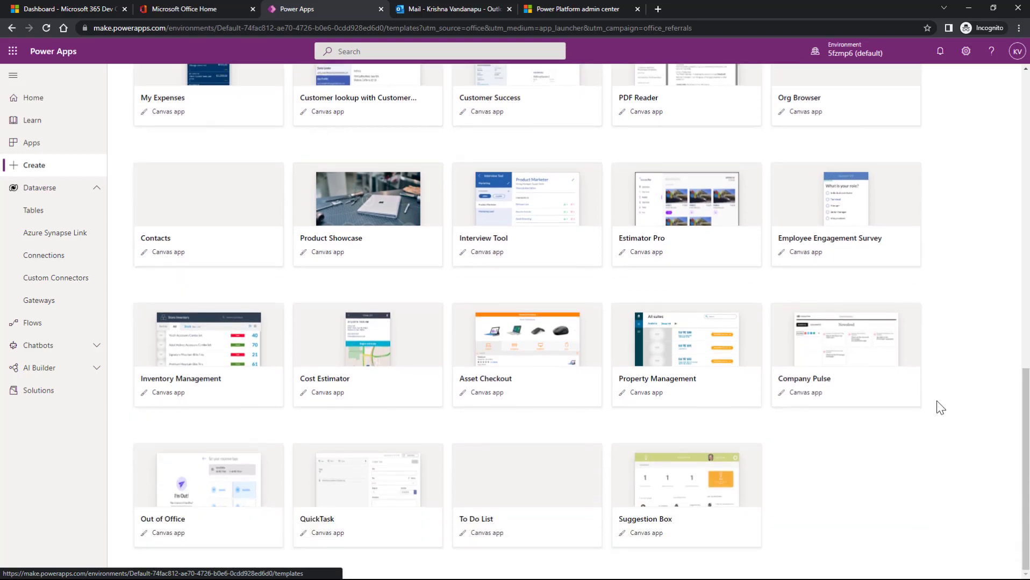
scroll(913, 435, up, 8)
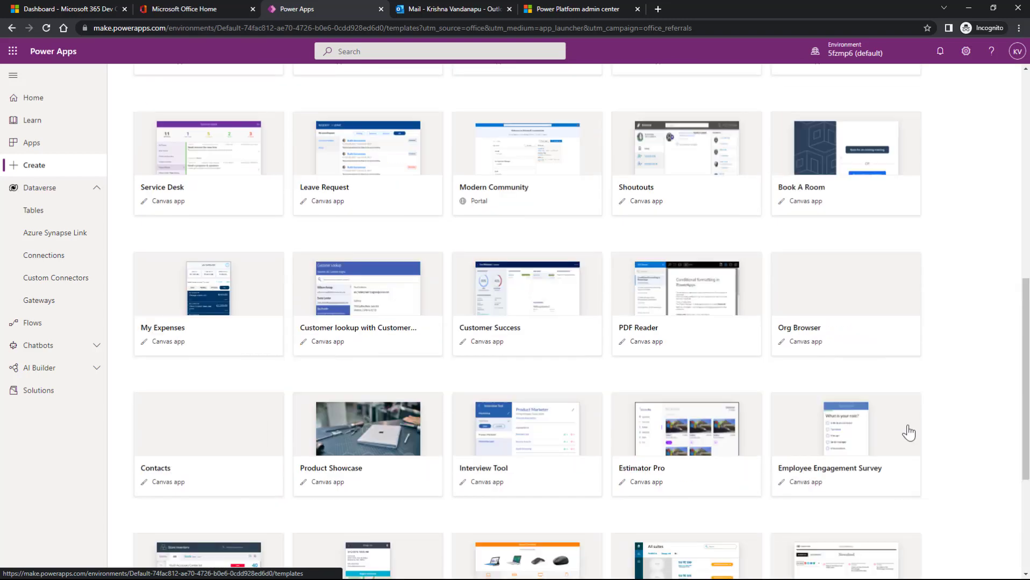
Look over the app template gallery again and open the Dataverse Tables and Solutions pages of the sandbox.
scroll(616, 407, up, 6)
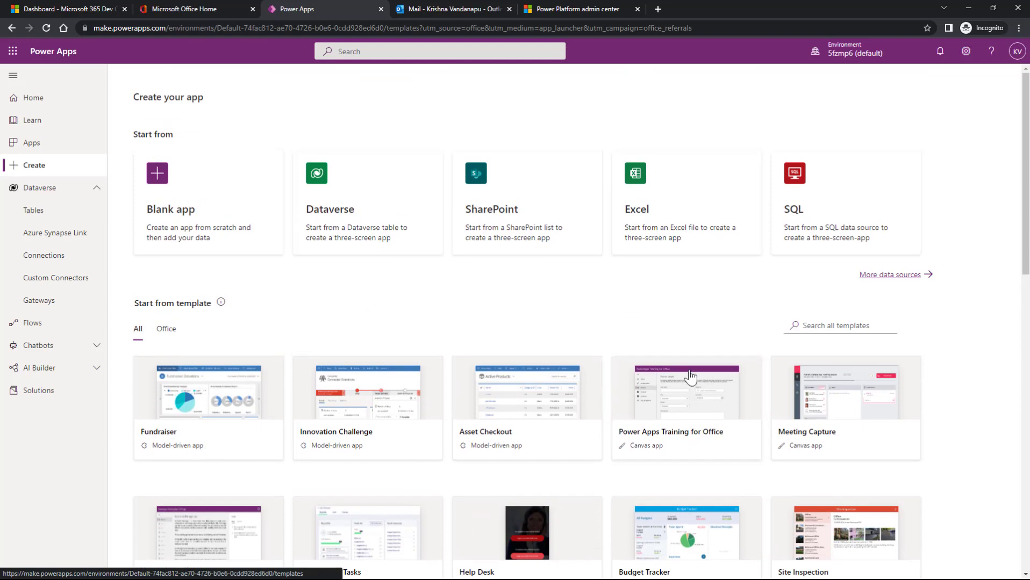
scroll(950, 408, down, 3)
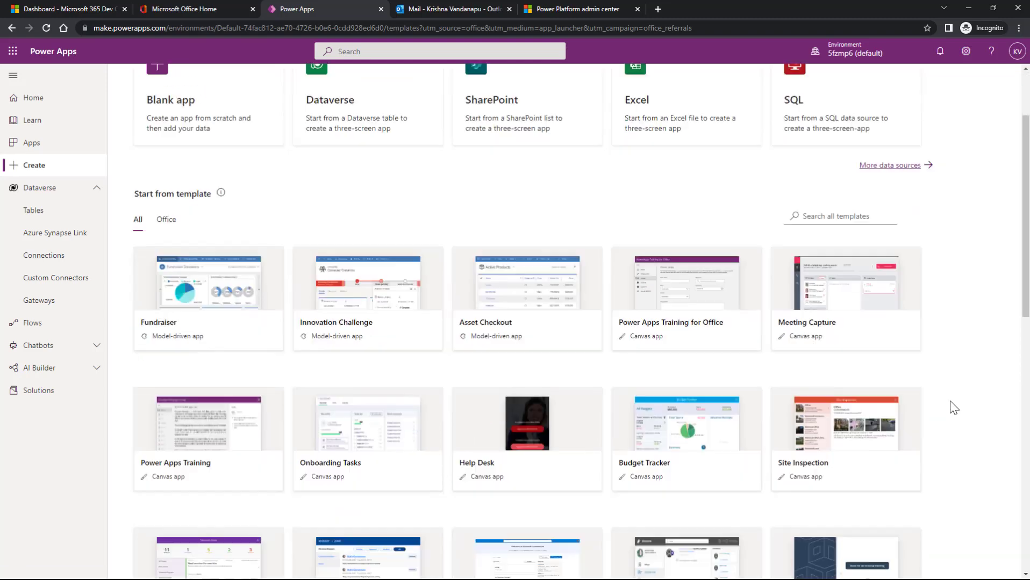
scroll(949, 407, up, 3)
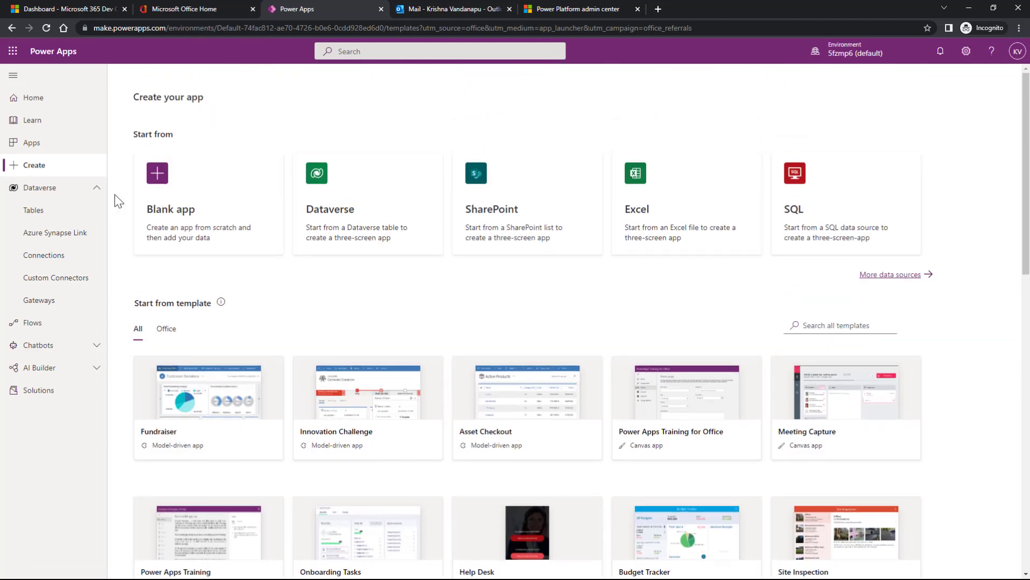
click(34, 210)
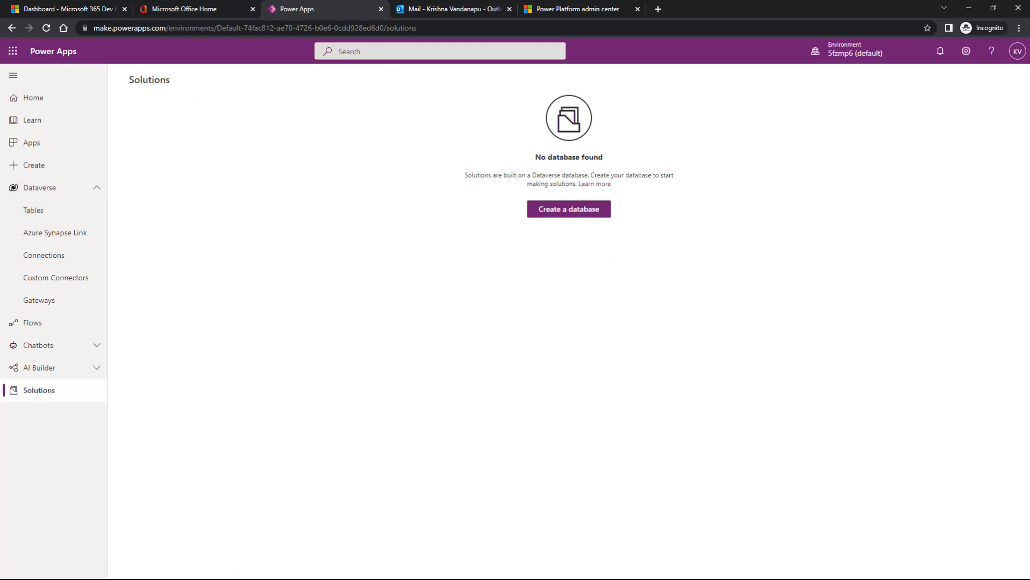
Switch to the other account's browser window, reload its Apps page and shrink the window over the sandbox's Solutions page.
drag(0, 515, 480, 1)
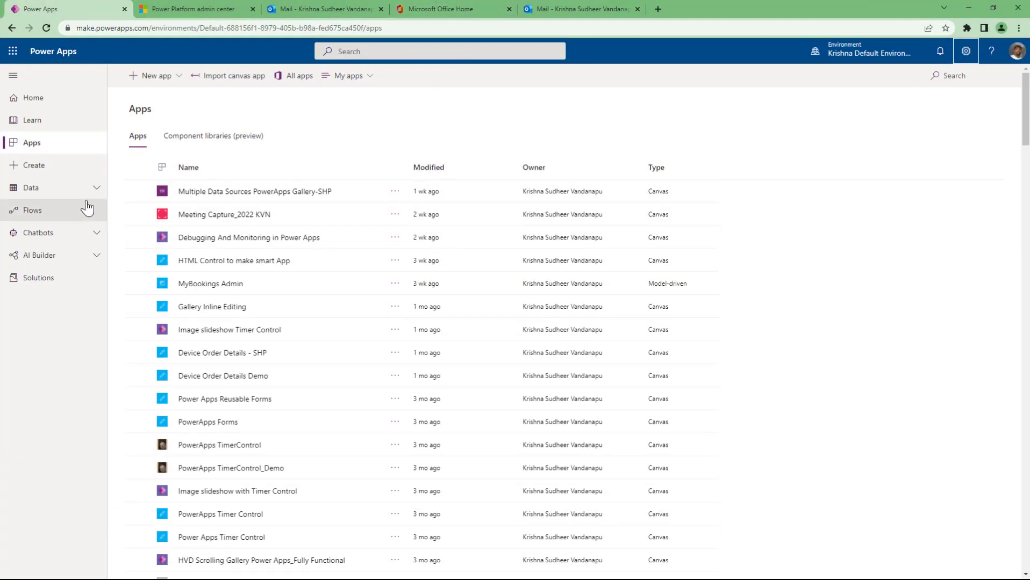
click(45, 28)
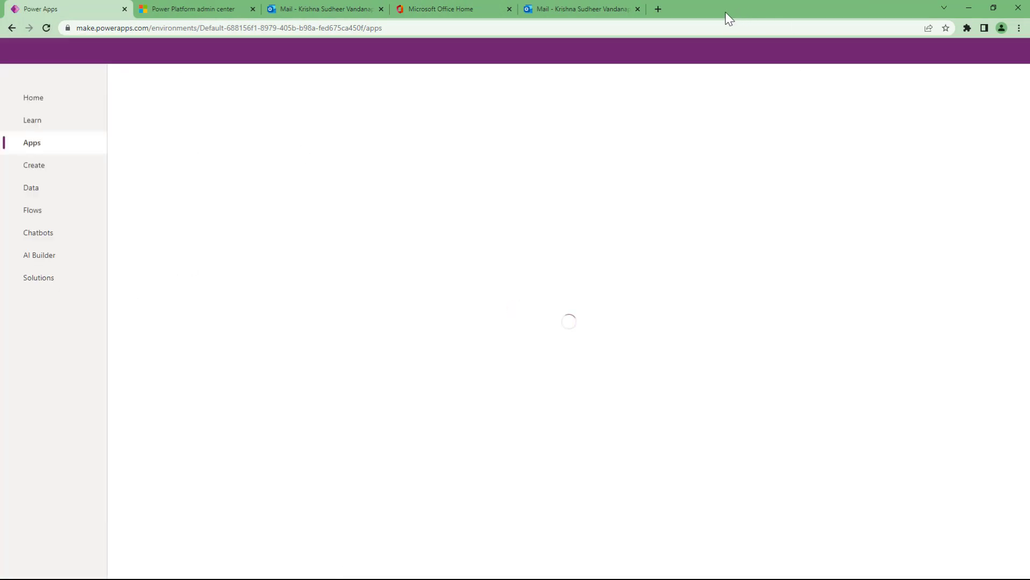
drag(719, 8, 547, 36)
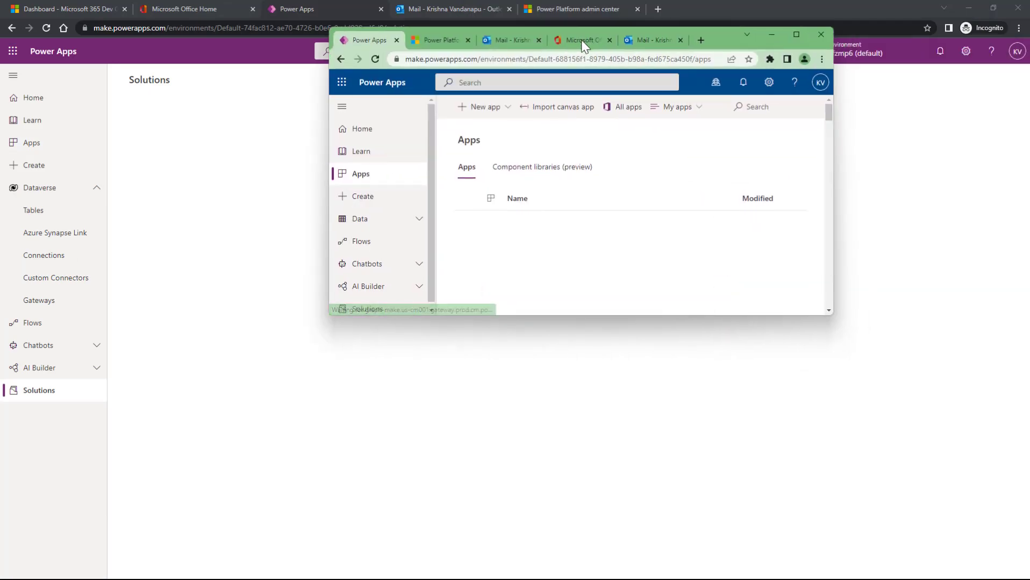
drag(510, 318, 510, 465)
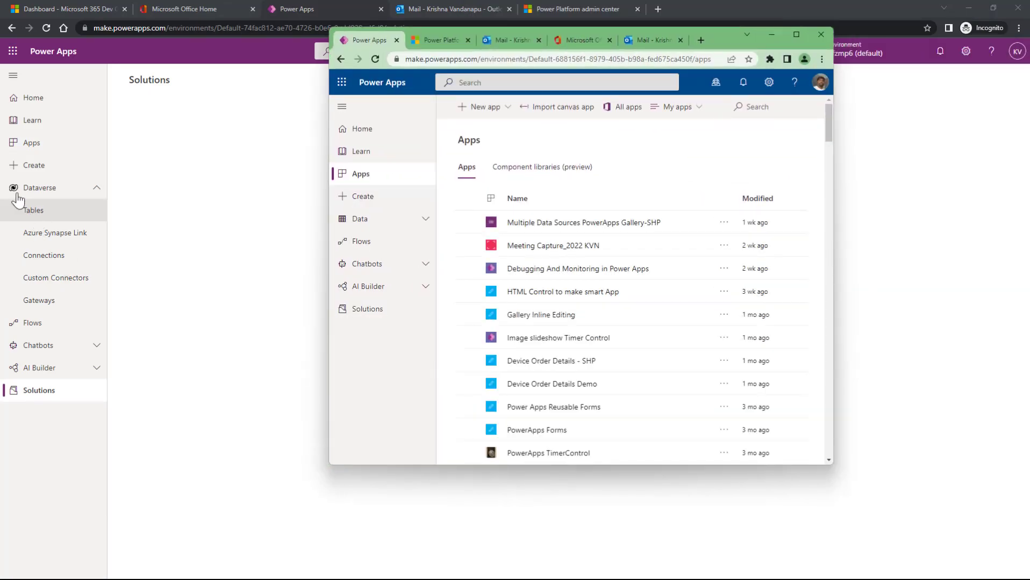
Enlarge the other account's window and expand its Data section to compare the entries with the sandbox's Dataverse section.
click(351, 226)
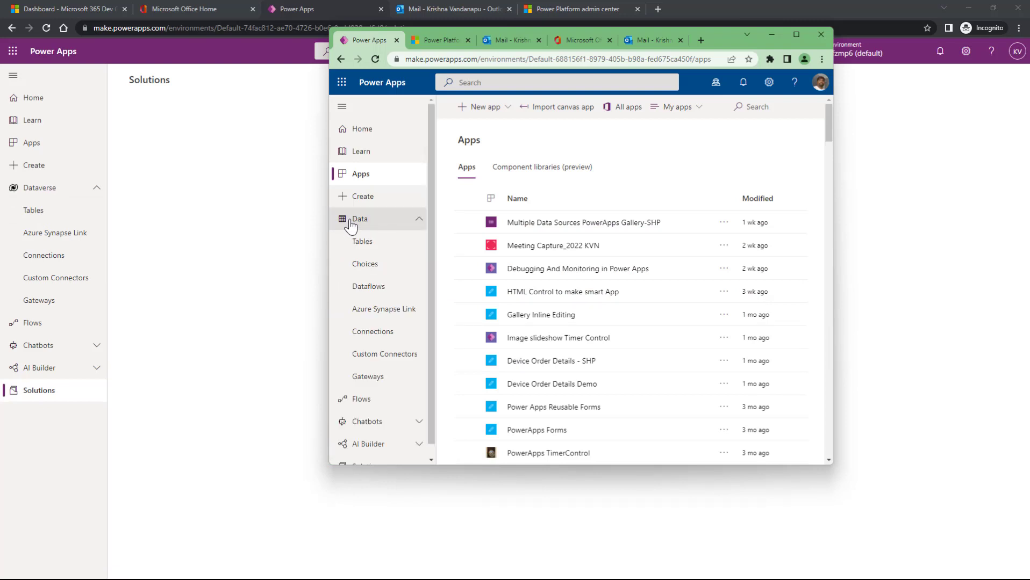
click(350, 226)
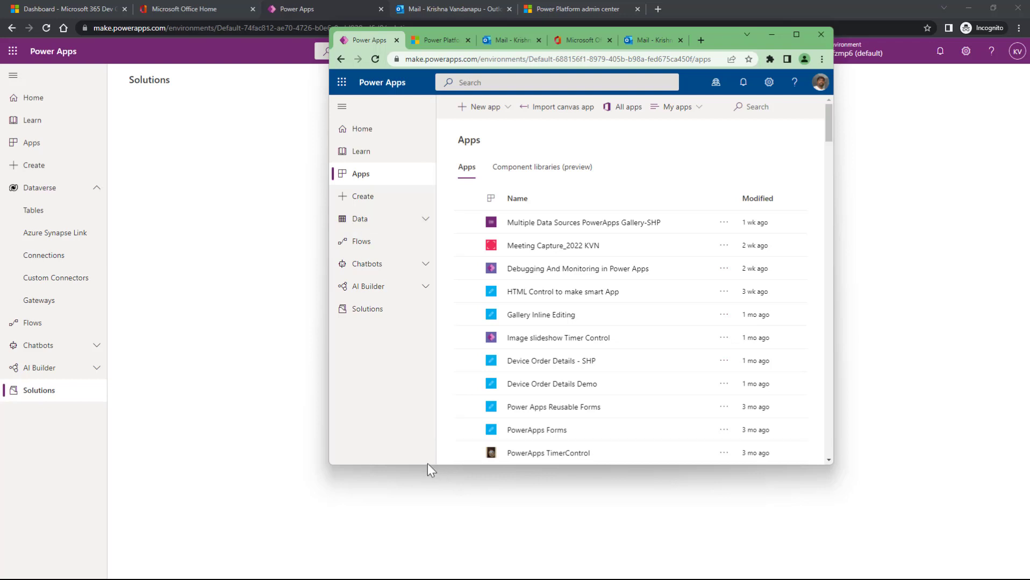
drag(425, 466, 414, 536)
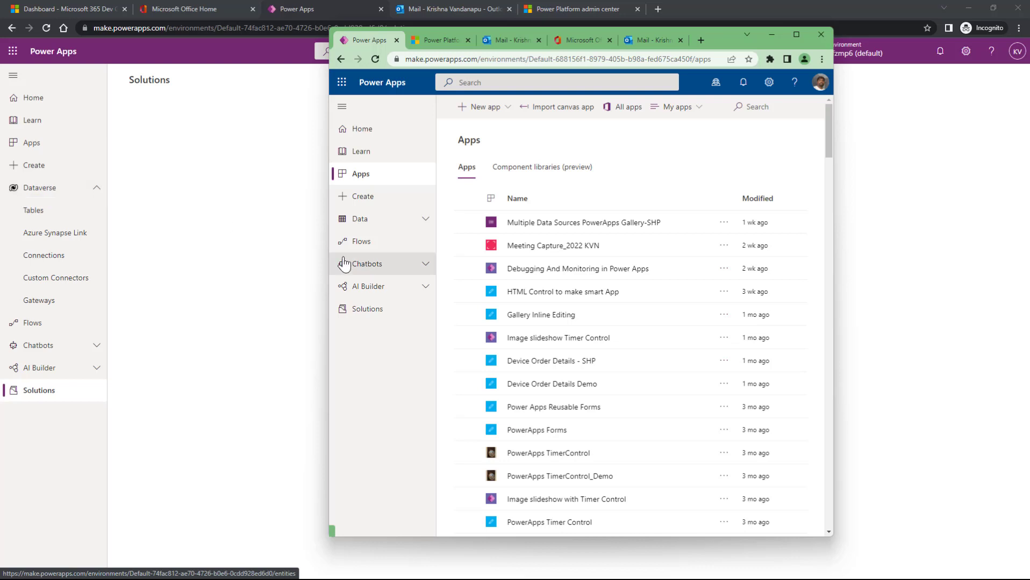
click(362, 220)
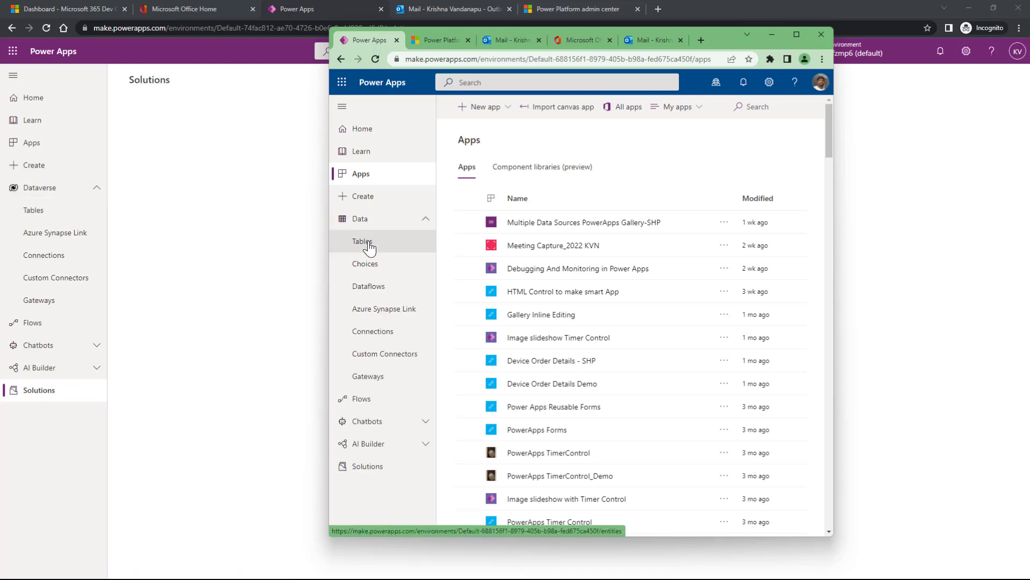
Maximize the other account's window, view its list of environments, and return to the Incognito window.
click(796, 34)
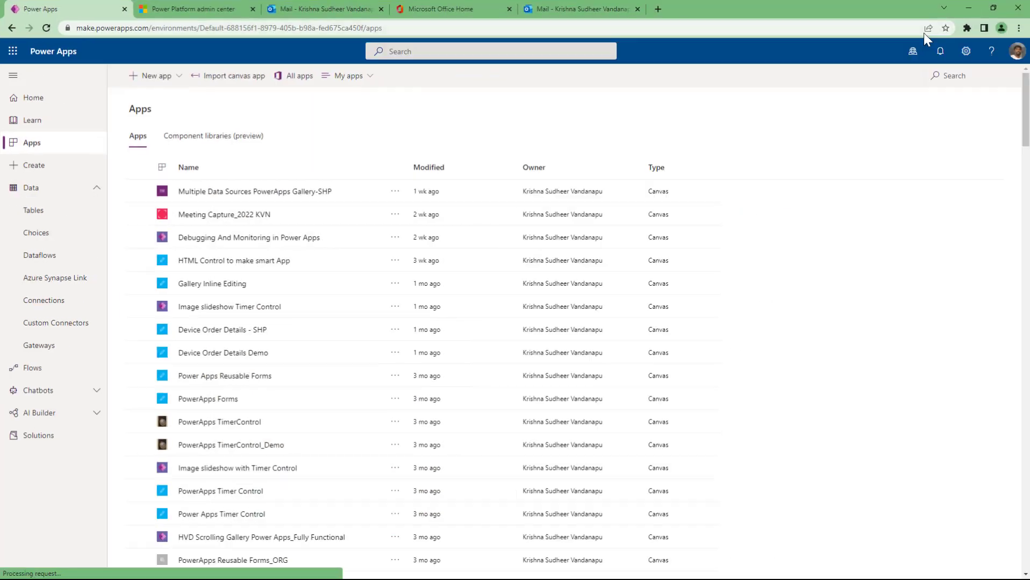
click(880, 60)
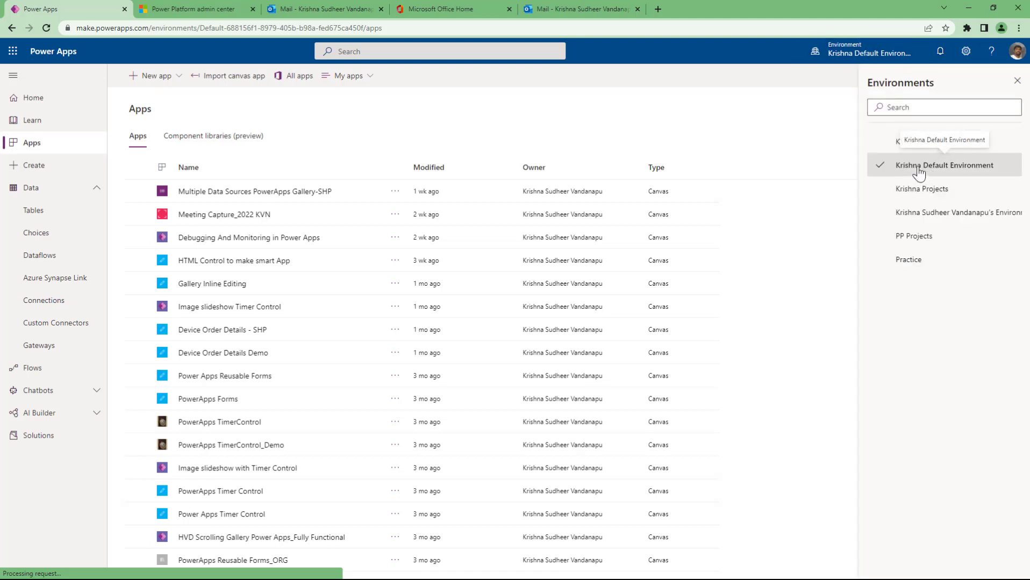
click(967, 8)
In the Power Platform admin center, rename the sandbox's default environment to GVP Students and save the details.
click(554, 11)
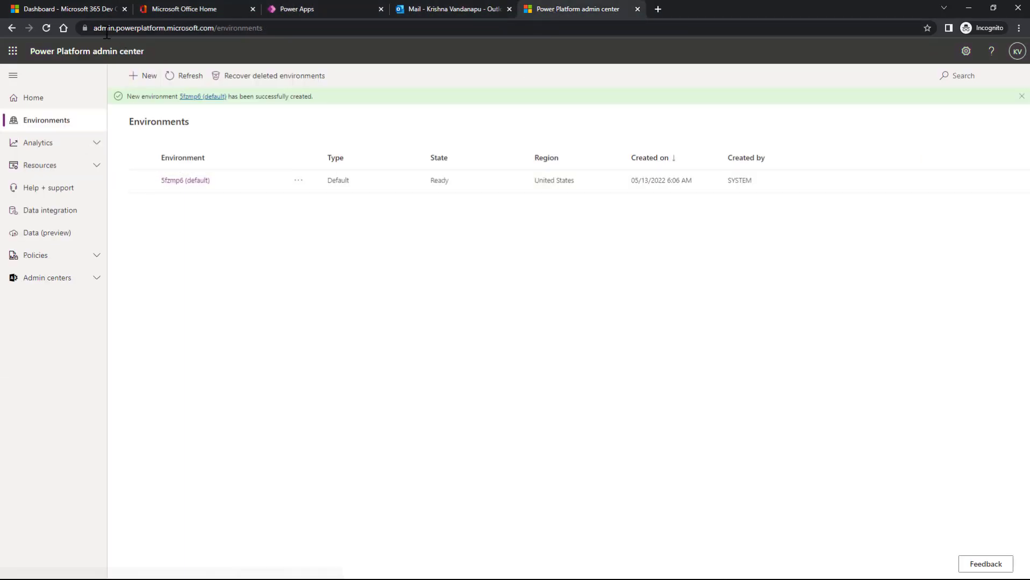
click(188, 183)
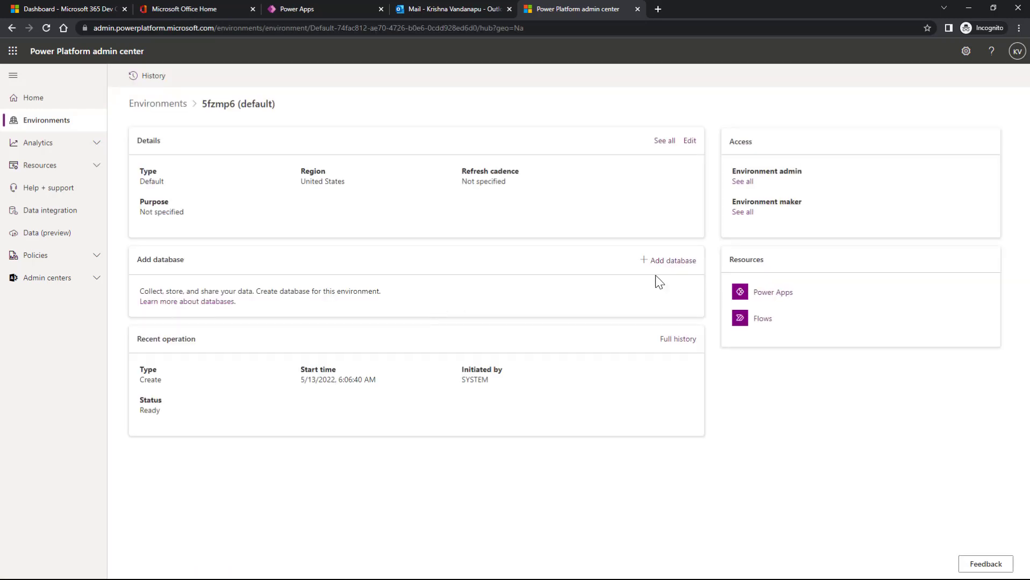
click(689, 142)
drag(945, 112, 828, 116)
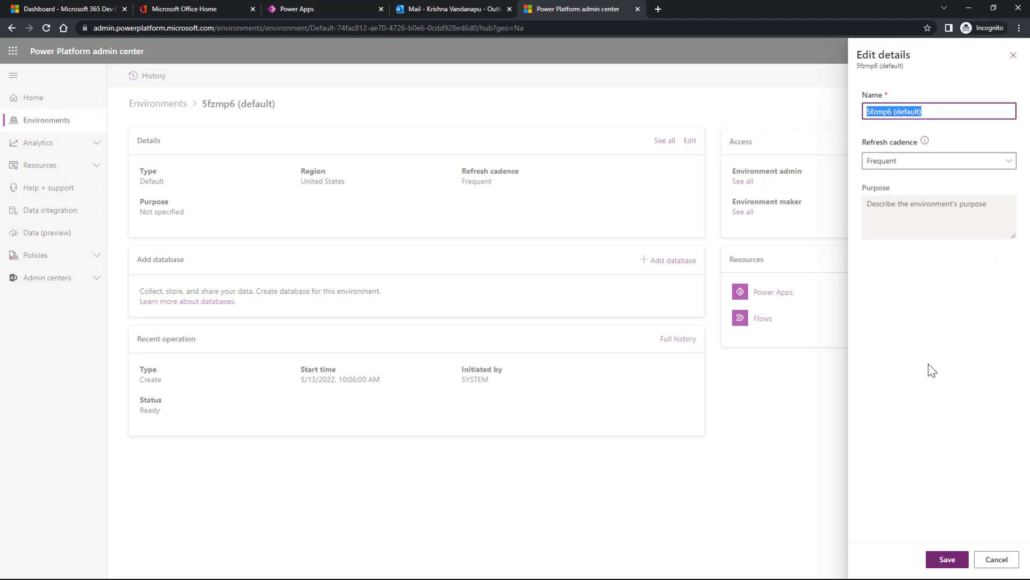
text(GVP )
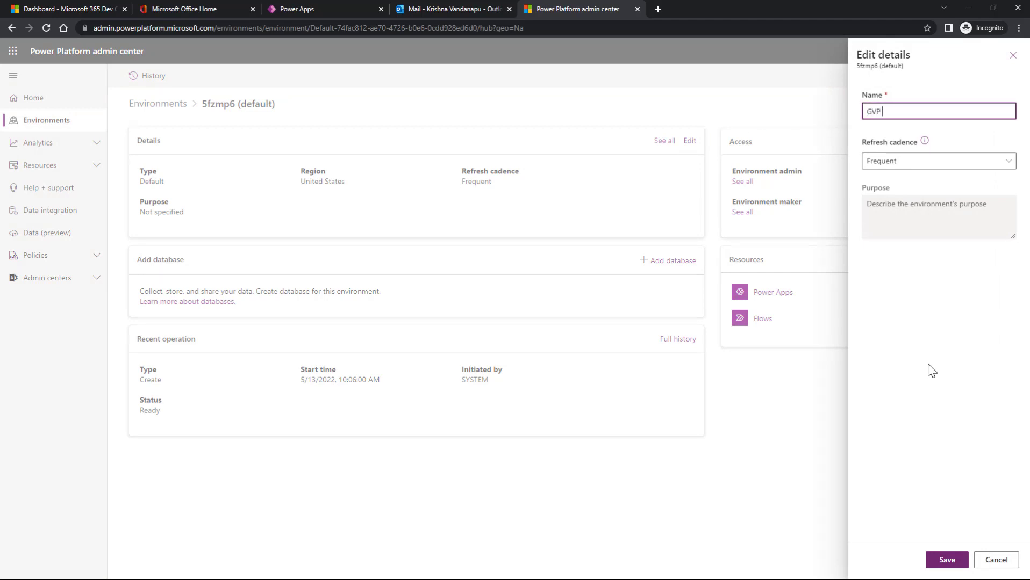
text(Students)
click(934, 559)
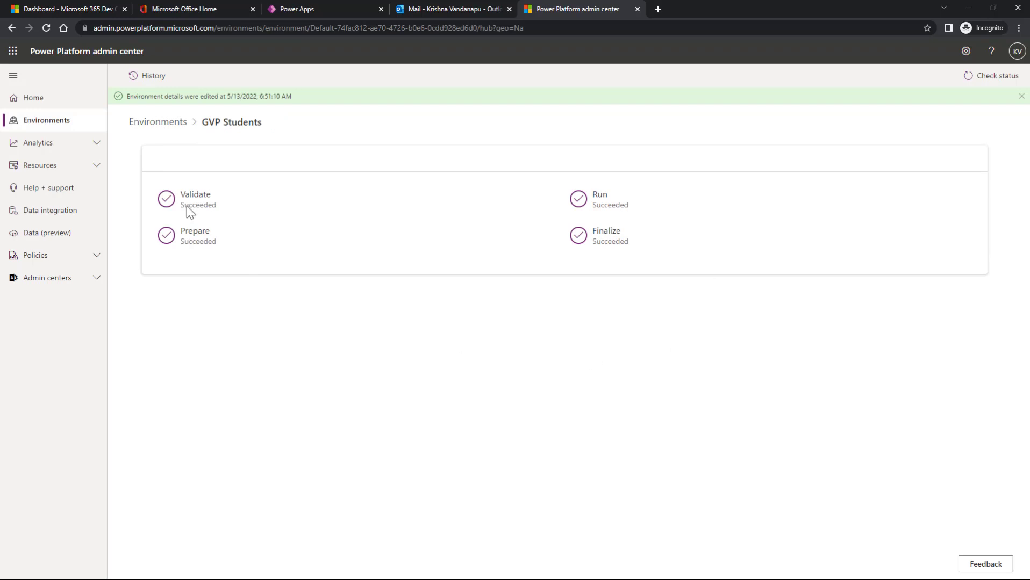
Return to the environments list, then reload the sandbox's Power Apps page and open its environment picker.
click(140, 124)
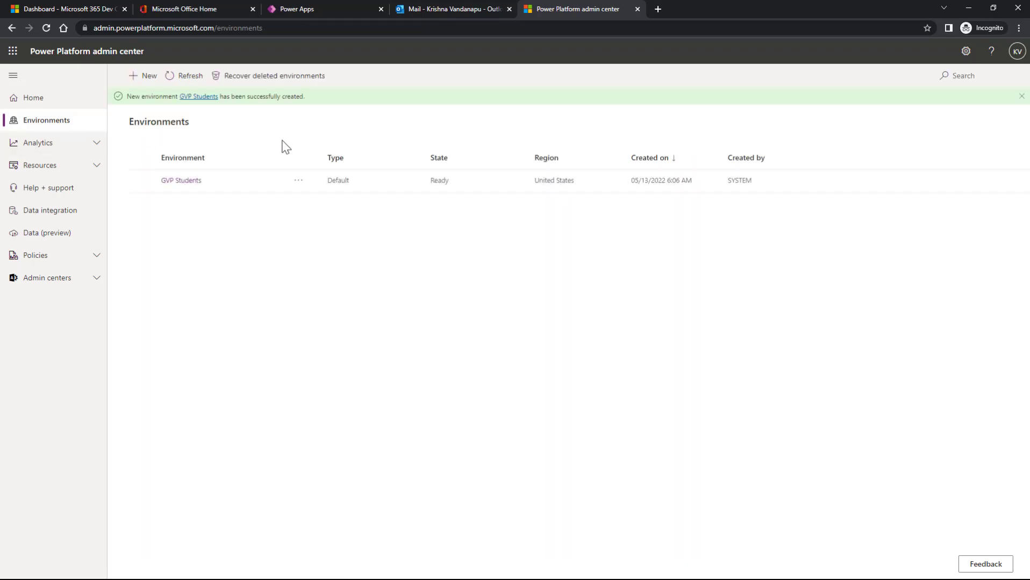
click(313, 10)
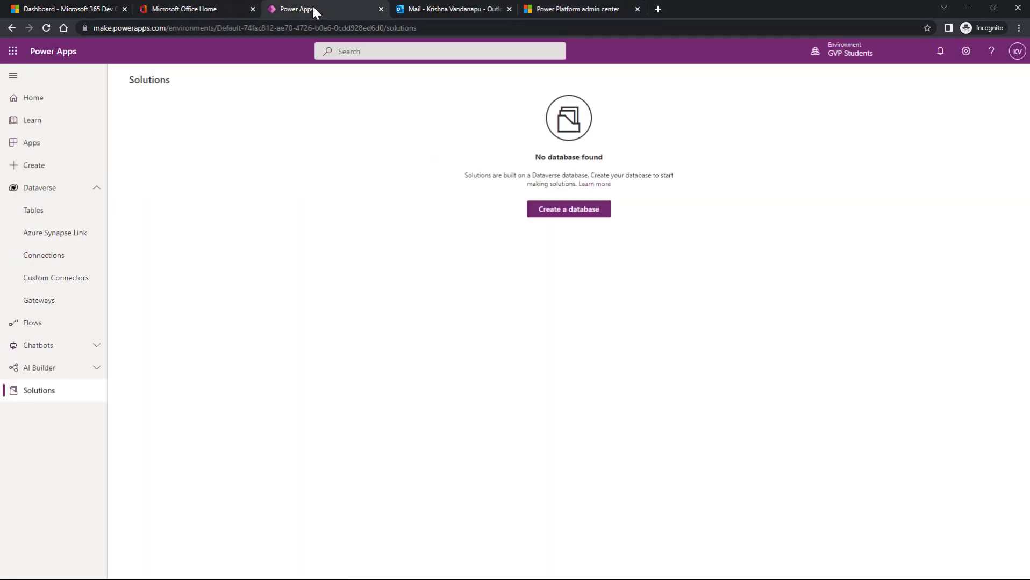
click(46, 28)
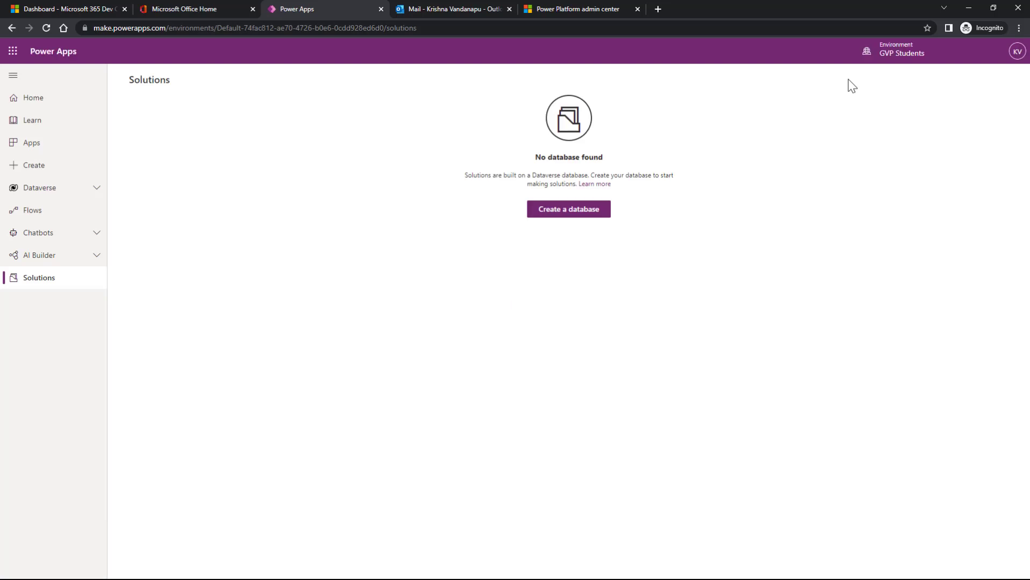
click(846, 58)
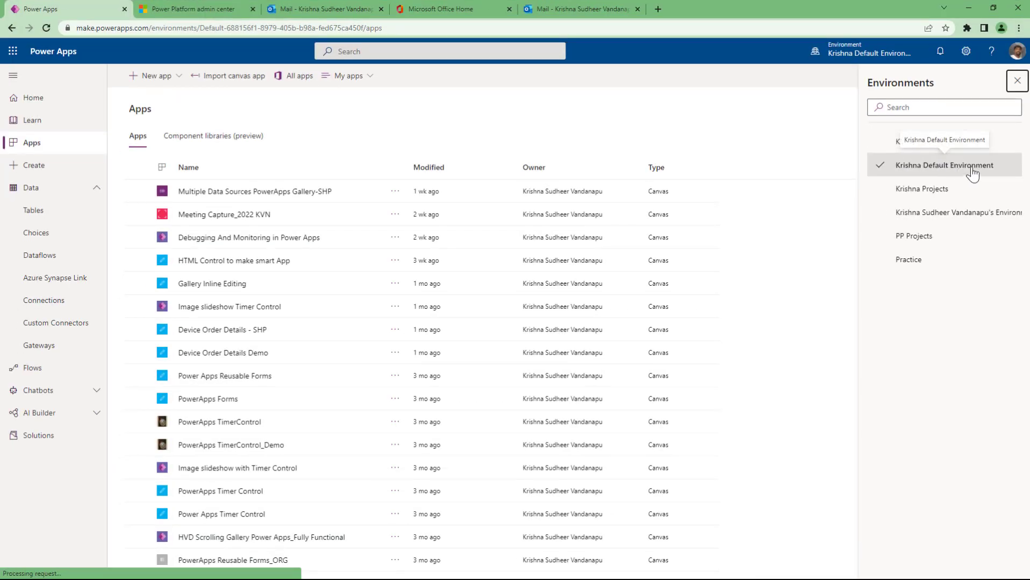
In the other account's window, close the Environments pane and look through its full list of Dataverse tables.
click(1016, 81)
click(55, 223)
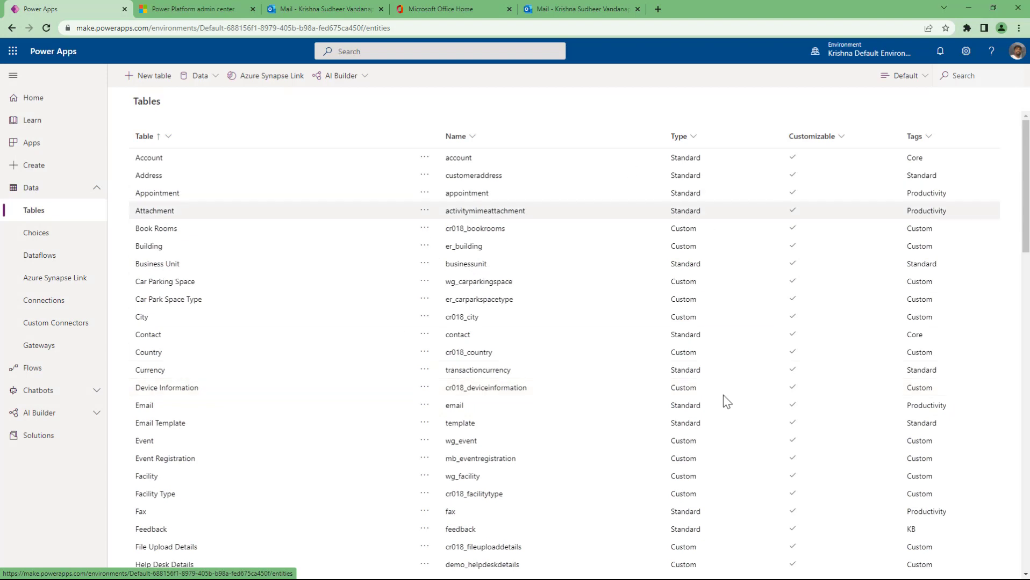
scroll(547, 315, down, 10)
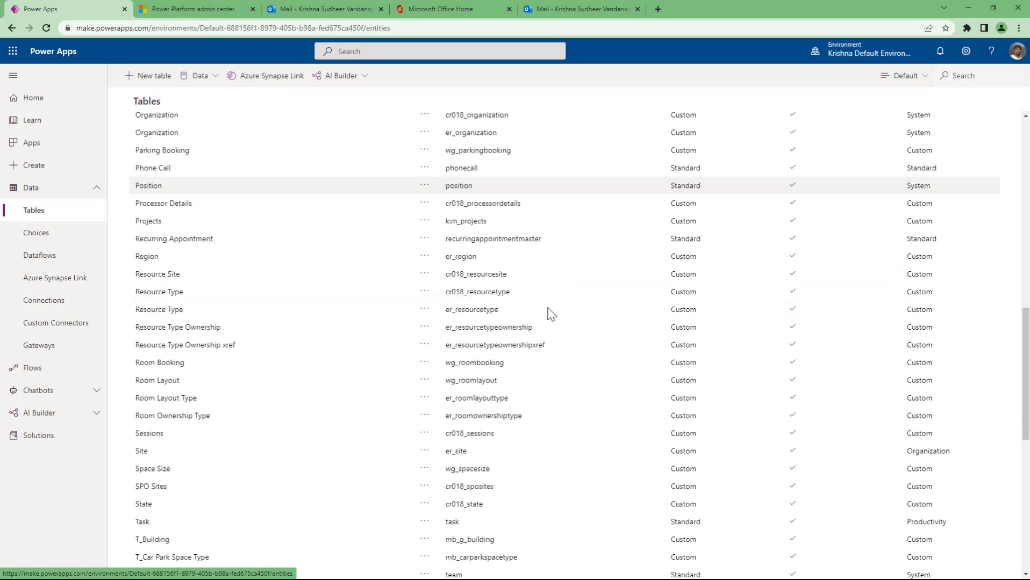
scroll(549, 313, down, 9)
scroll(550, 312, up, 12)
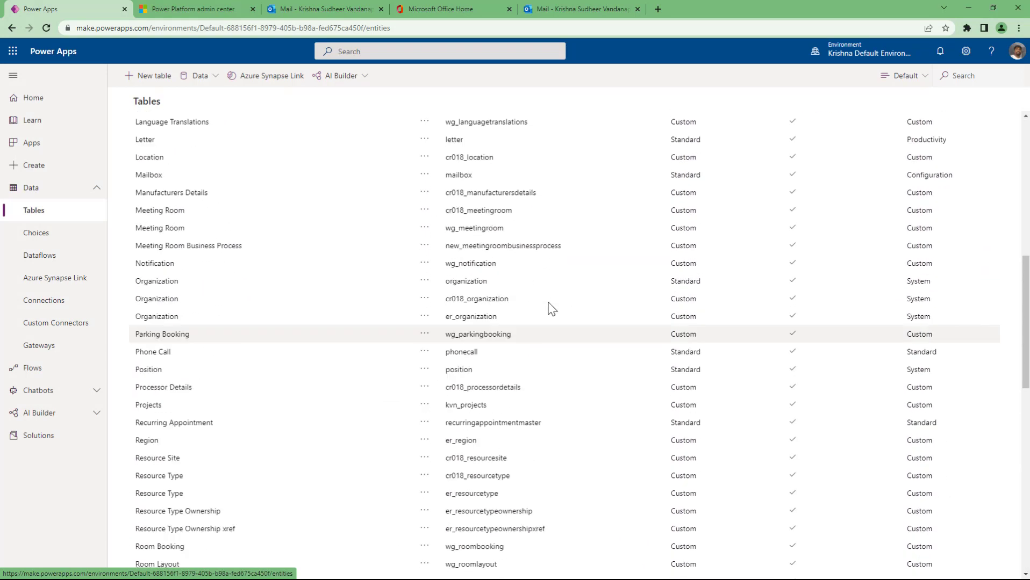
scroll(548, 303, up, 10)
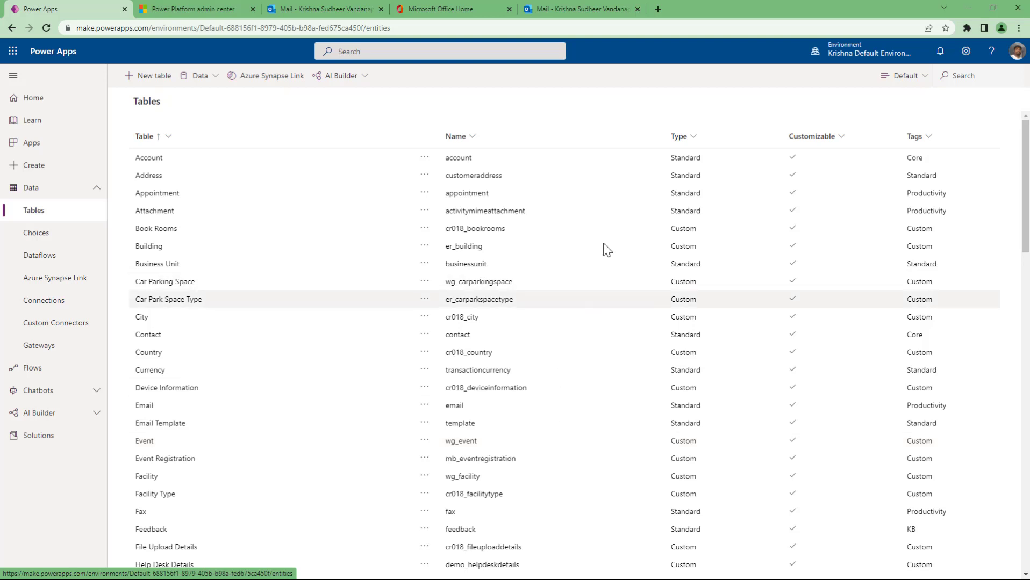
Return to the sandbox, close its Environments pane and view the Azure Synapse Link and Connections pages under Dataverse.
click(977, 7)
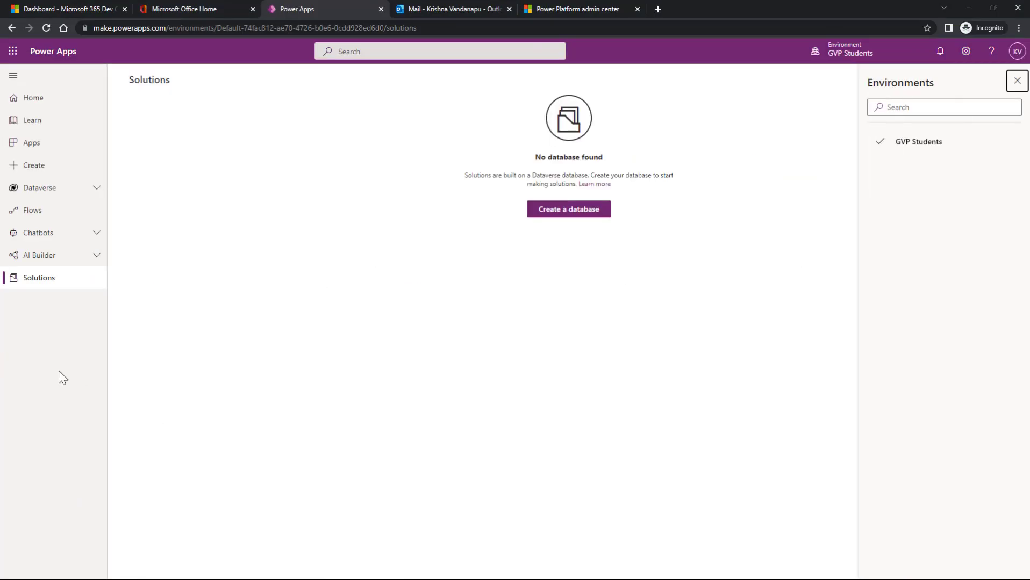
click(63, 192)
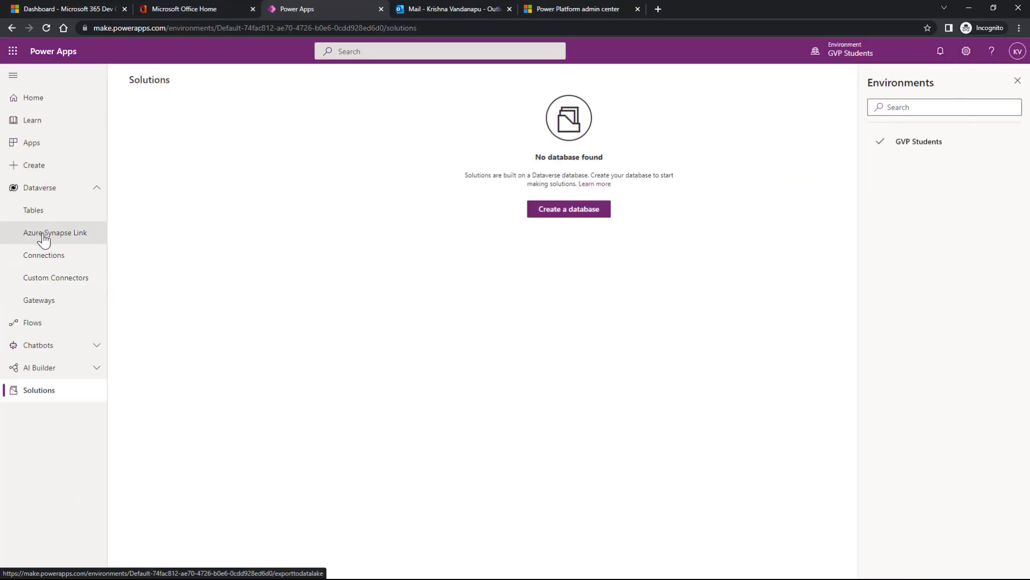
click(43, 242)
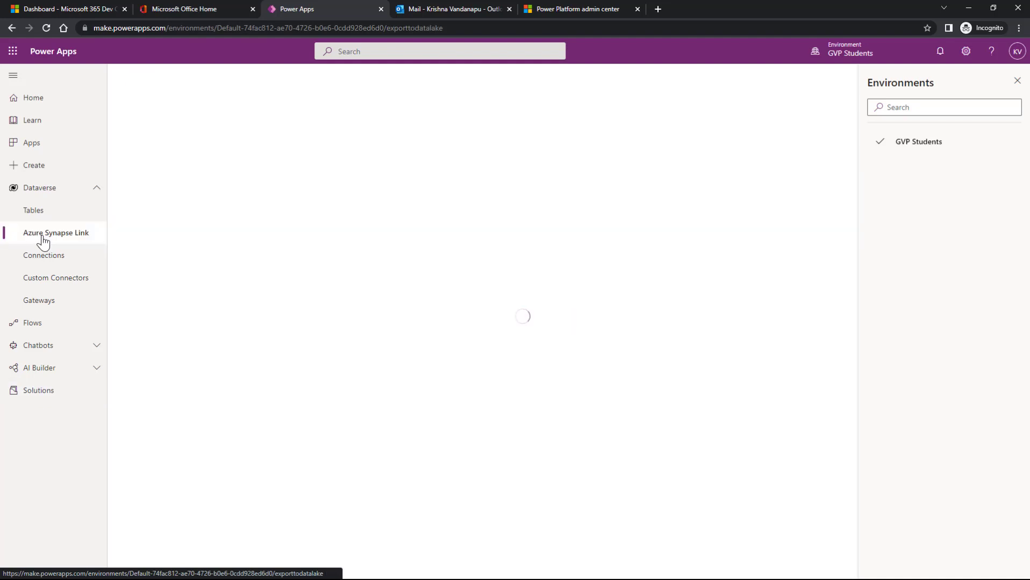
click(1017, 81)
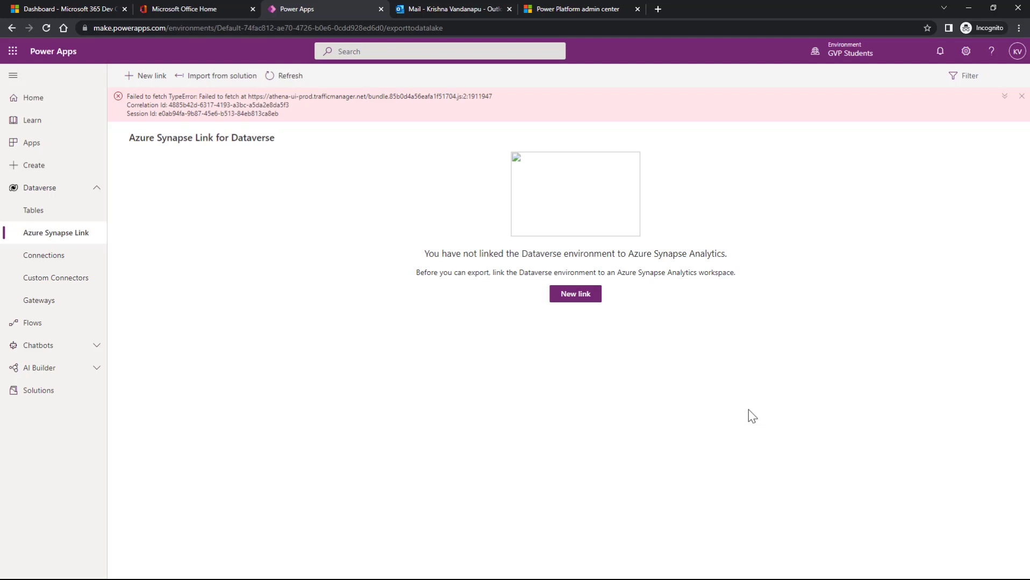
click(44, 257)
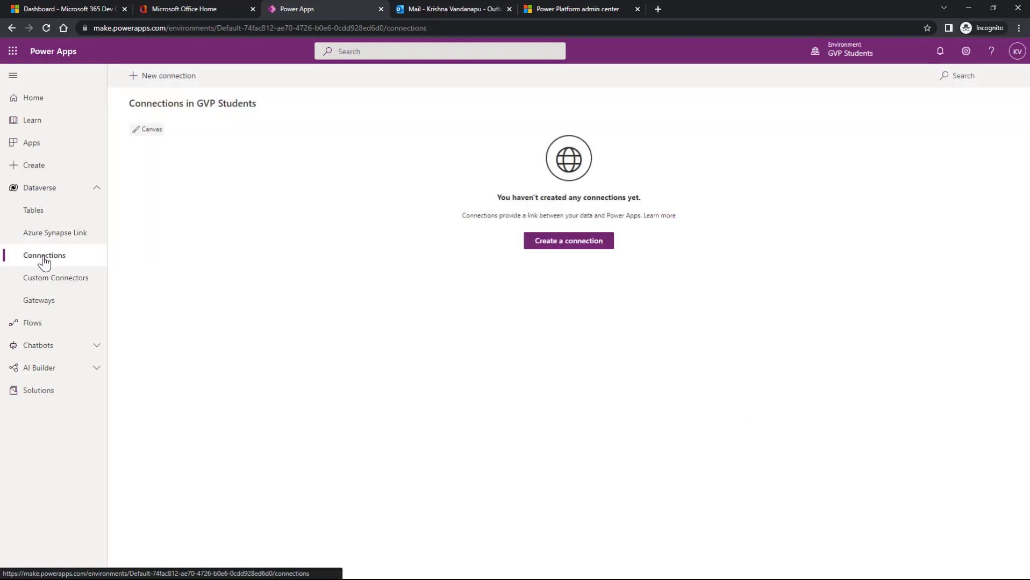
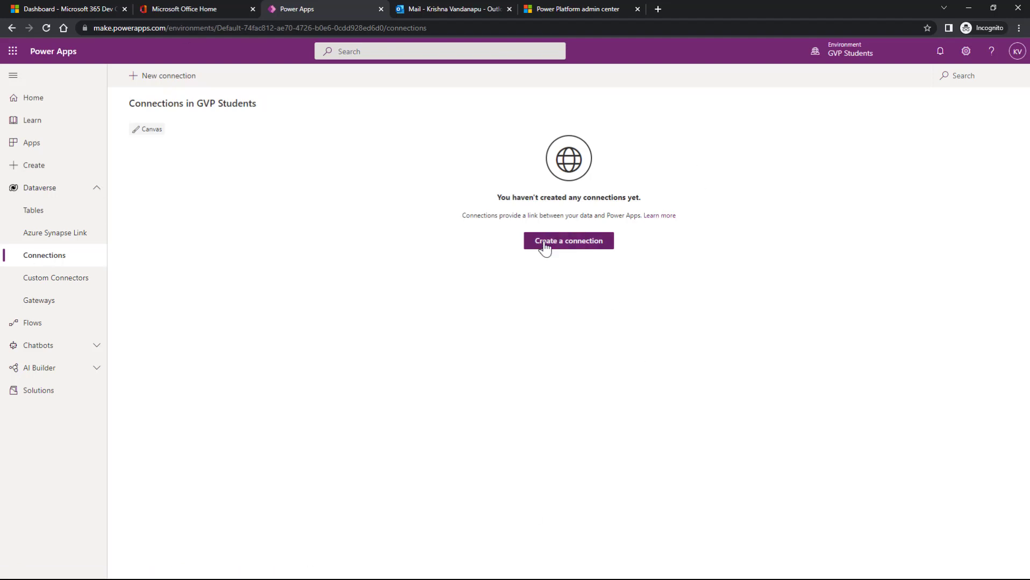
Create a SharePoint connection that connects directly through cloud services, signing in with the sandbox account.
click(571, 243)
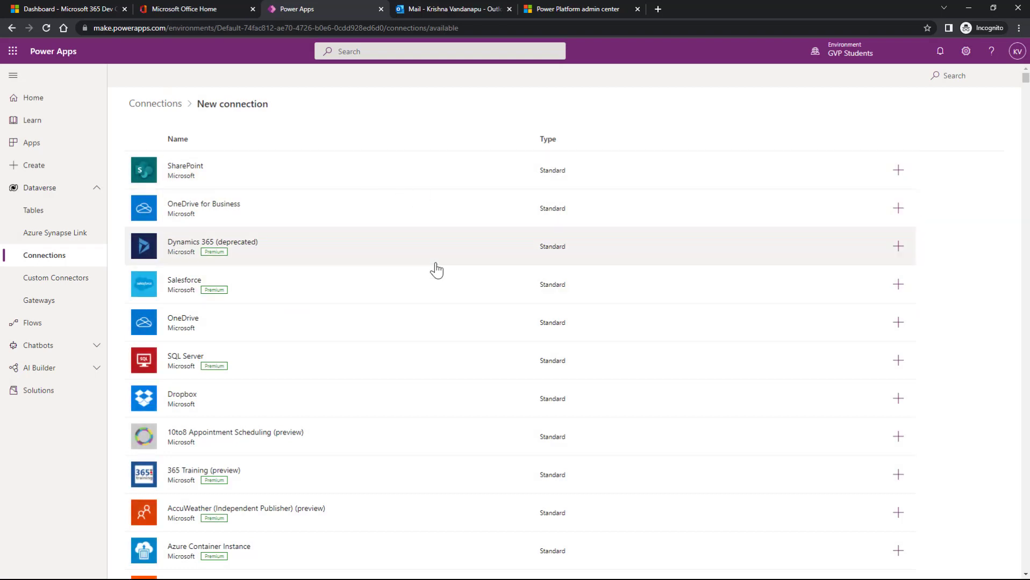
scroll(319, 410, down, 20)
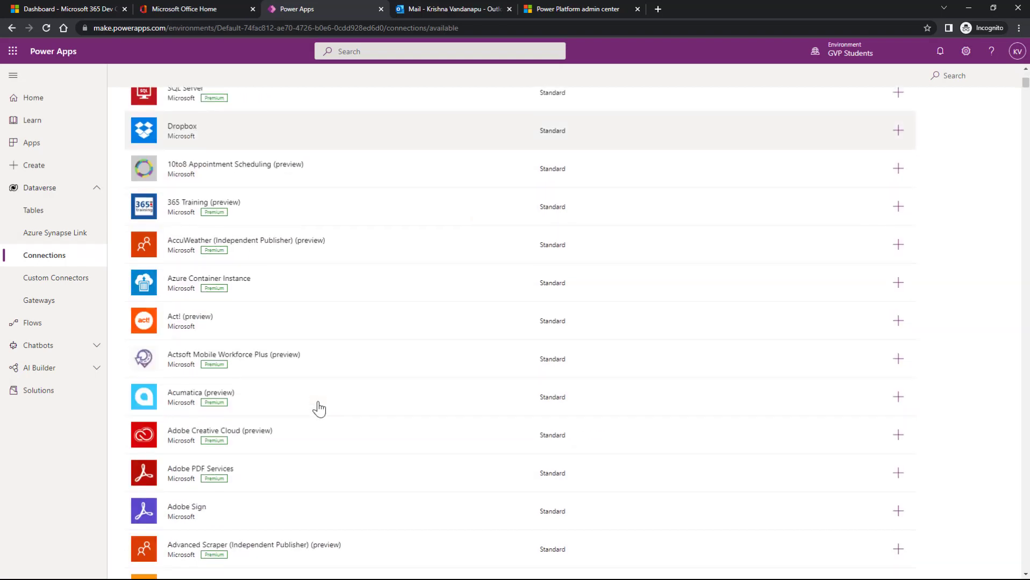
scroll(319, 410, down, 20)
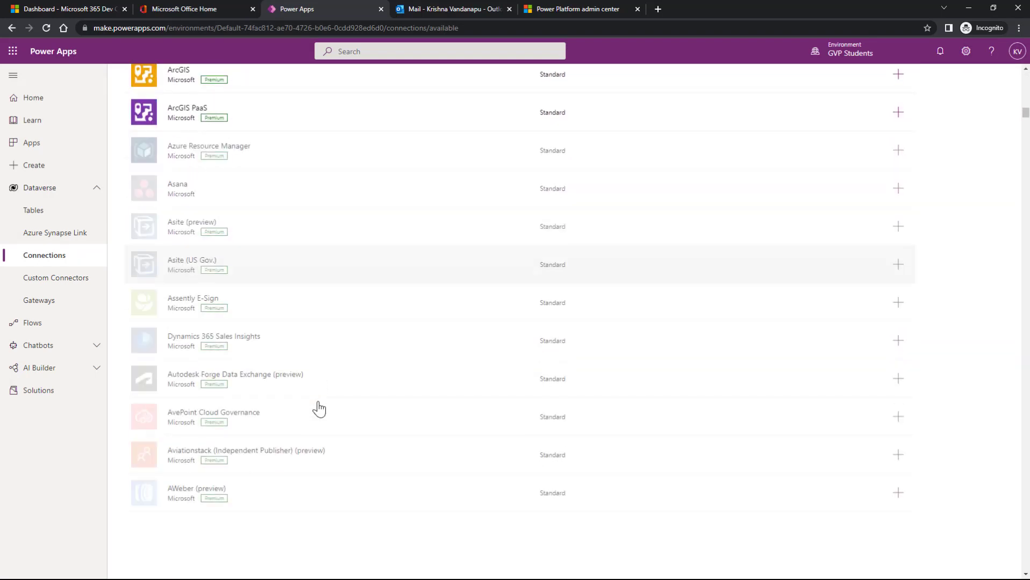
scroll(319, 409, down, 5)
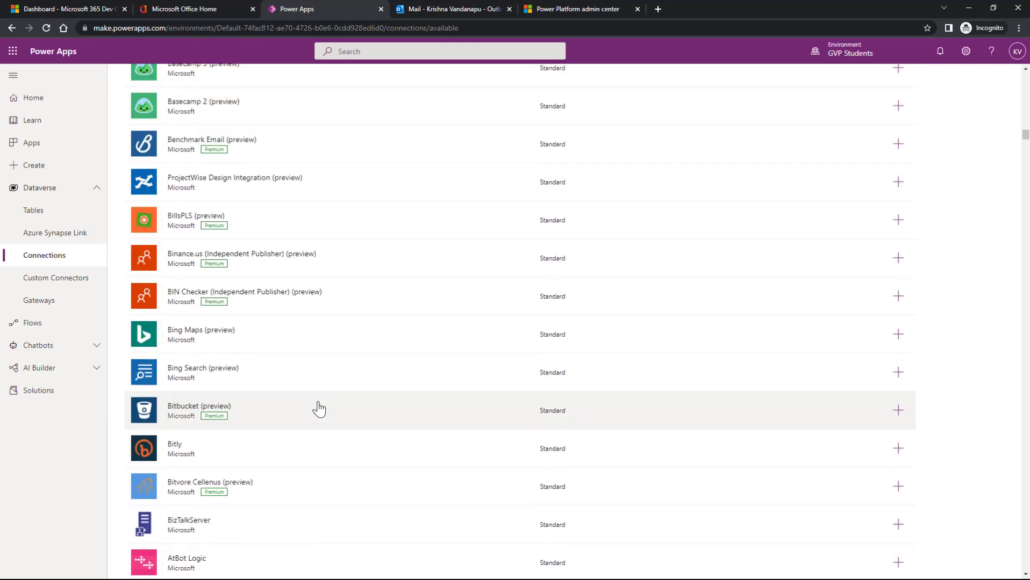
scroll(318, 410, up, 20)
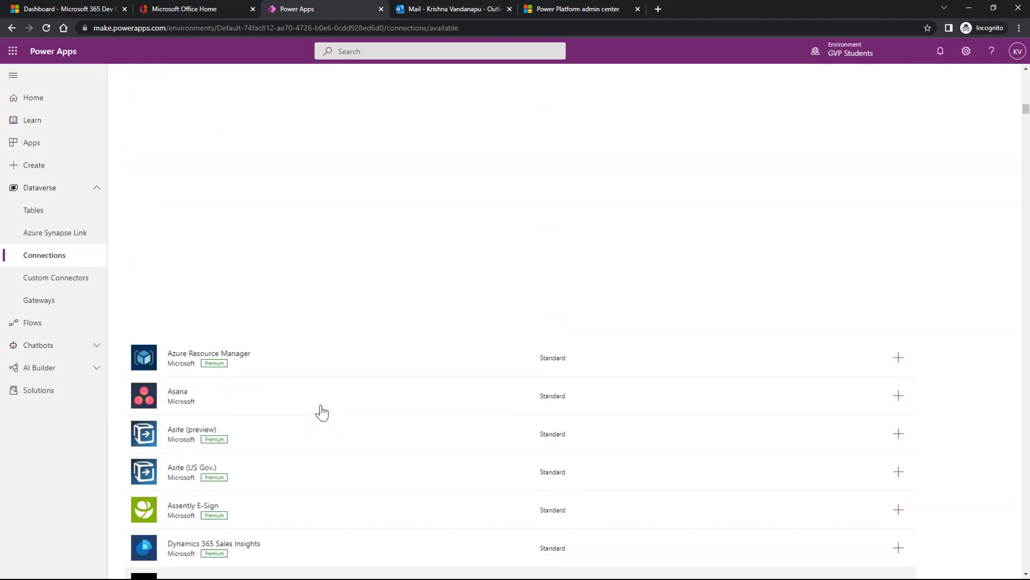
scroll(321, 412, up, 20)
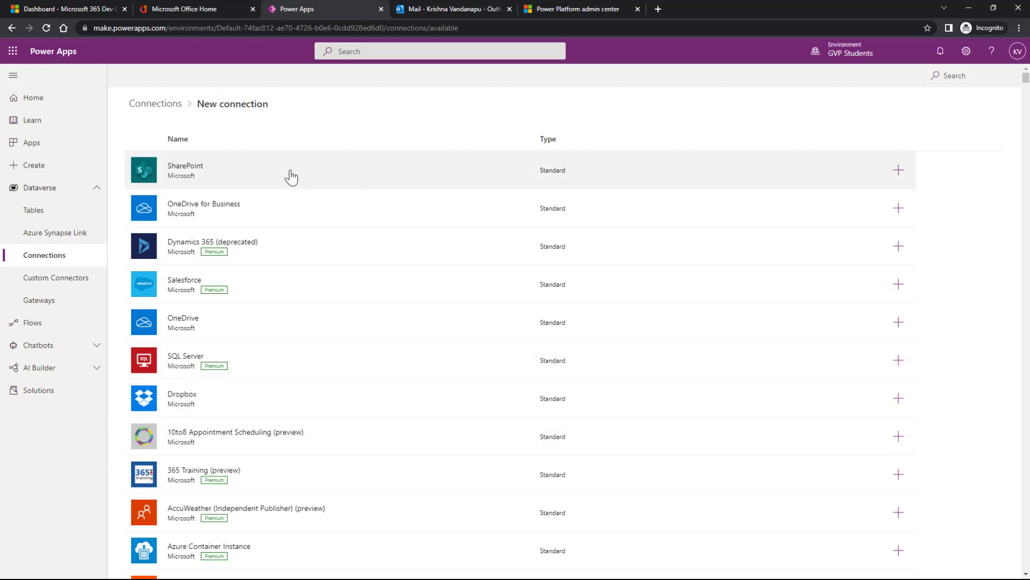
click(291, 177)
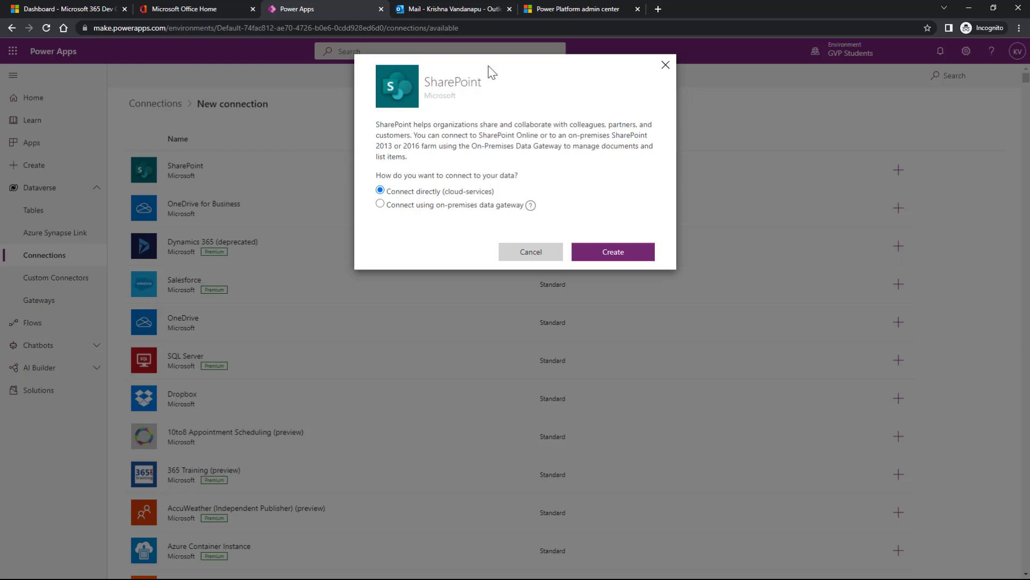
click(601, 263)
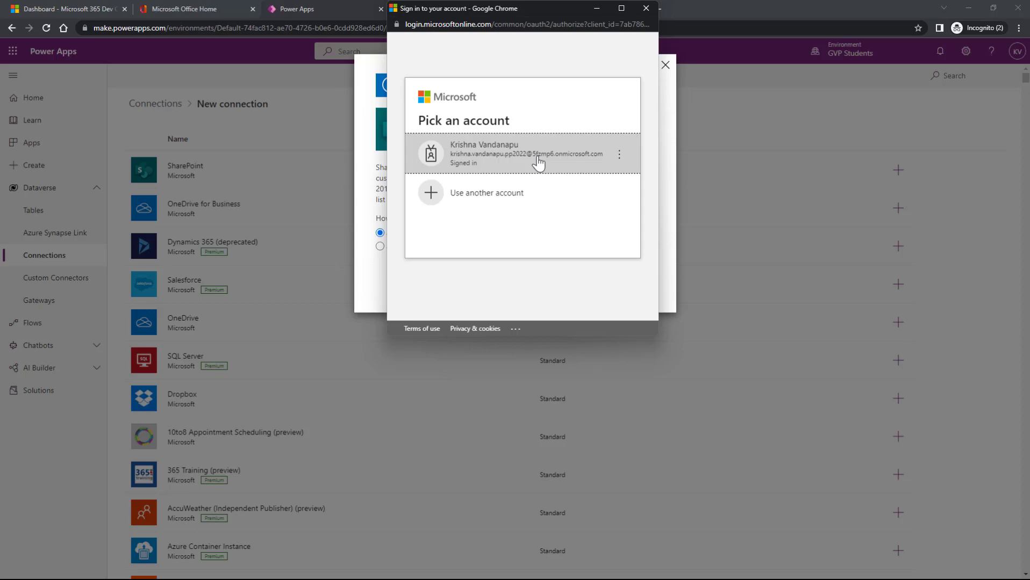
click(538, 163)
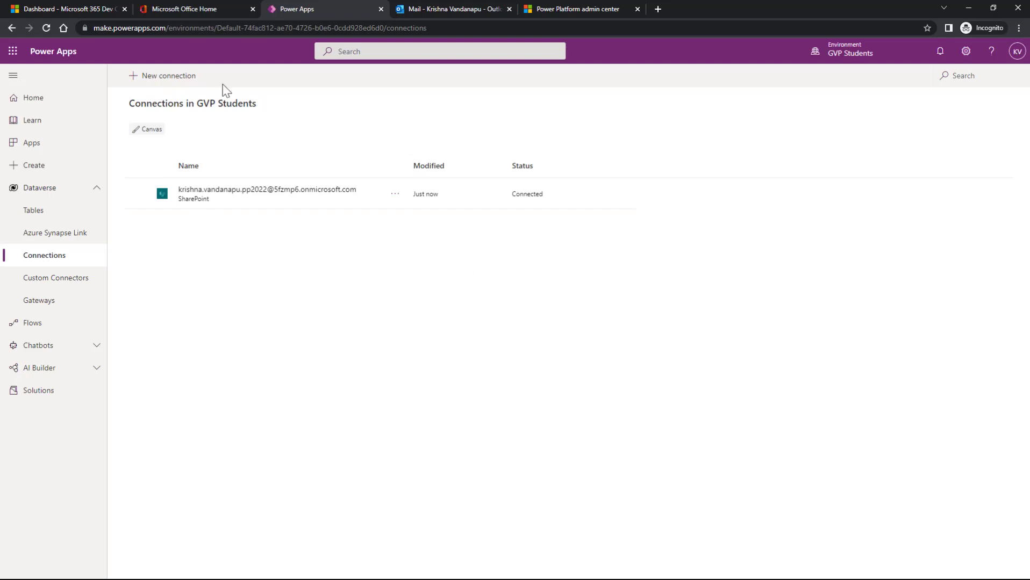
Start another new connection and look through the list of available connectors.
click(152, 78)
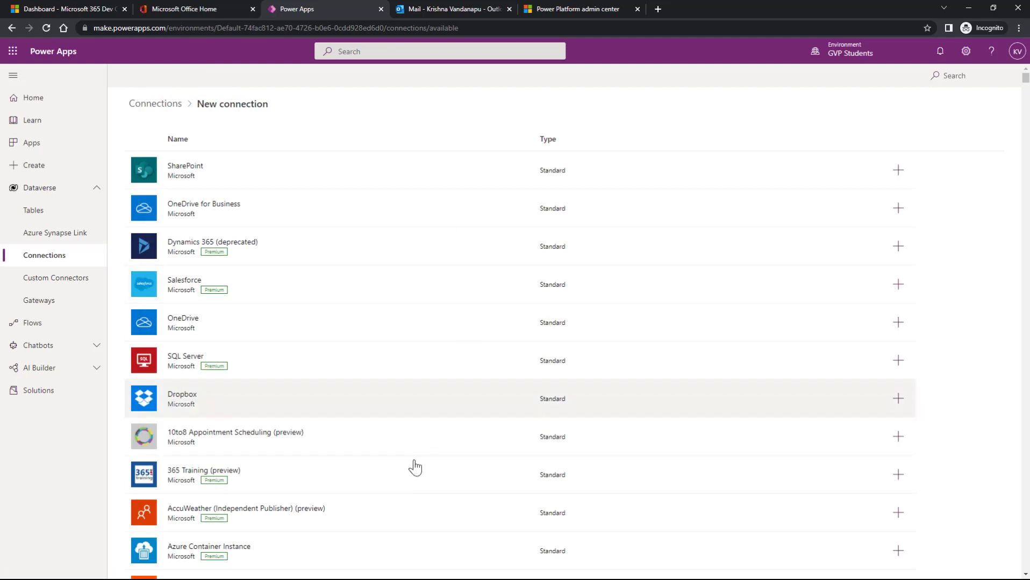
scroll(455, 414, down, 10)
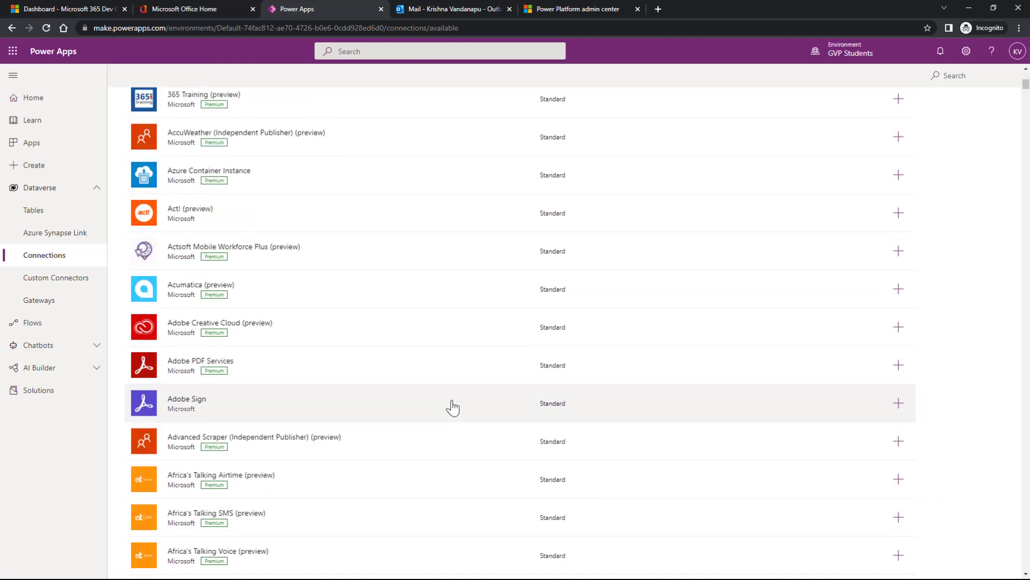
scroll(452, 408, down, 4)
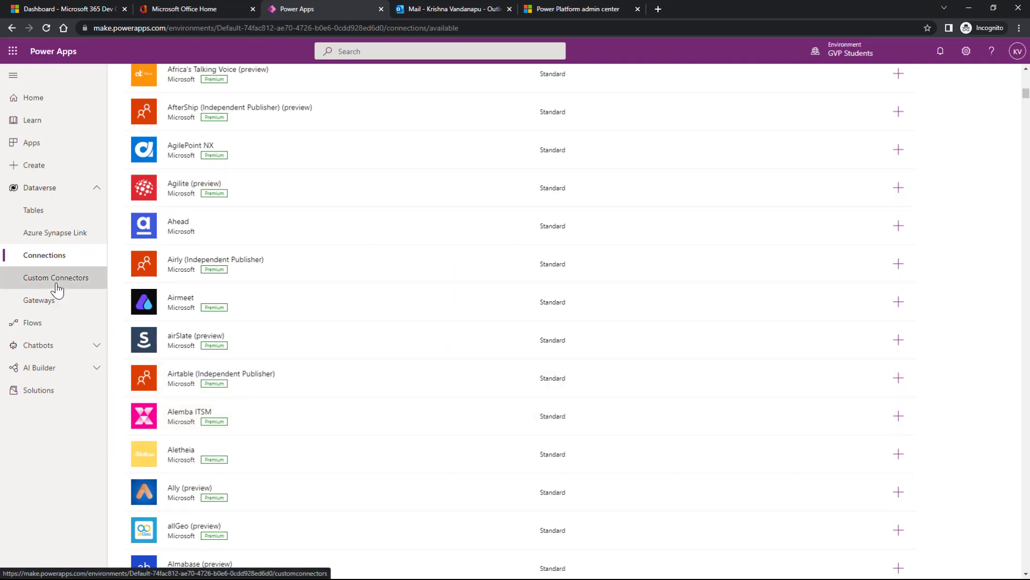
View the Custom Connectors and Gateways pages under Dataverse, and the cloud flows templates on the Flows page.
click(57, 286)
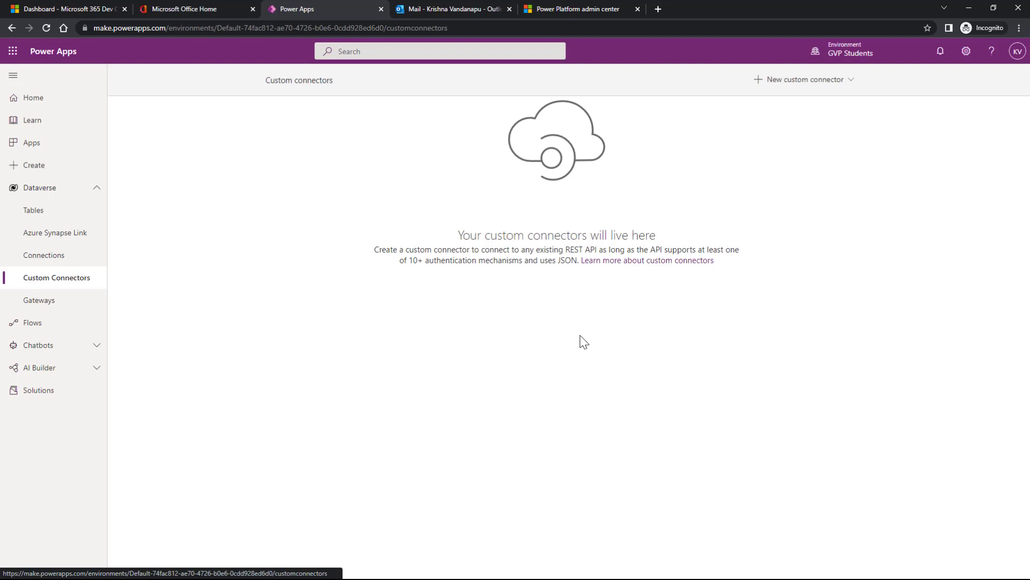
click(69, 304)
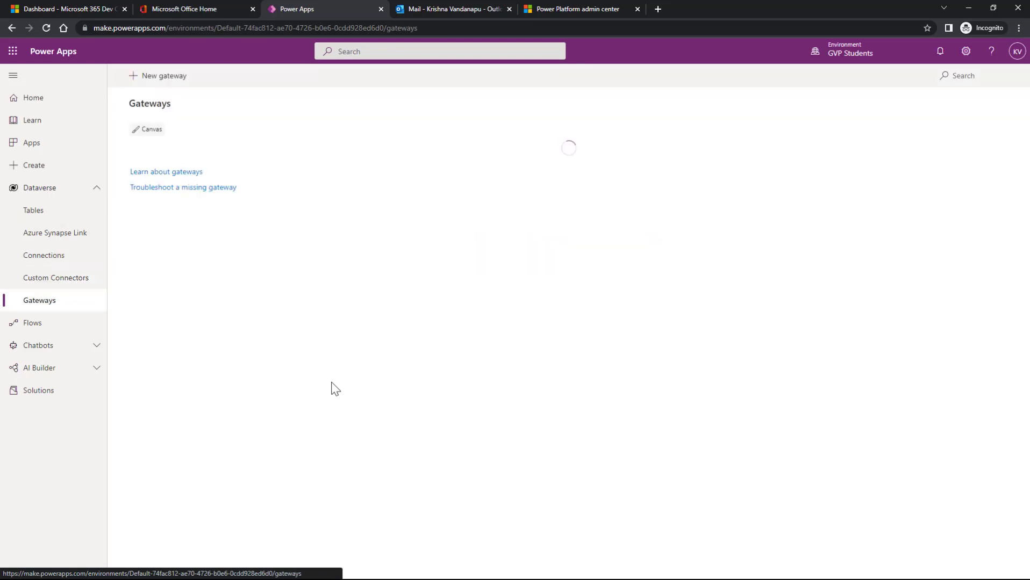
click(59, 280)
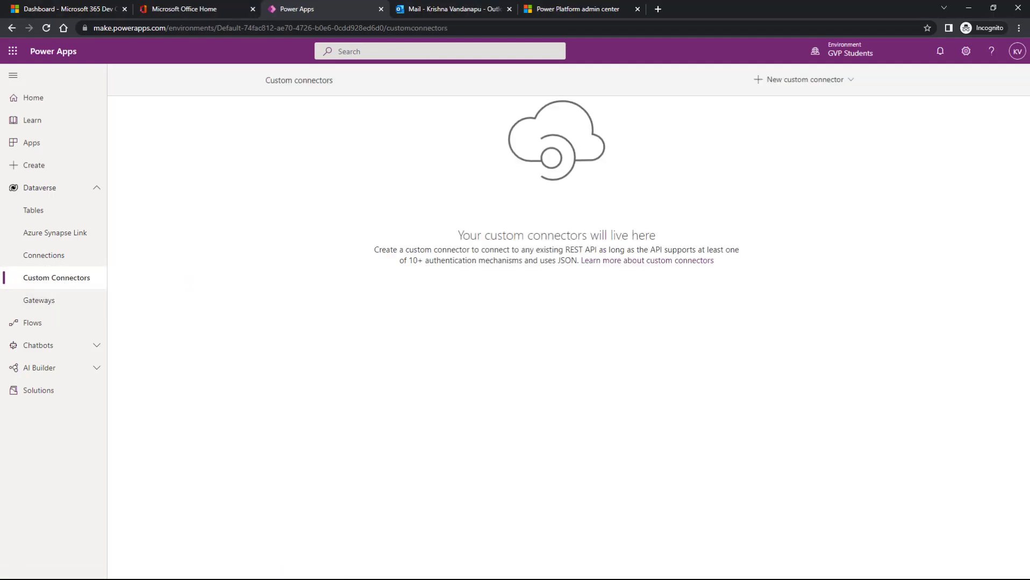
click(72, 306)
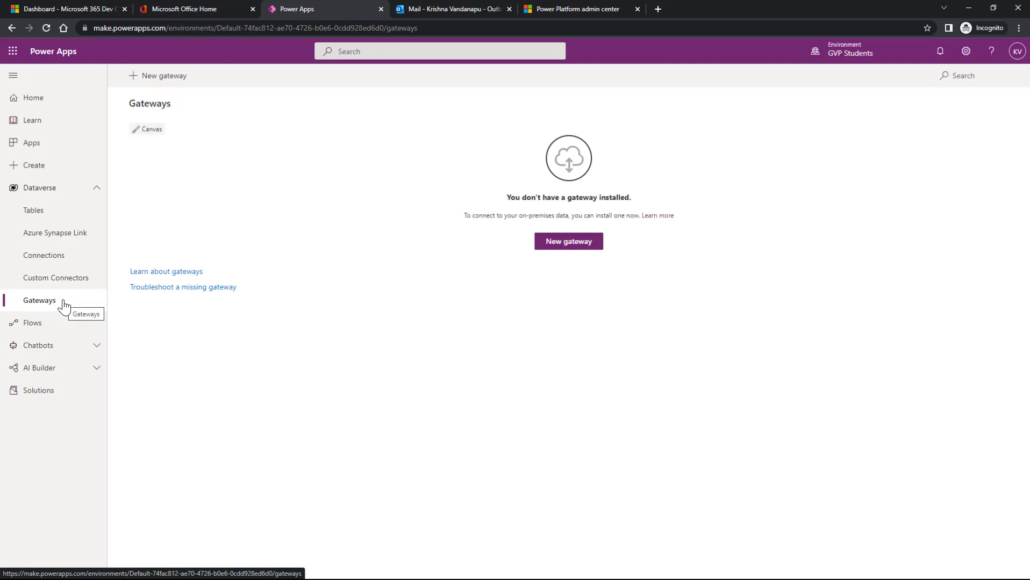
click(64, 332)
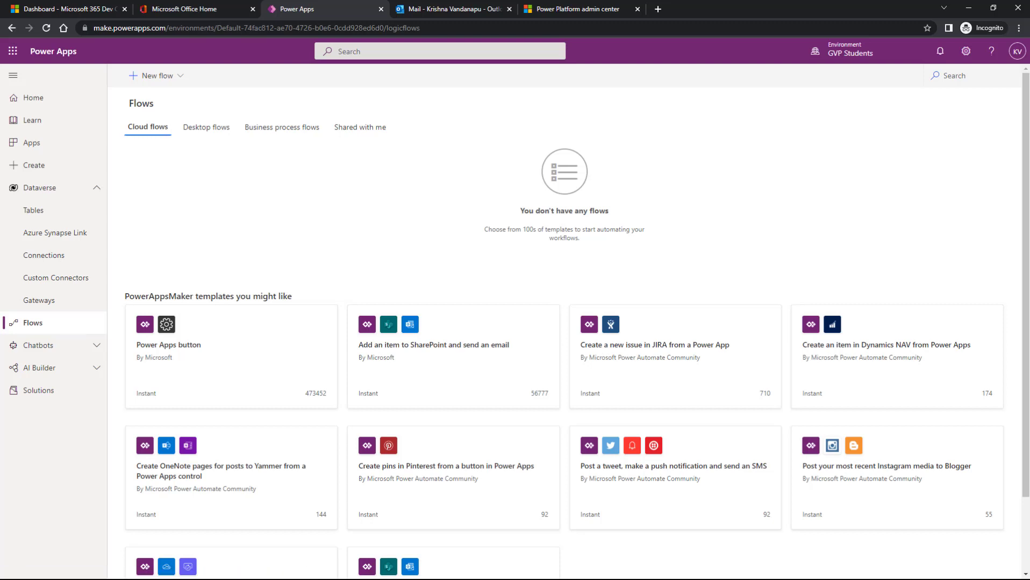
click(342, 457)
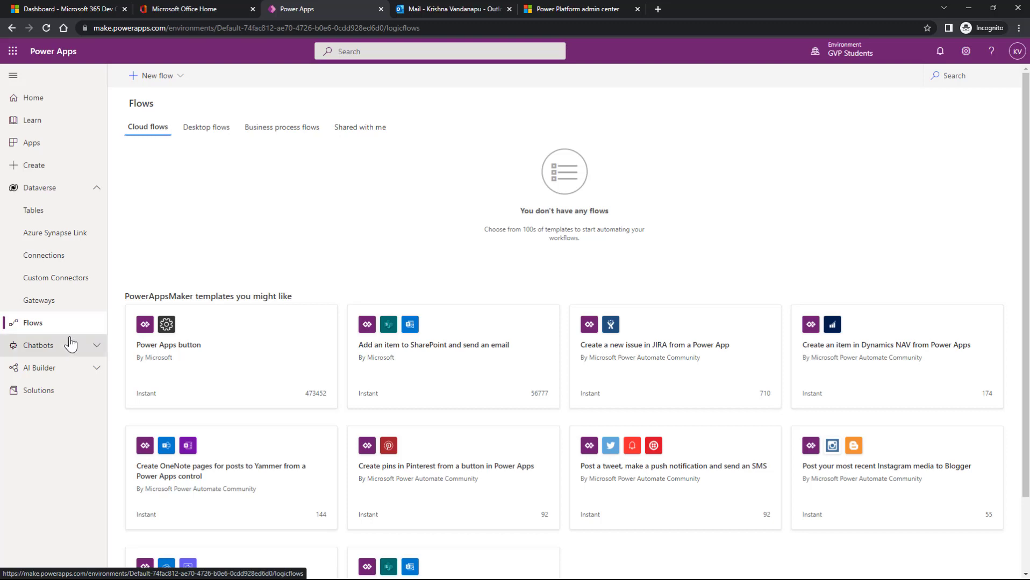
Look at the entries under Chatbots and AI Builder, collapse both sections and open the Solutions page.
click(70, 345)
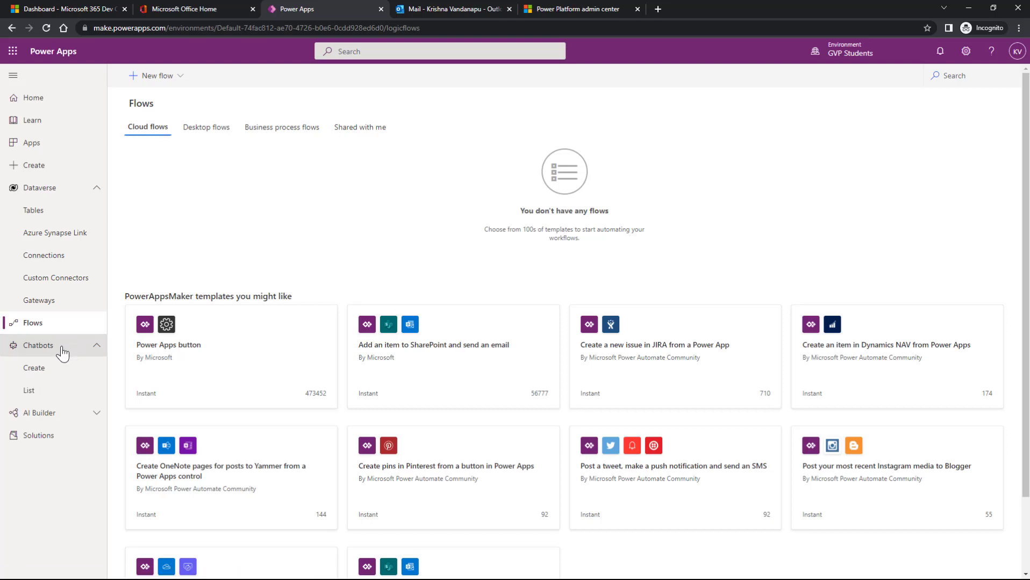
click(54, 409)
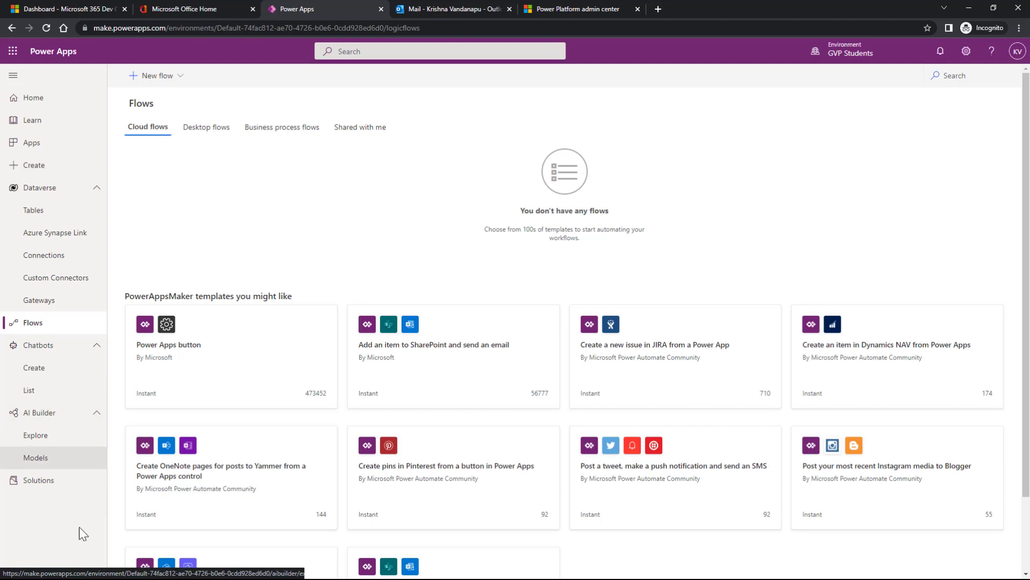
click(39, 413)
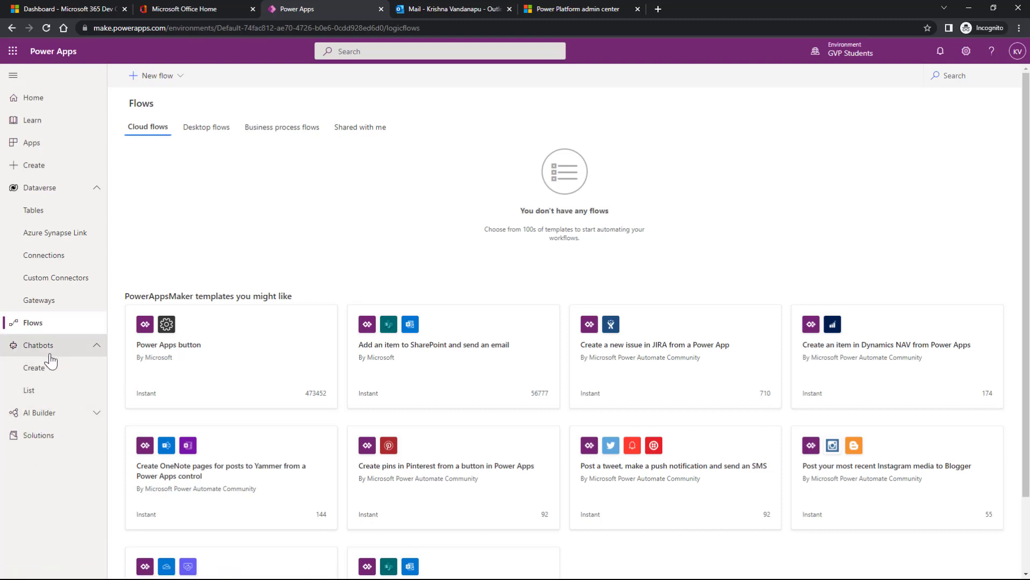
click(49, 354)
click(49, 392)
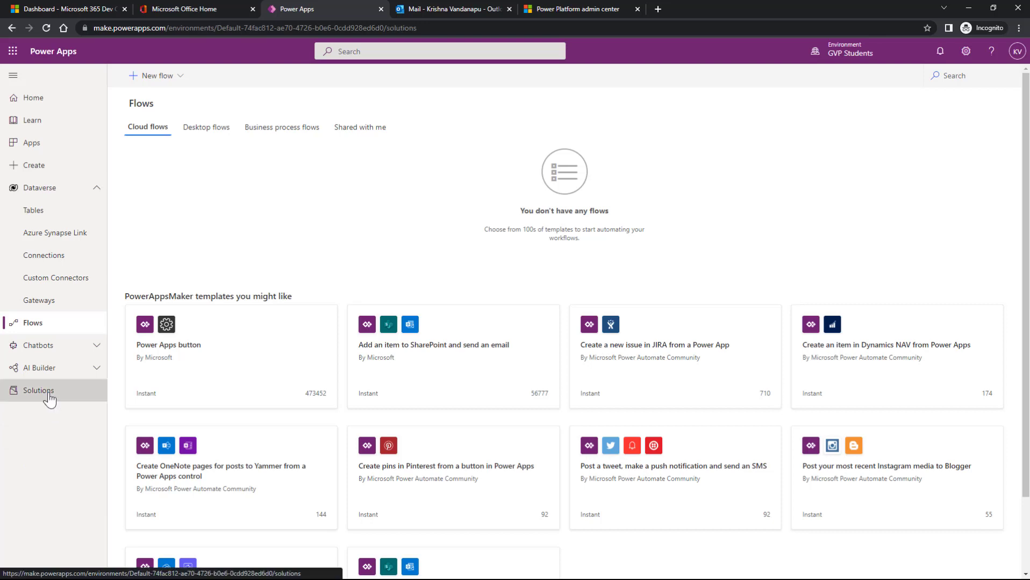
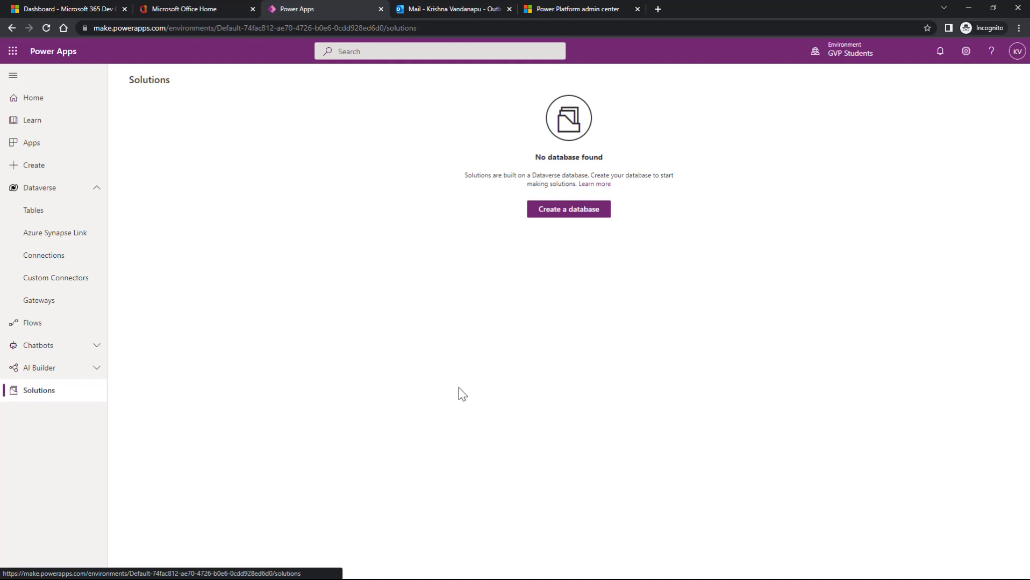
View the Apps page of the GVP Students environment.
click(73, 146)
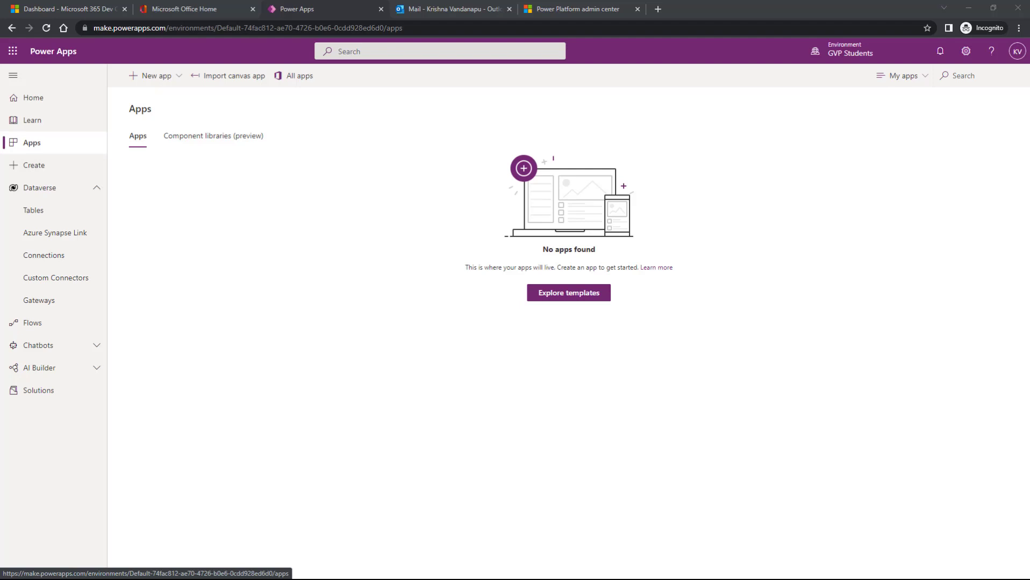
Switch to the Google Meet call, stop presenting the screen and start a chat message to everyone.
drag(462, 579, 521, 1)
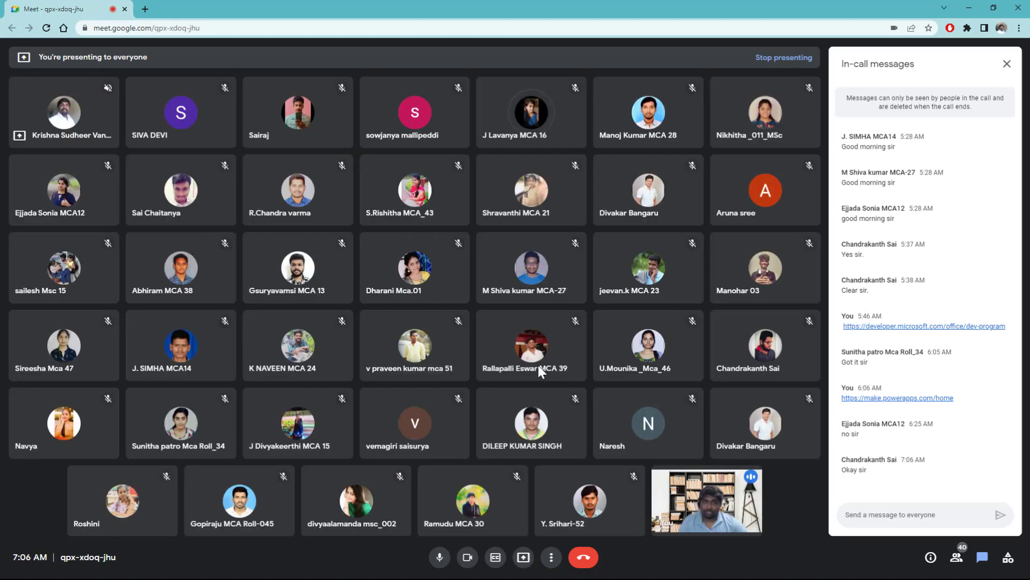
click(783, 57)
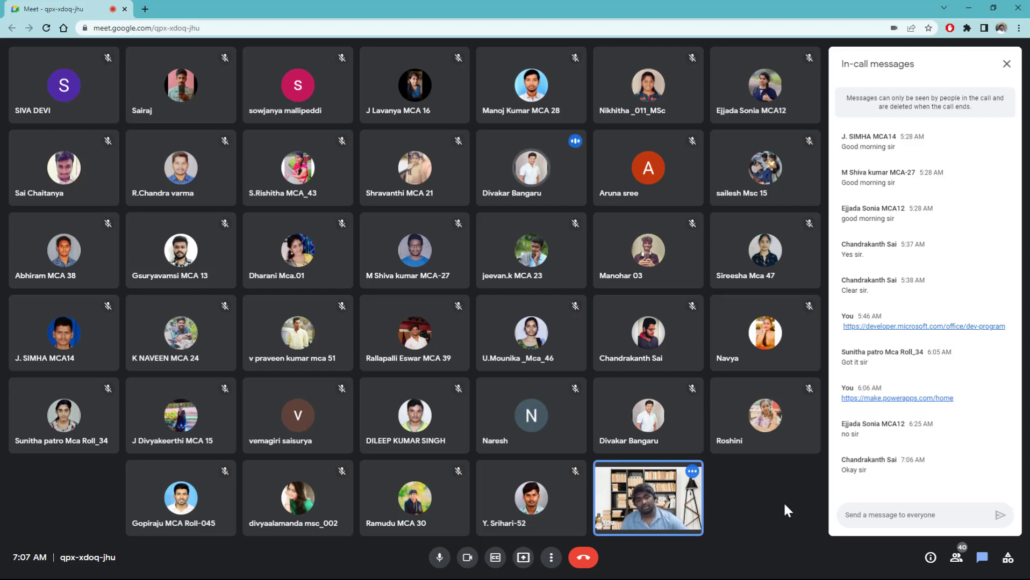
click(905, 519)
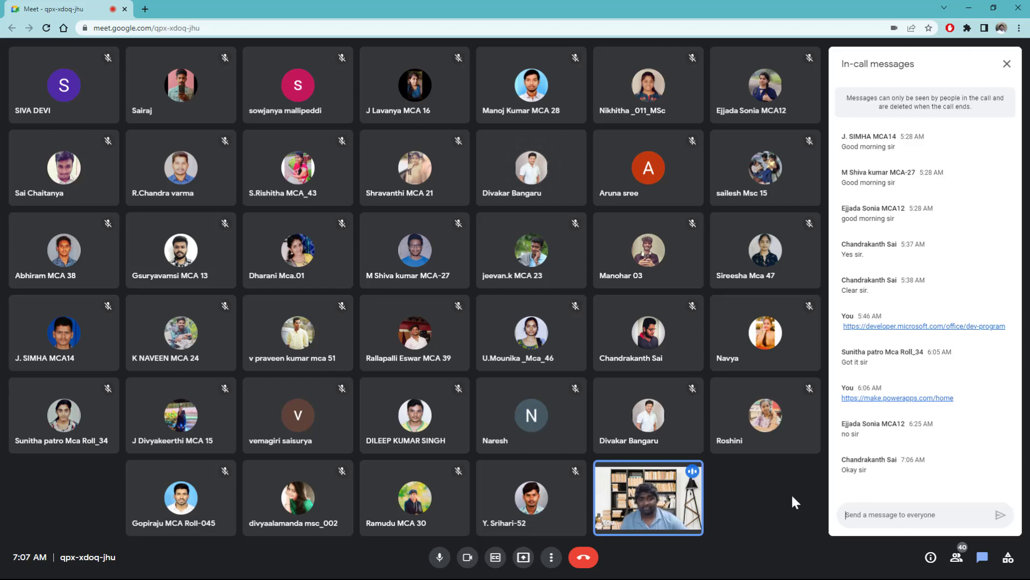